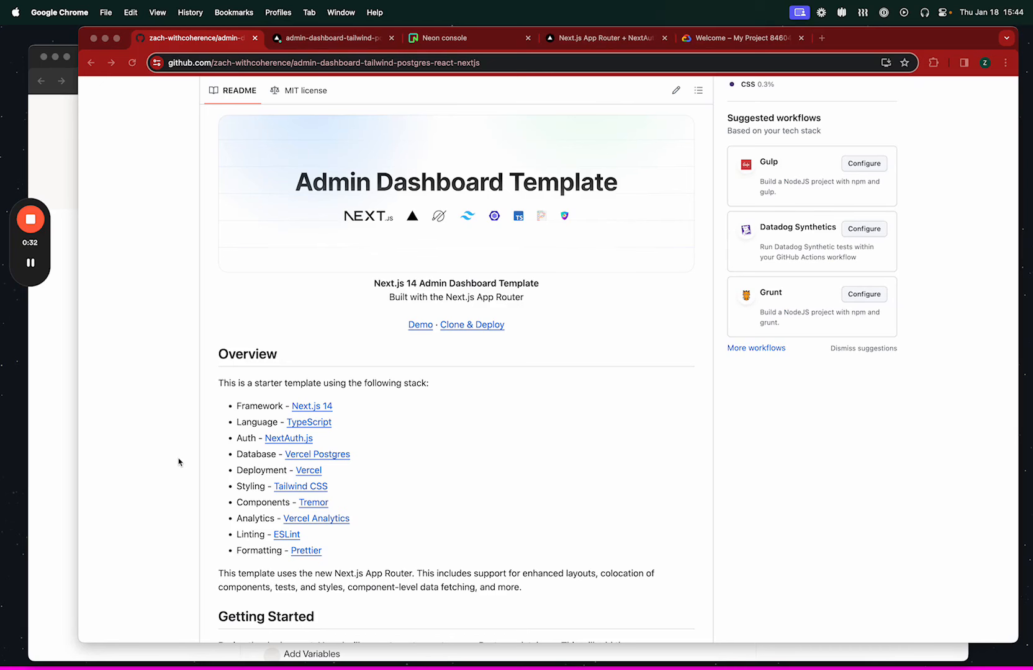
Review the repository README's Overview and Getting Started sections and return to the file list.
scroll(179, 462, down, 10)
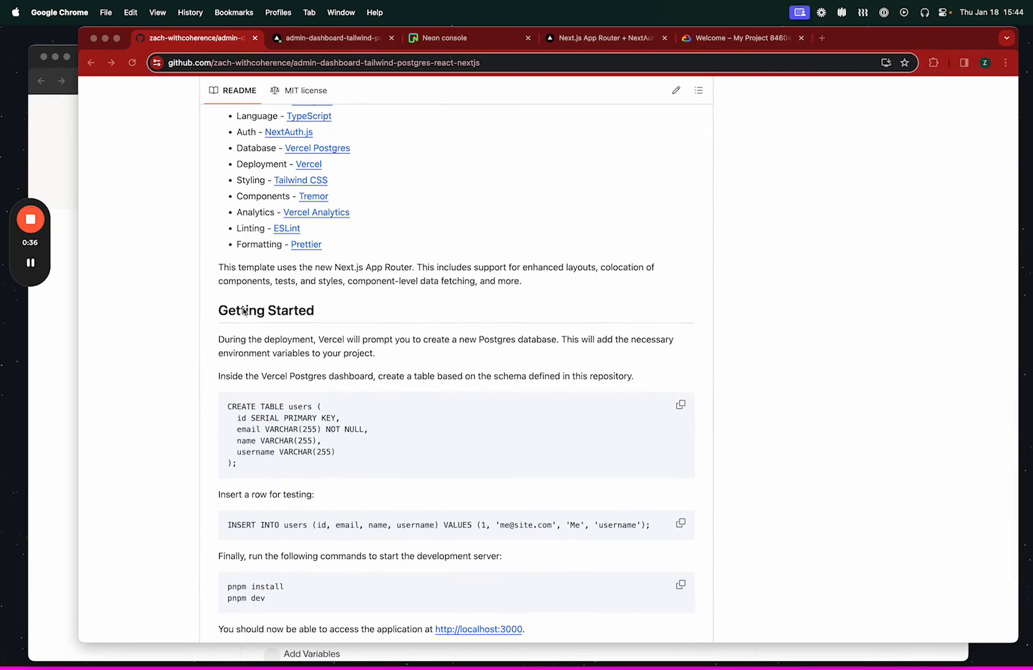
scroll(261, 334, up, 3)
scroll(261, 334, up, 20)
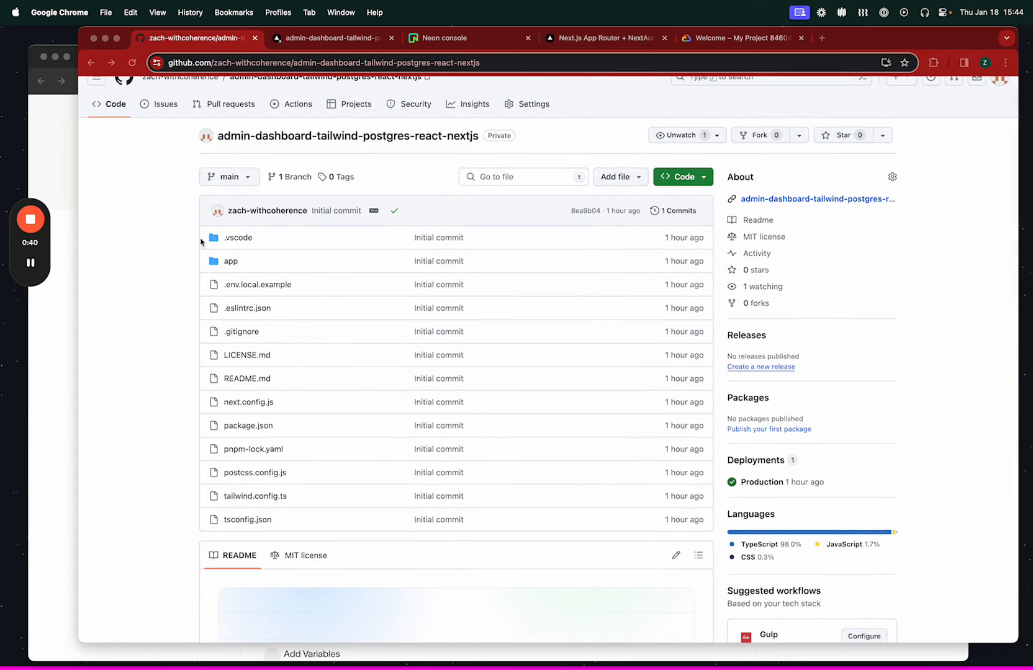
Switch to Vercel and open the settings of the admin-dashboard-tailwind-postgres-react-nextjs project.
click(336, 37)
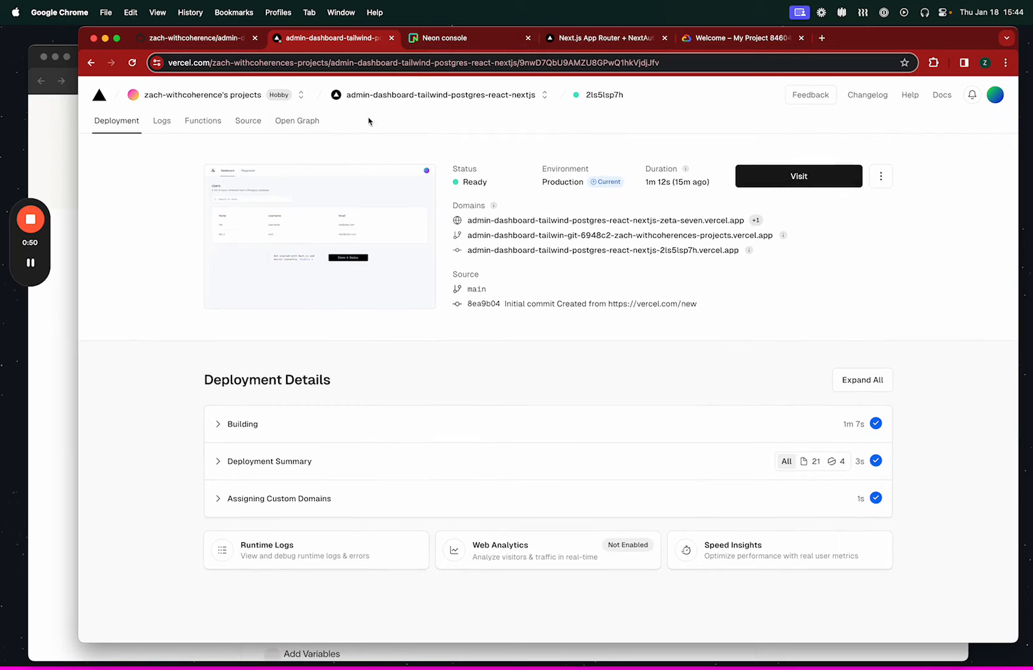
click(427, 94)
click(403, 120)
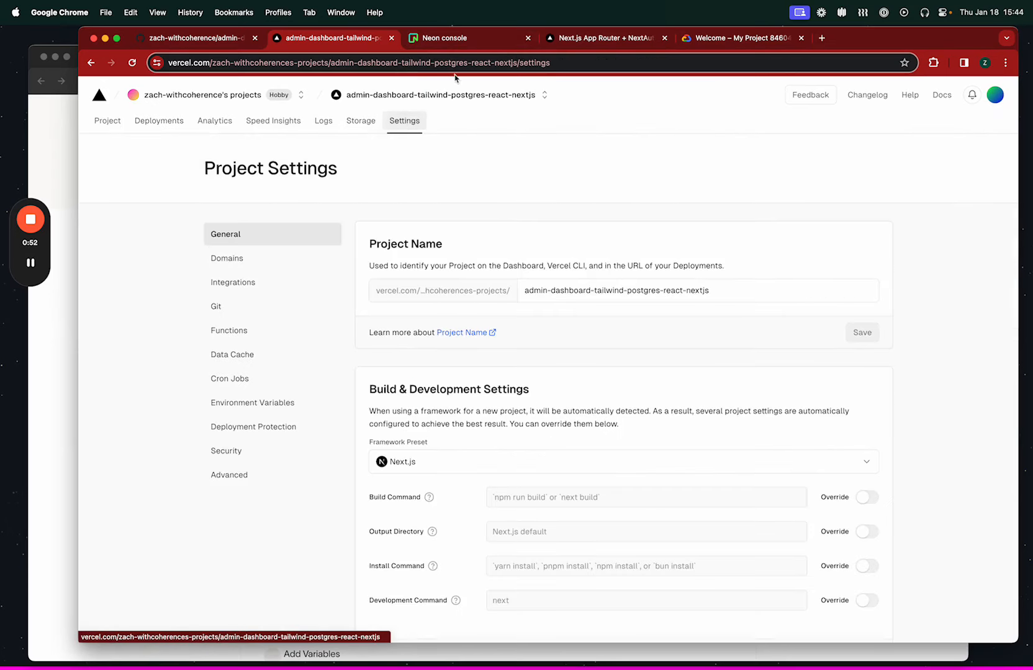
Switch to the Neon console and view the vercel-starter project's dashboard with its connection details.
click(474, 43)
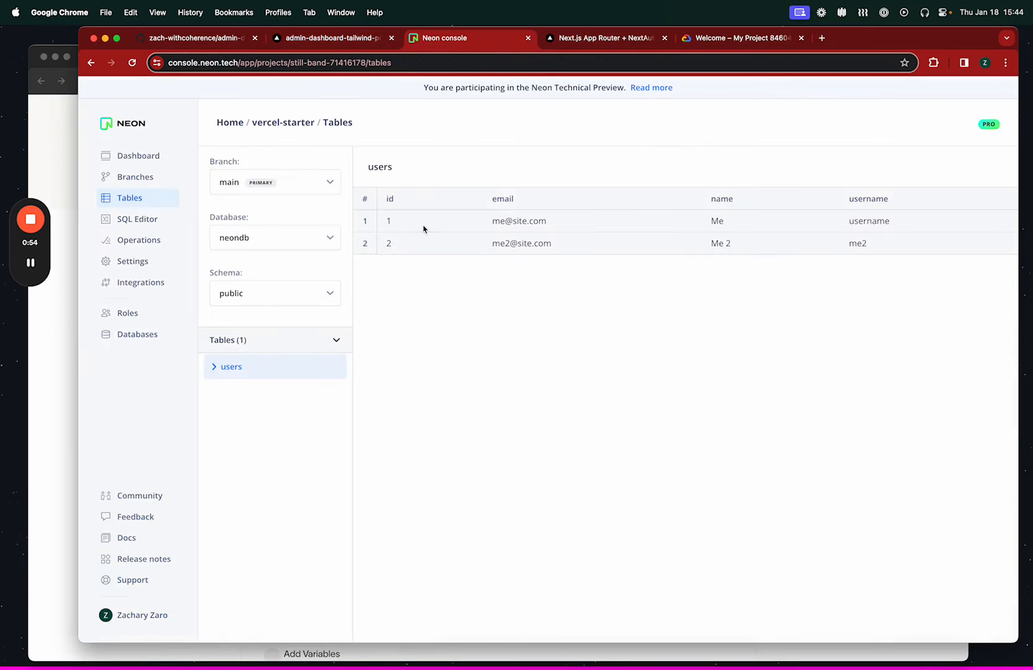
click(142, 162)
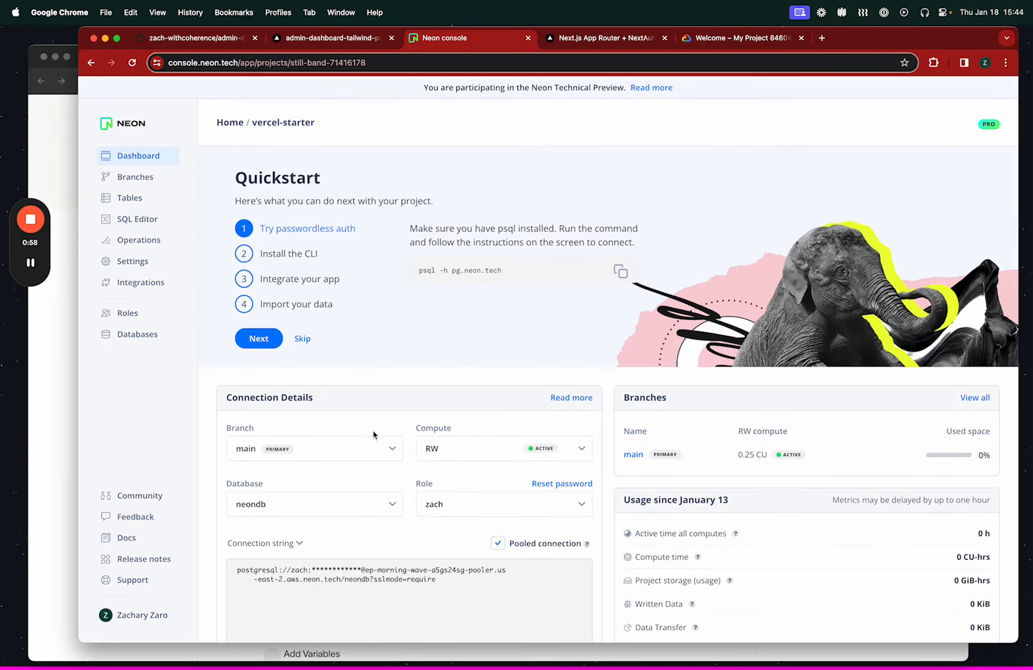
Return to Vercel and review the existing environment variables in the project settings.
click(351, 42)
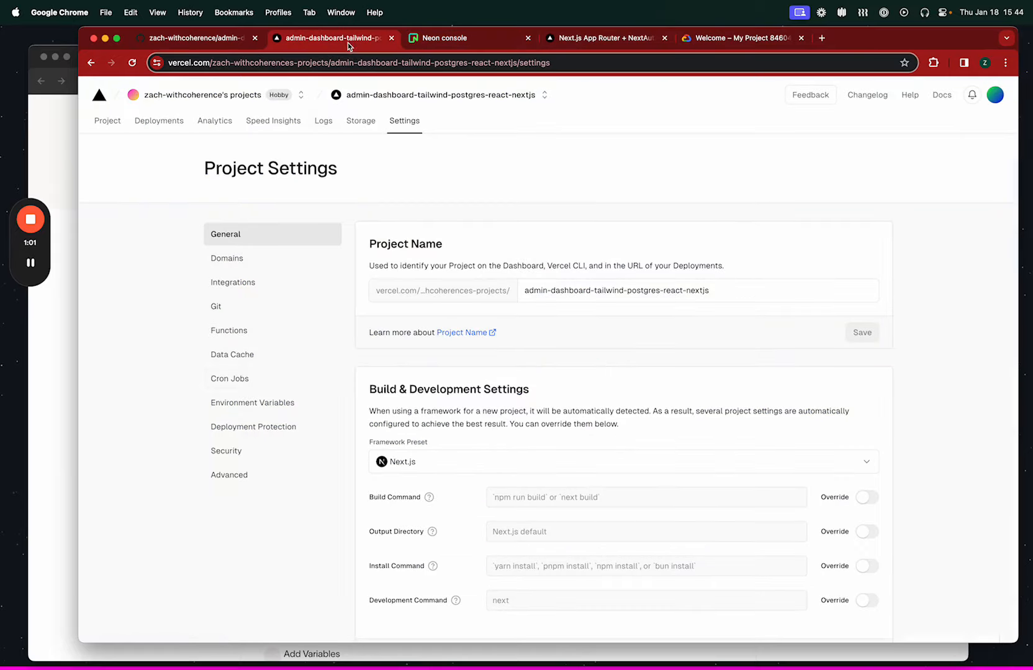
click(263, 401)
scroll(522, 538, down, 5)
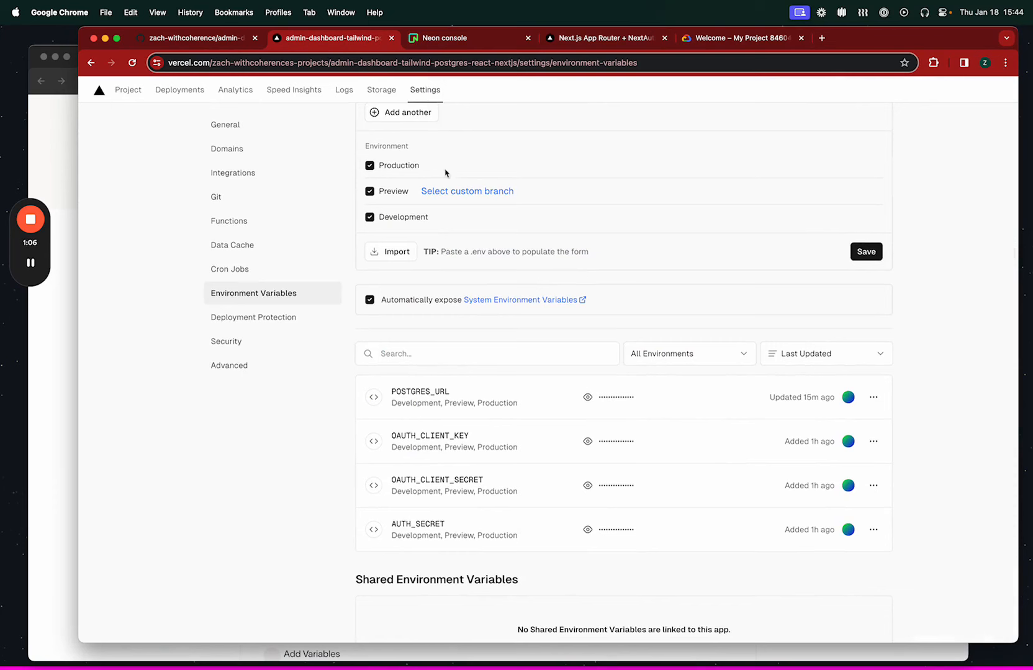
Examine the .env.local.example file in the GitHub repository and return to the repository's main page.
click(203, 38)
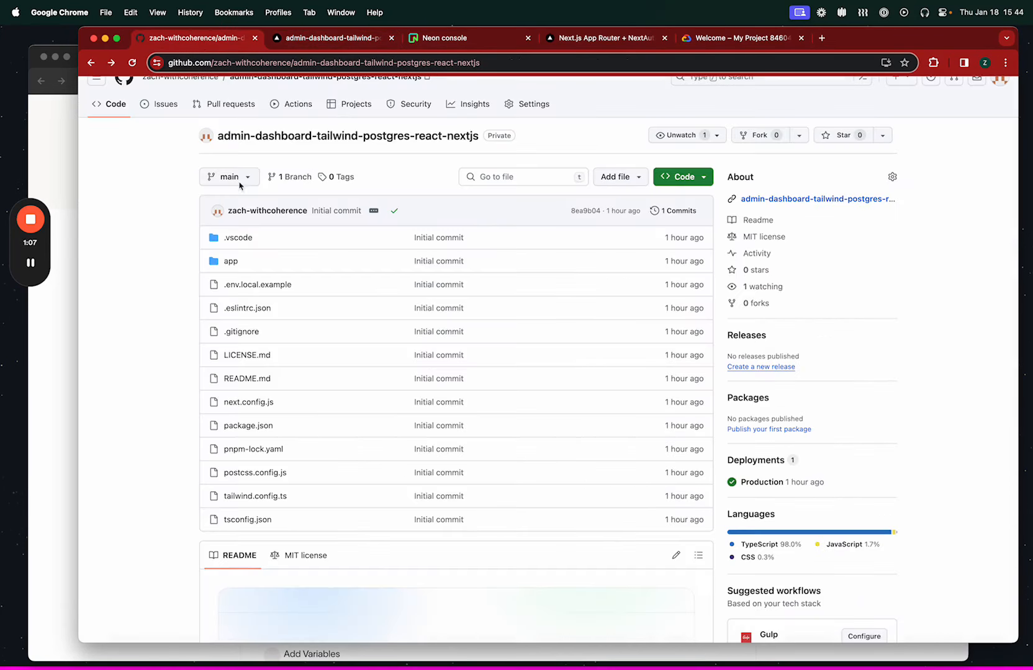
click(250, 285)
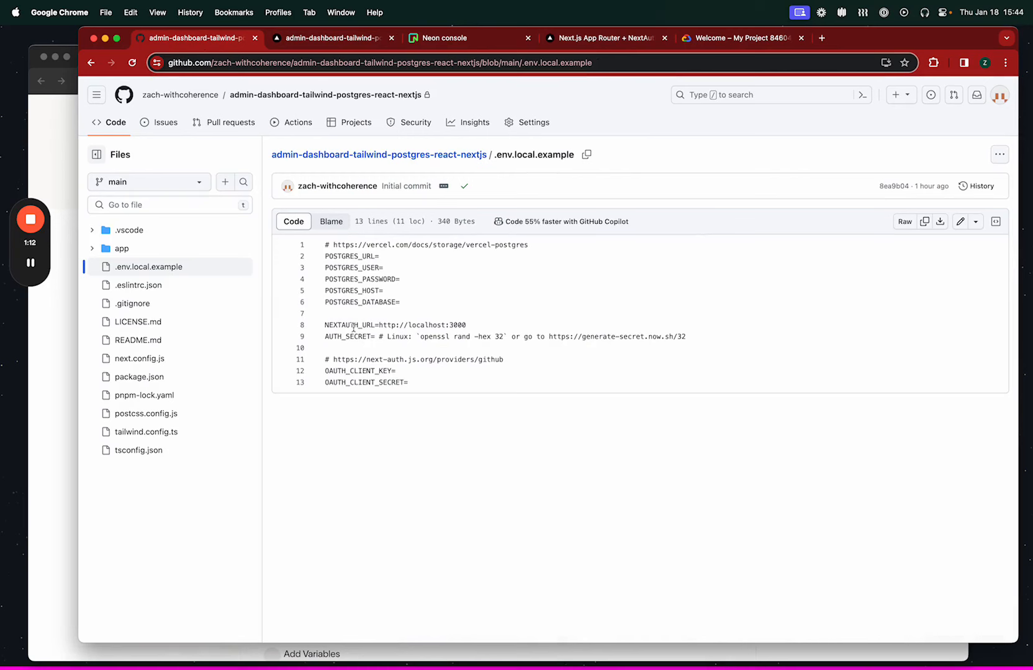
click(93, 64)
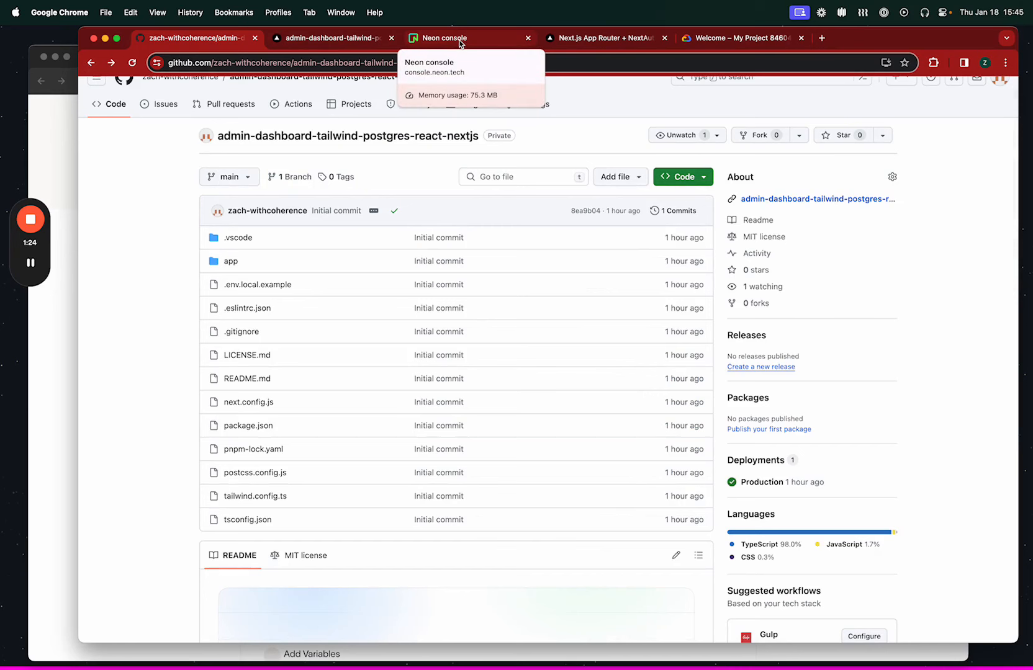
Switch to Vercel and review the project's production deployment overview and its list of deployments.
click(329, 38)
scroll(401, 158, up, 5)
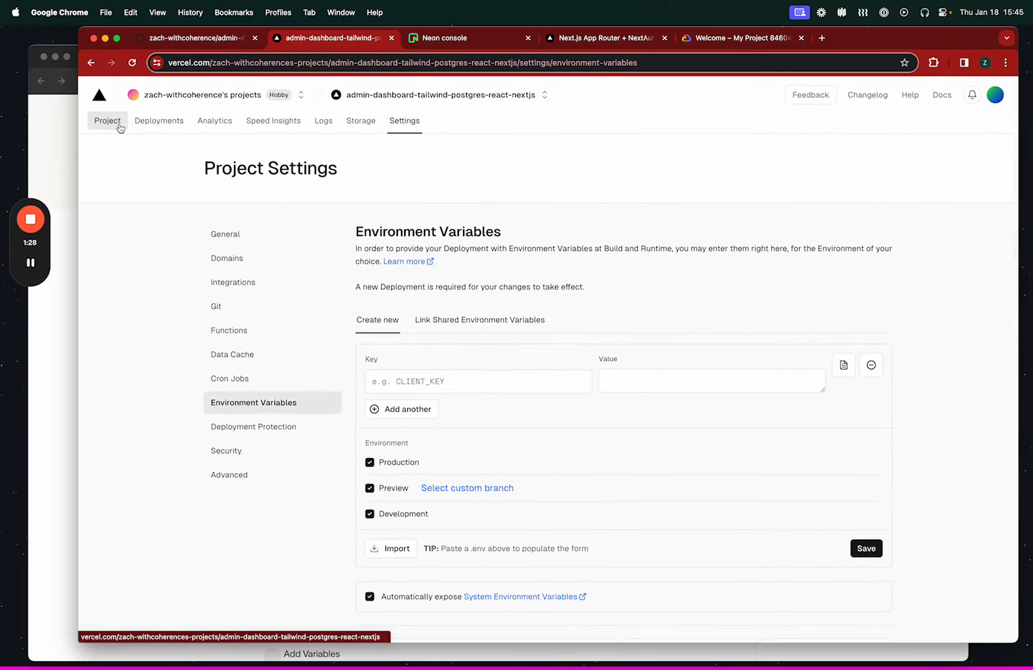
click(118, 125)
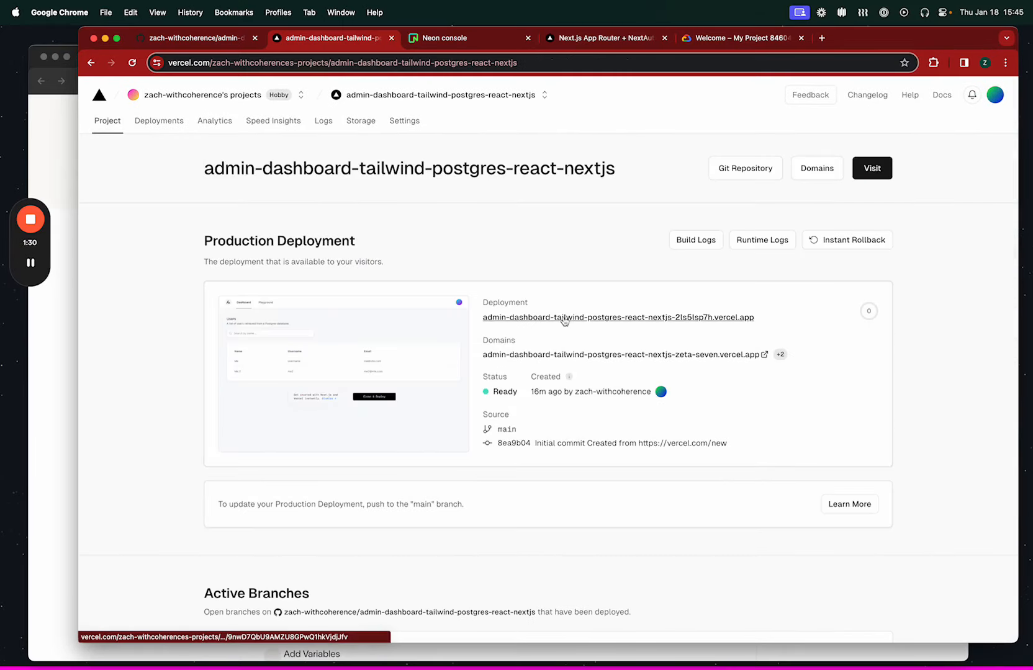
click(160, 122)
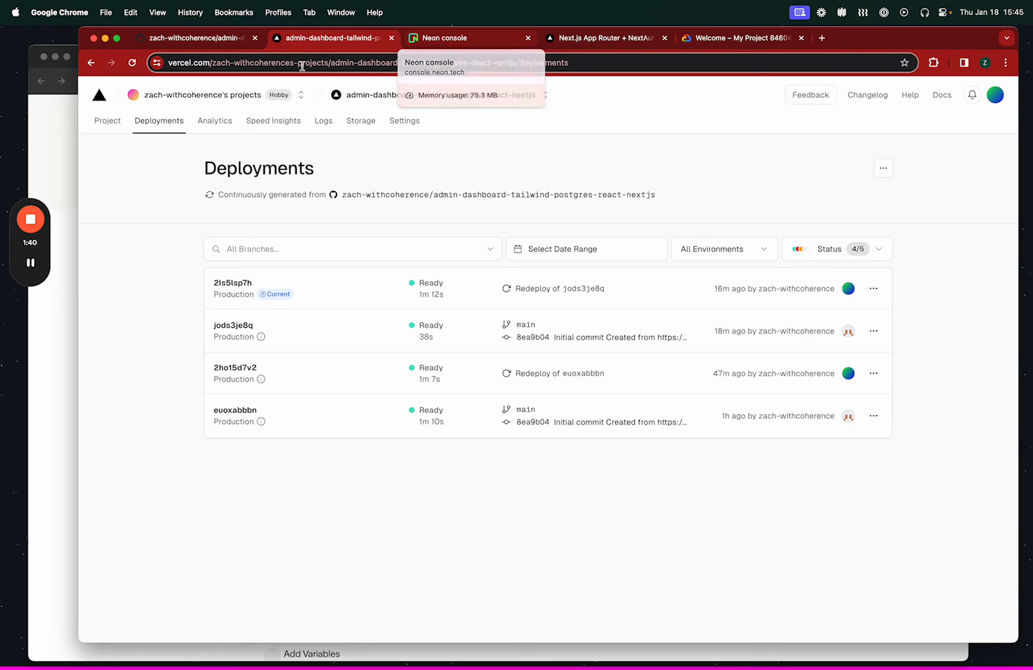
Return to the Vercel project overview and examine the Active Branches section.
click(109, 127)
scroll(390, 323, down, 5)
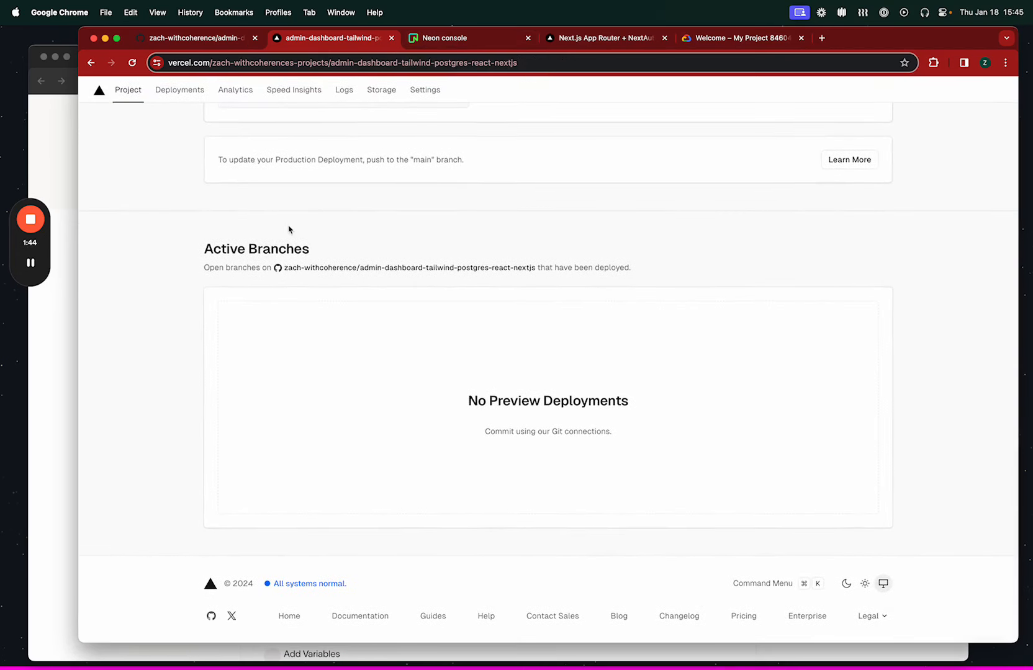
scroll(180, 255, up, 4)
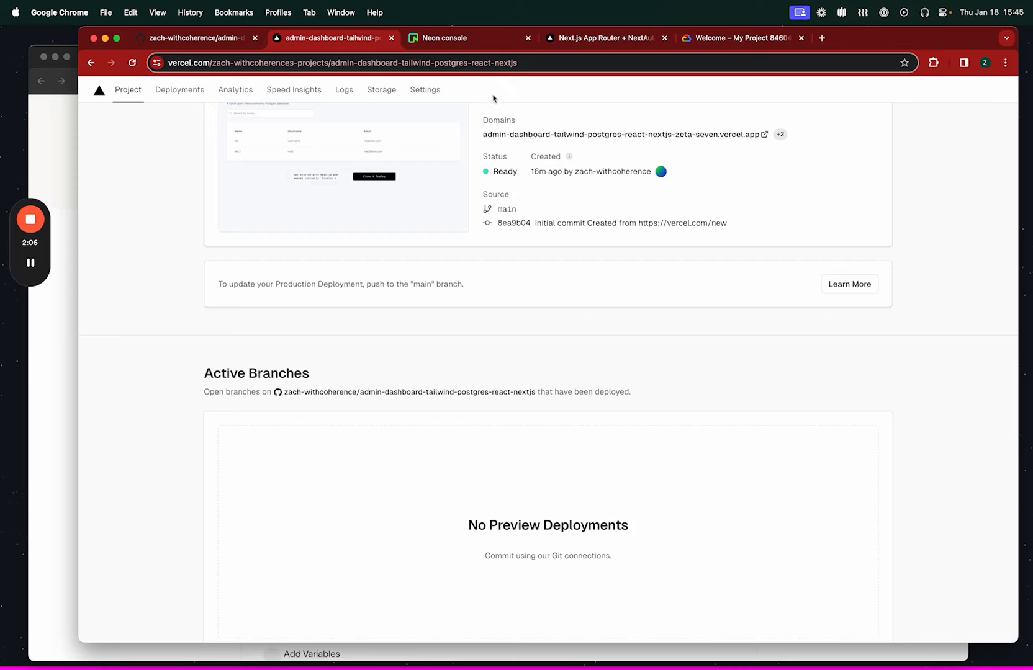
Open docs.withcoherence.com in a new browser tab and go to the Integrations reference page.
click(457, 41)
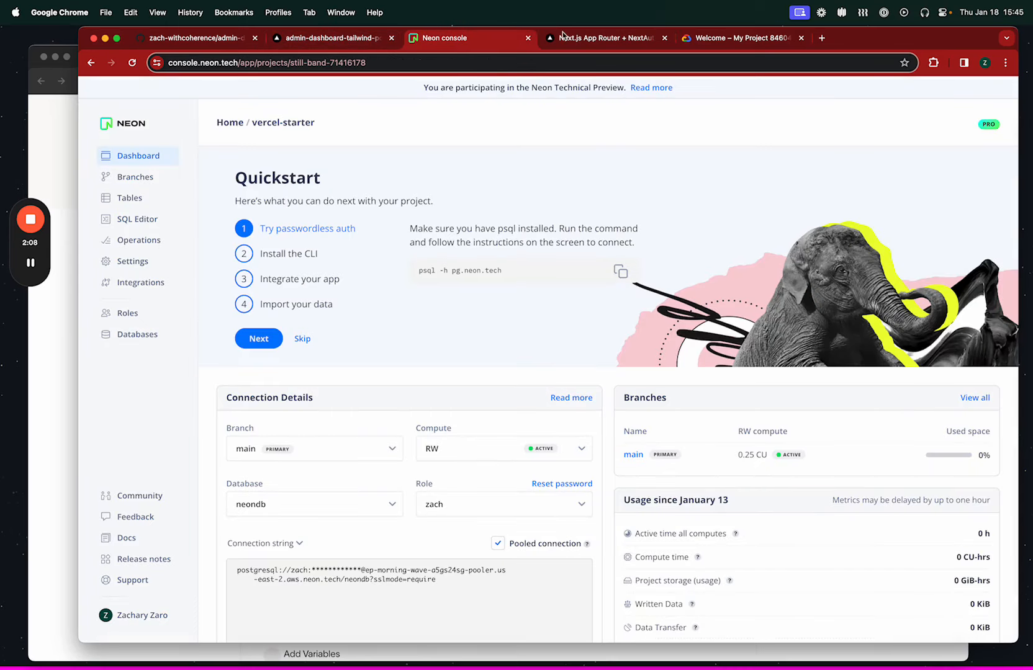
click(185, 40)
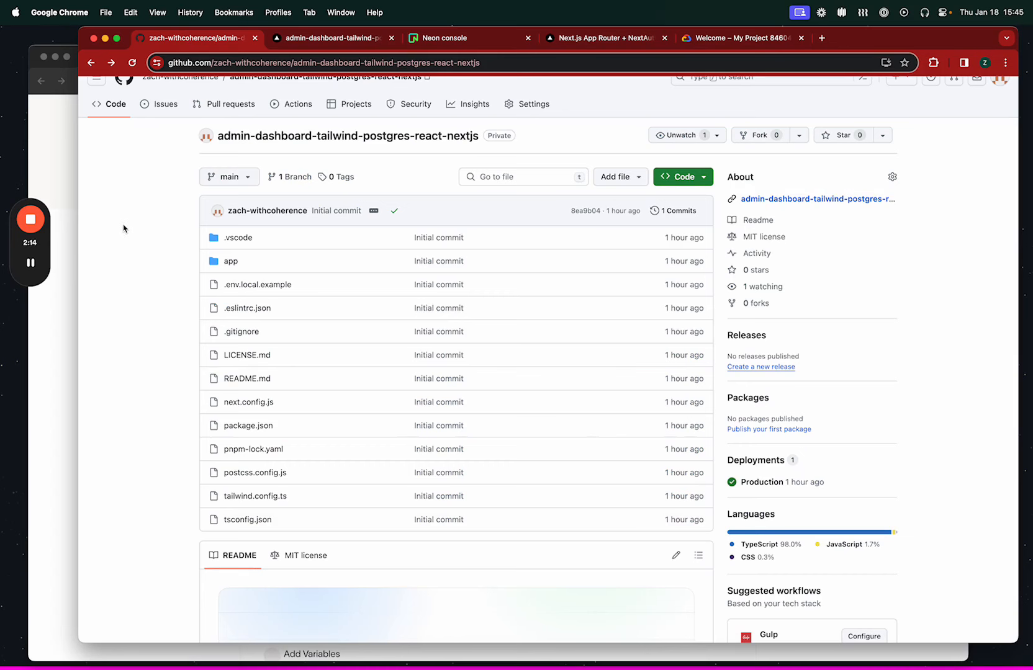
key(super+t)
text(docs)
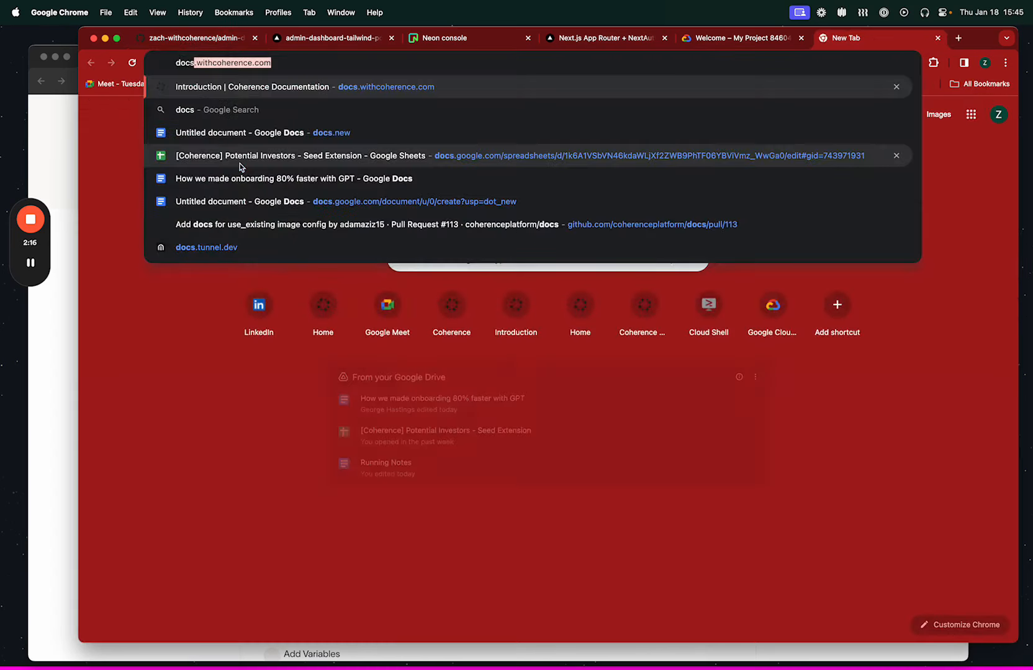
key(Return)
scroll(198, 478, down, 15)
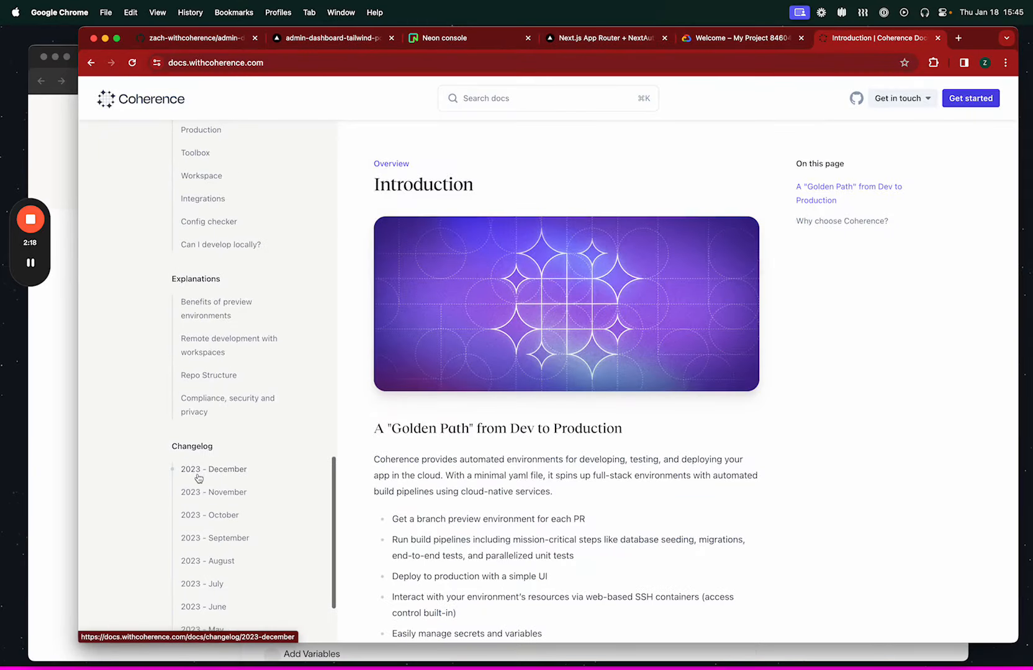
click(202, 438)
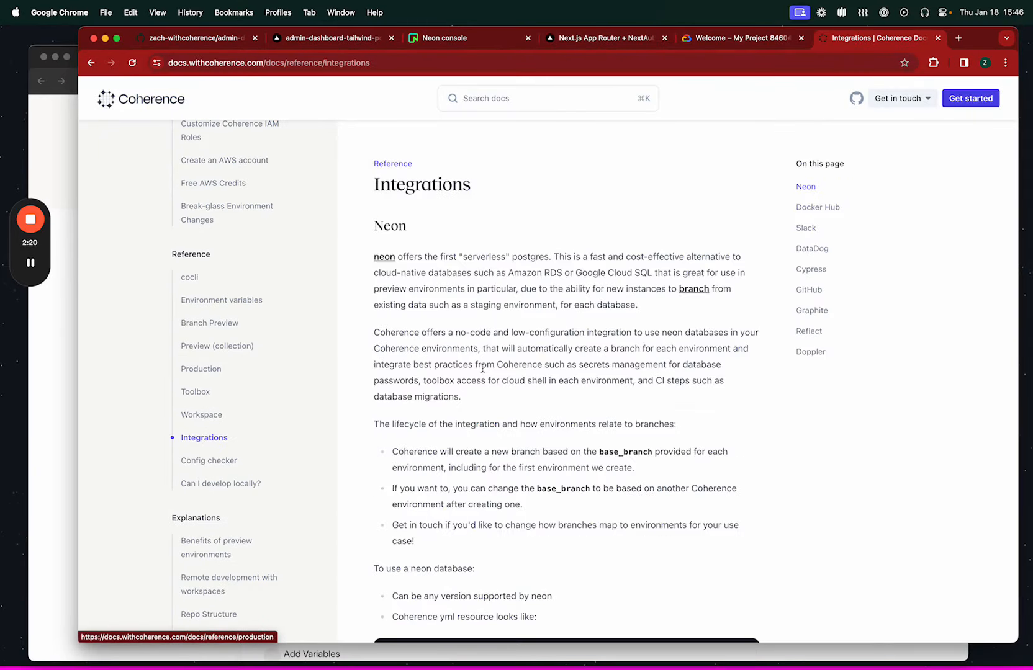
Read the Neon integration section and highlight the sample resources YAML for a Neon database.
scroll(466, 284, down, 10)
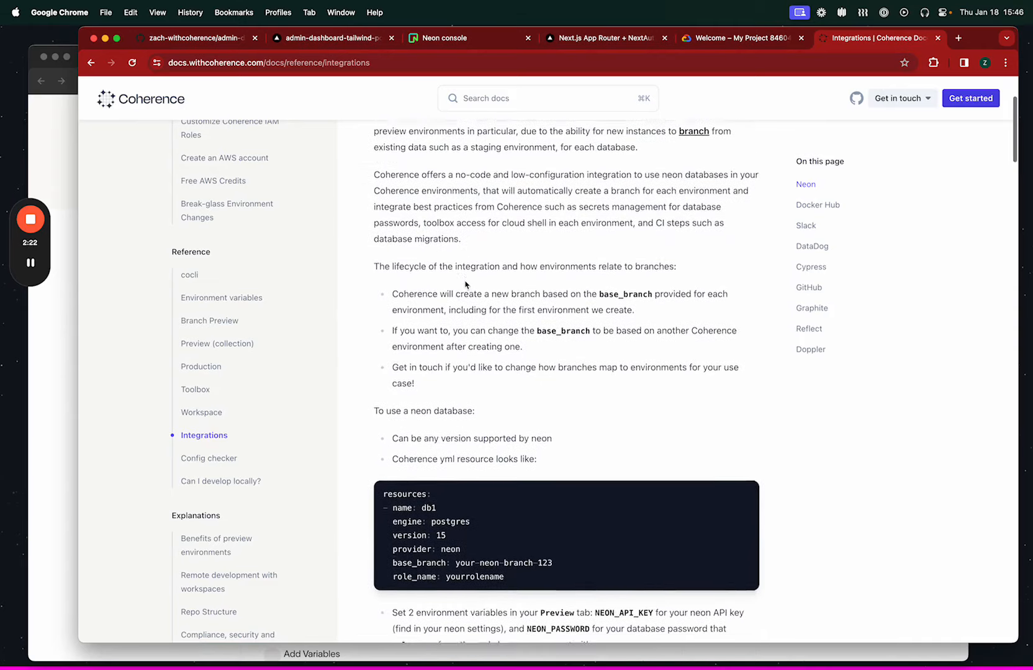
scroll(464, 281, up, 1)
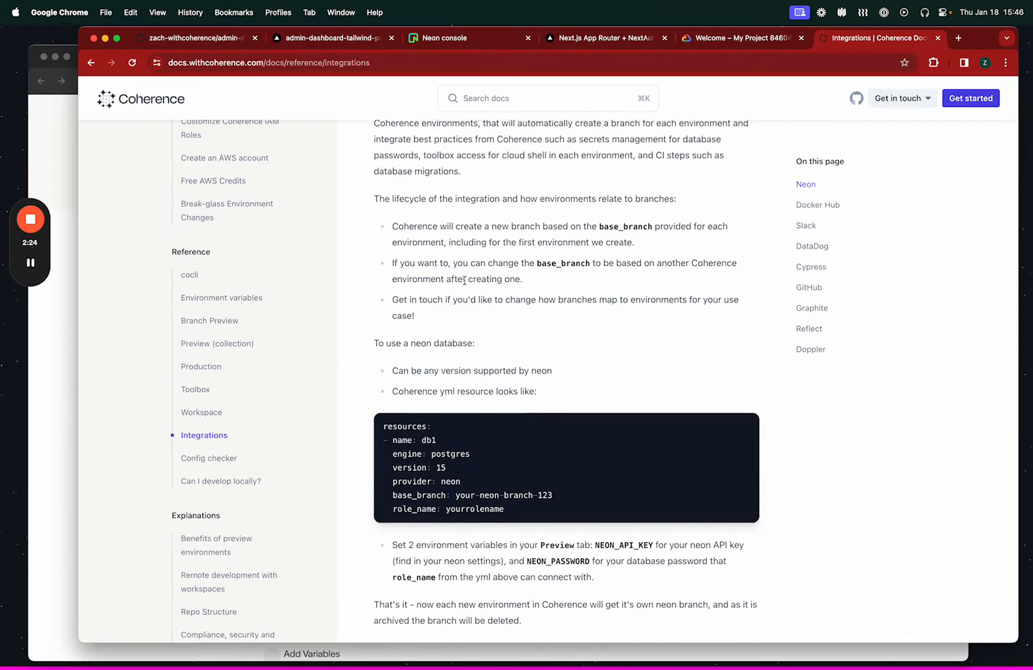
drag(522, 516, 381, 423)
click(469, 332)
Switch back through the Vercel project to the Neon console and open the vercel-starter project's tables.
click(323, 38)
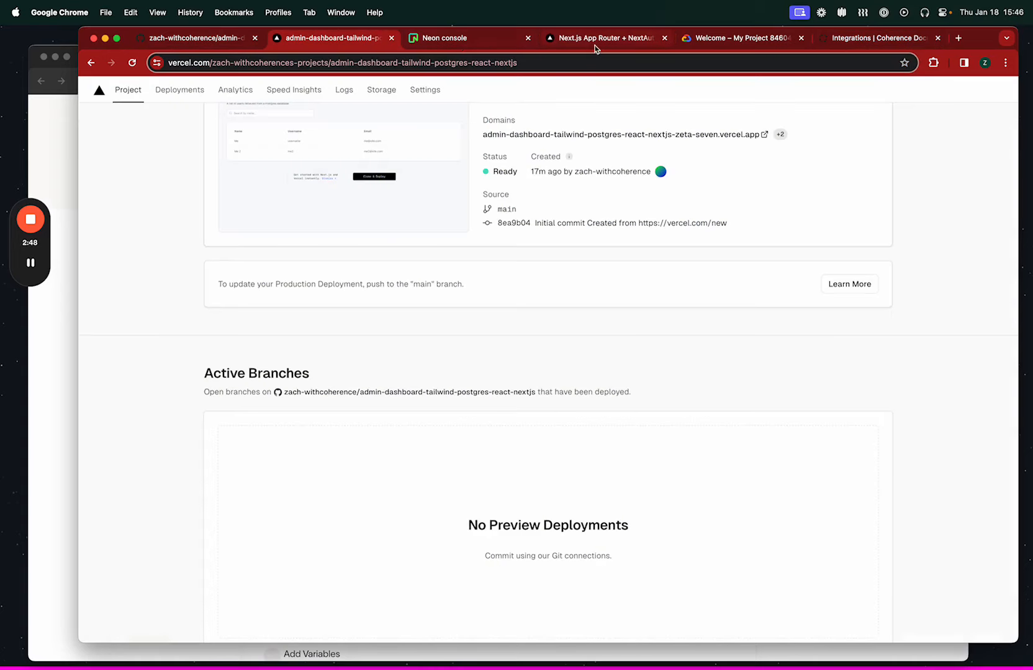
click(478, 39)
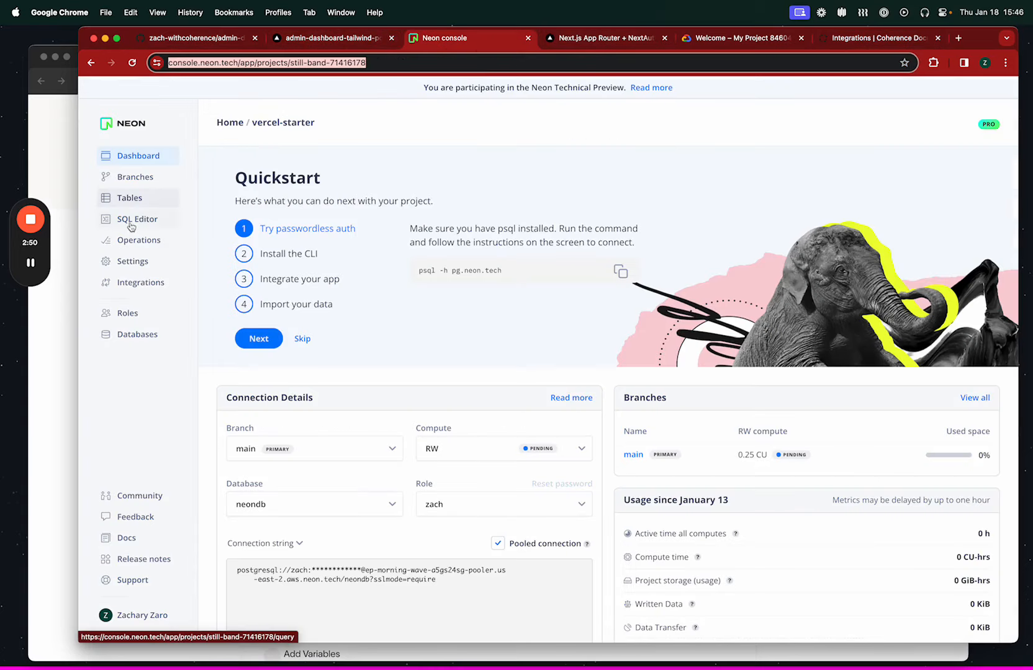
click(132, 197)
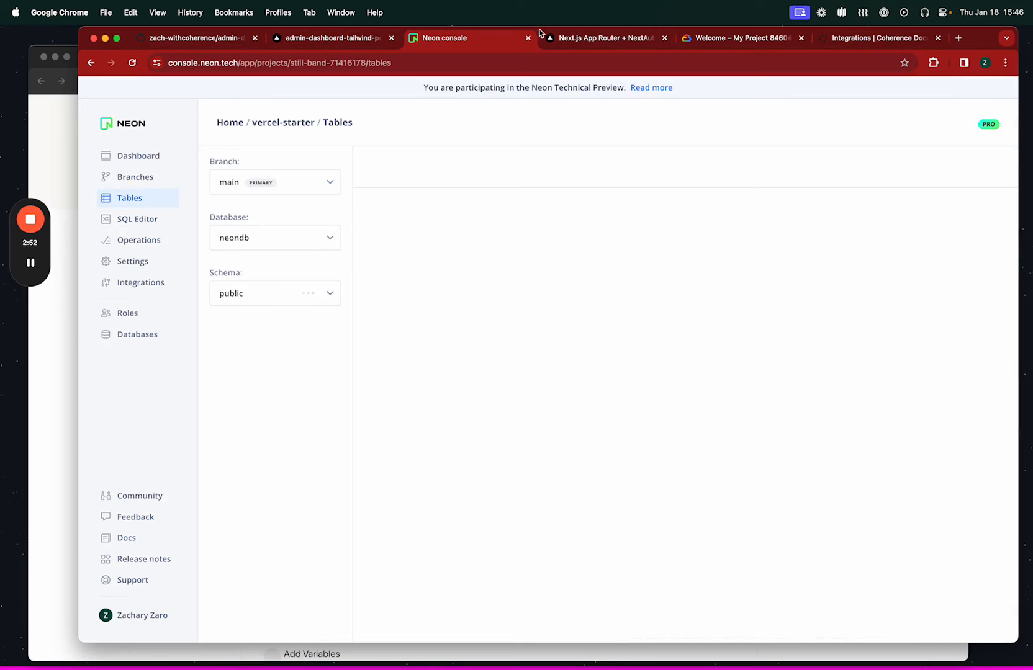
Switch to the deployed Next.js app, look through its Playground charts, and return to the Dashboard's user list.
click(595, 41)
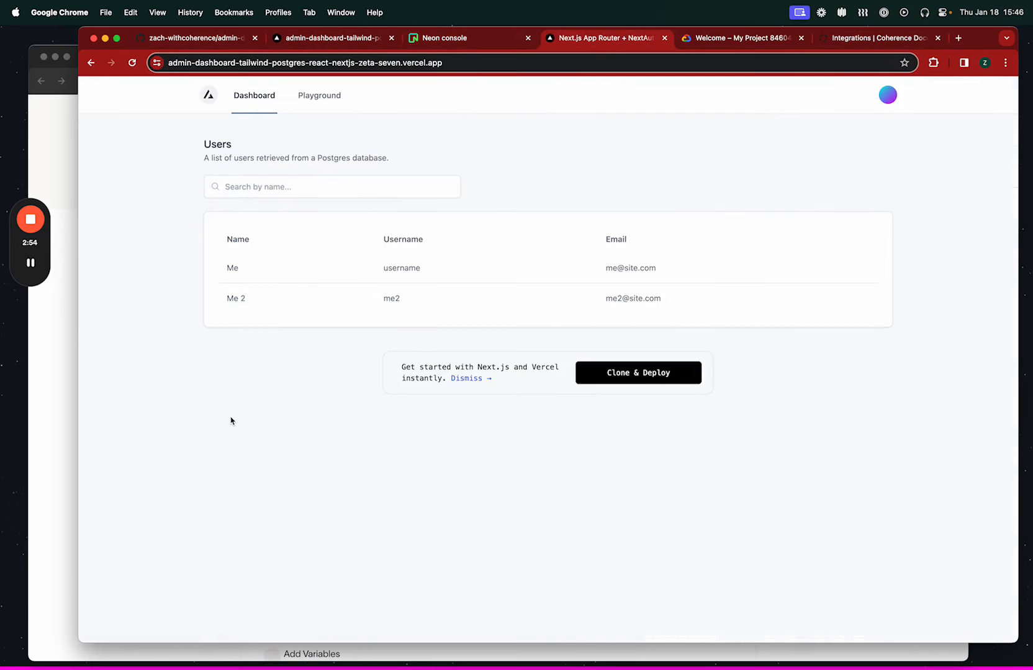
click(323, 107)
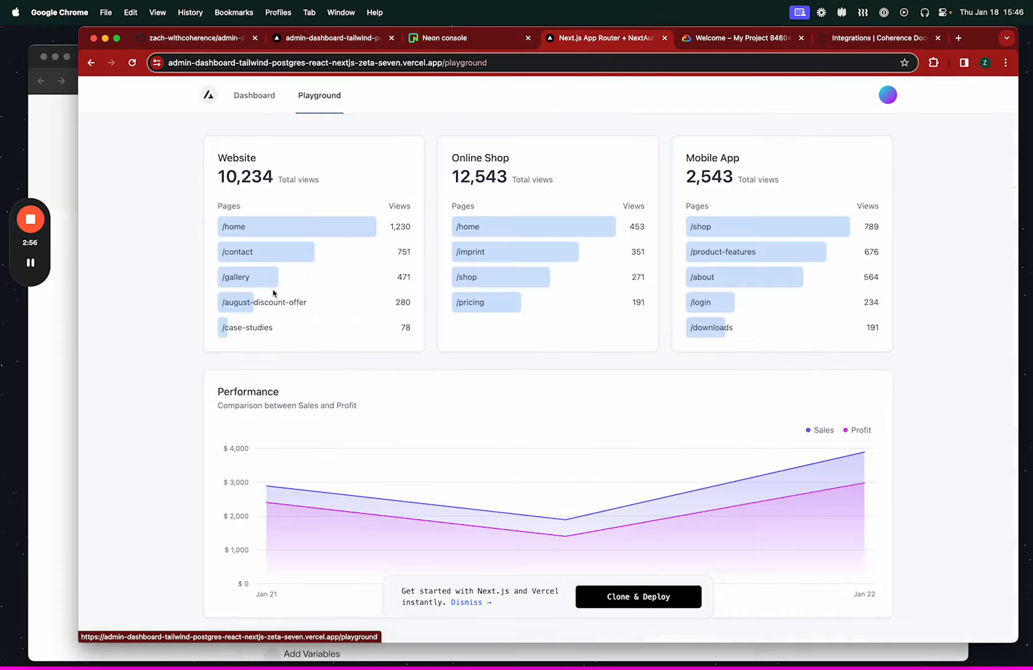
scroll(320, 332, down, 2)
scroll(341, 310, up, 2)
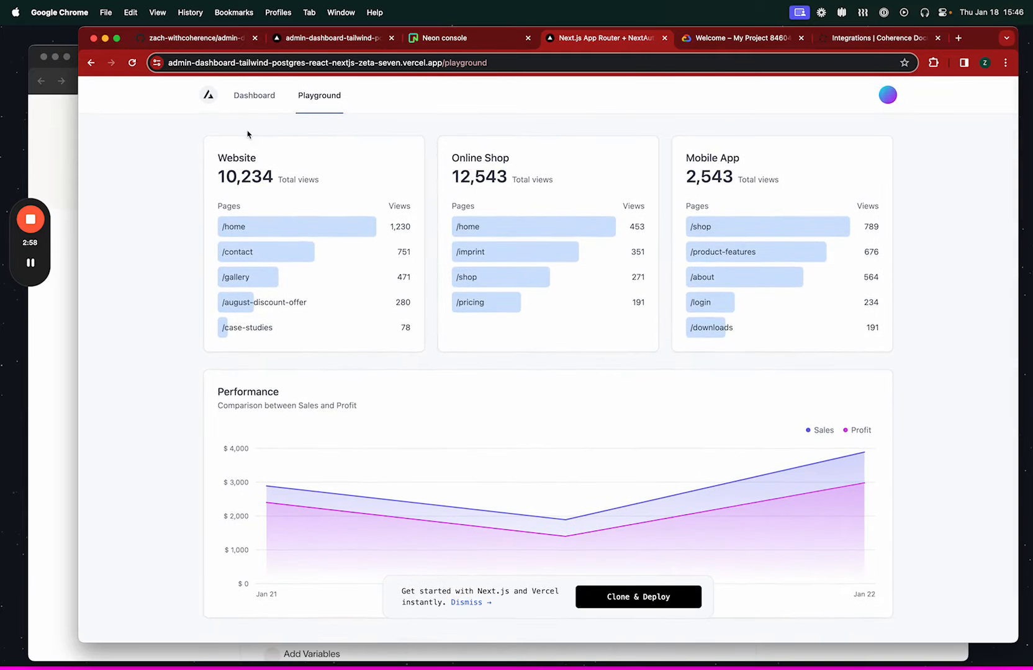
click(253, 96)
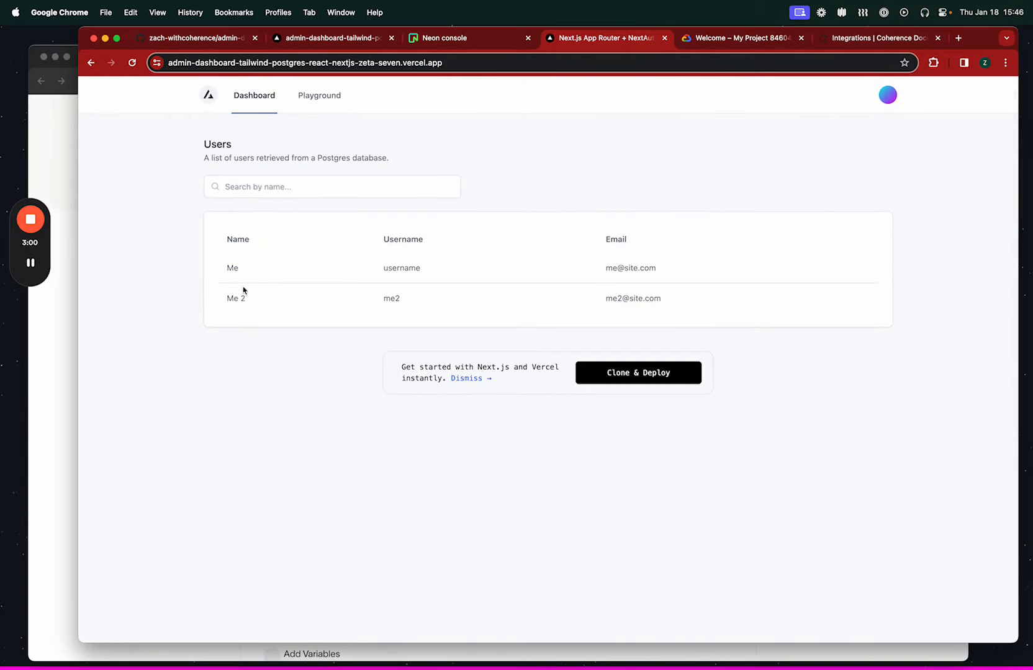
Return to the Neon console and open the users table of the neondb database.
click(451, 39)
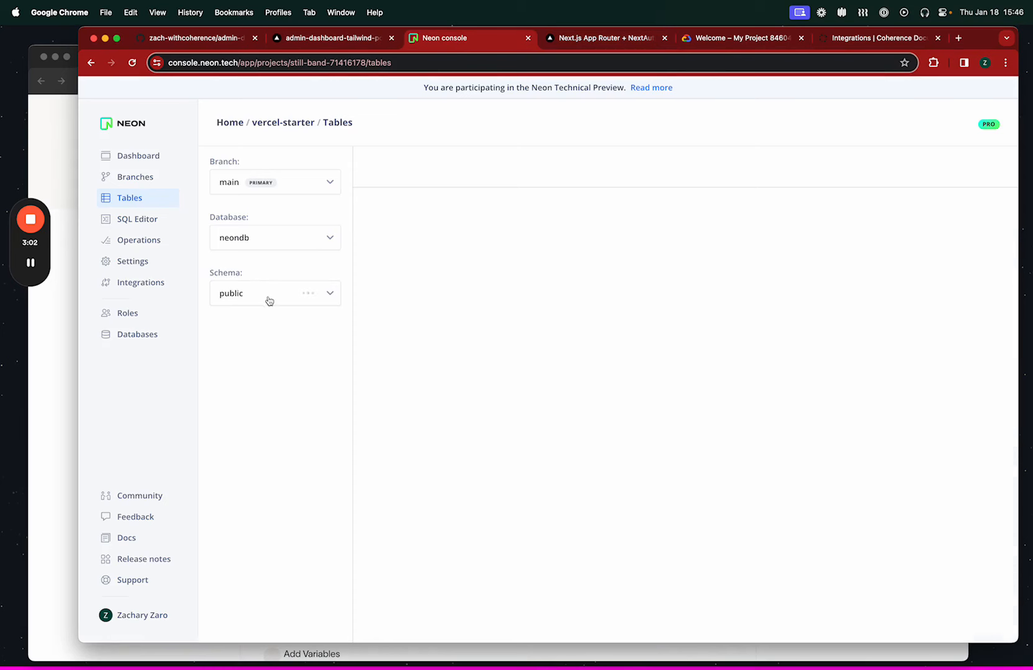
click(269, 367)
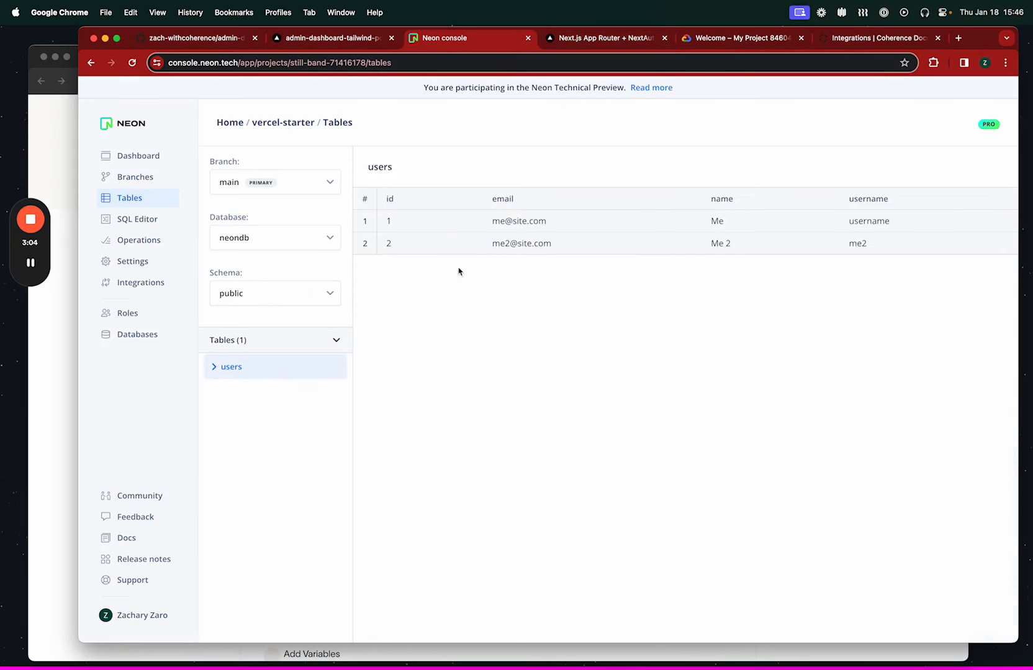
Search the deployed app's user list by name for "2", and go back to the GitHub repository.
click(583, 38)
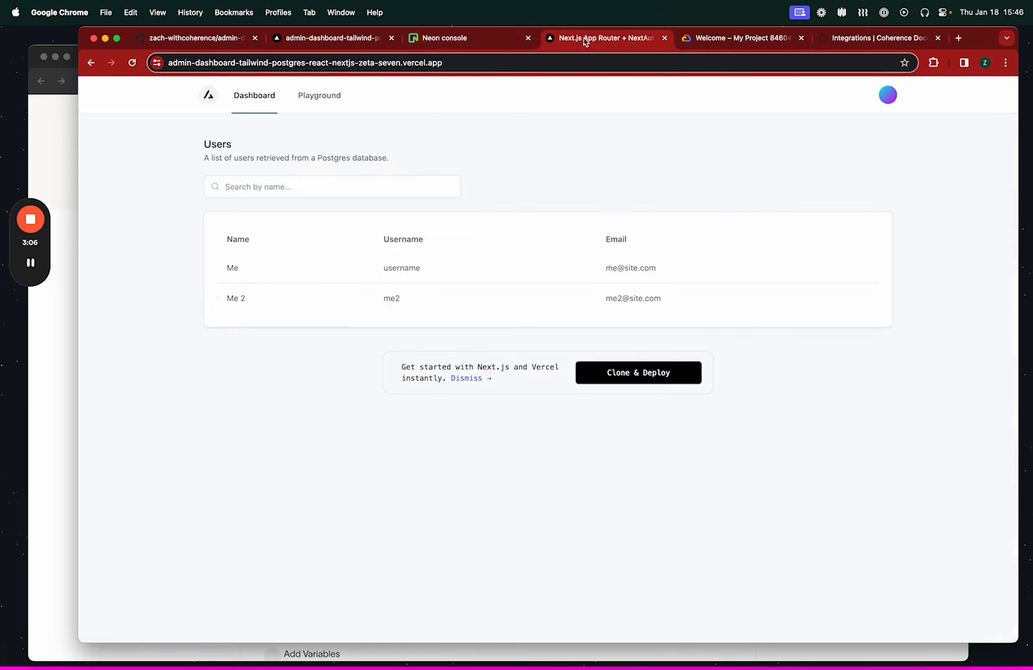
click(286, 187)
text(2)
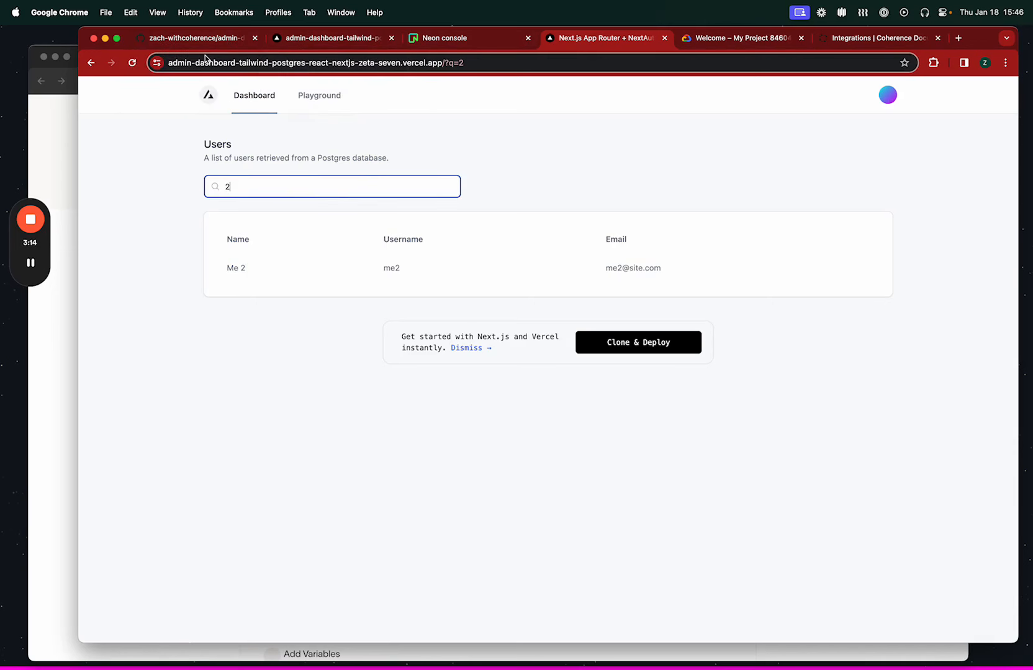
click(215, 42)
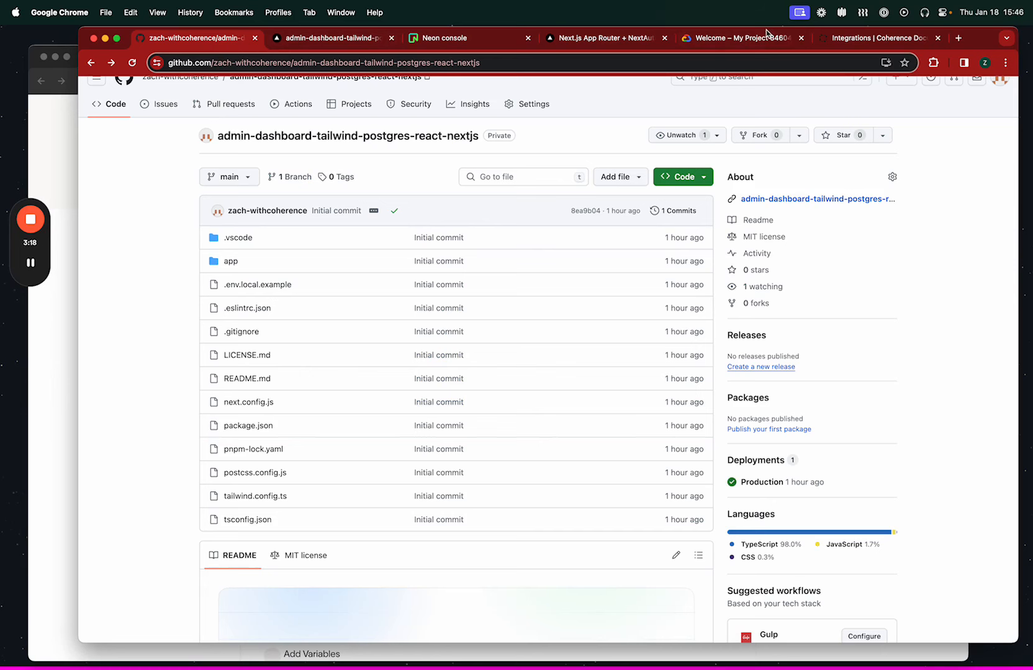
Switch to Coherence's new app form, check the Google Cloud and region choices, and continue past the app details and GitHub authorization.
click(57, 434)
click(320, 321)
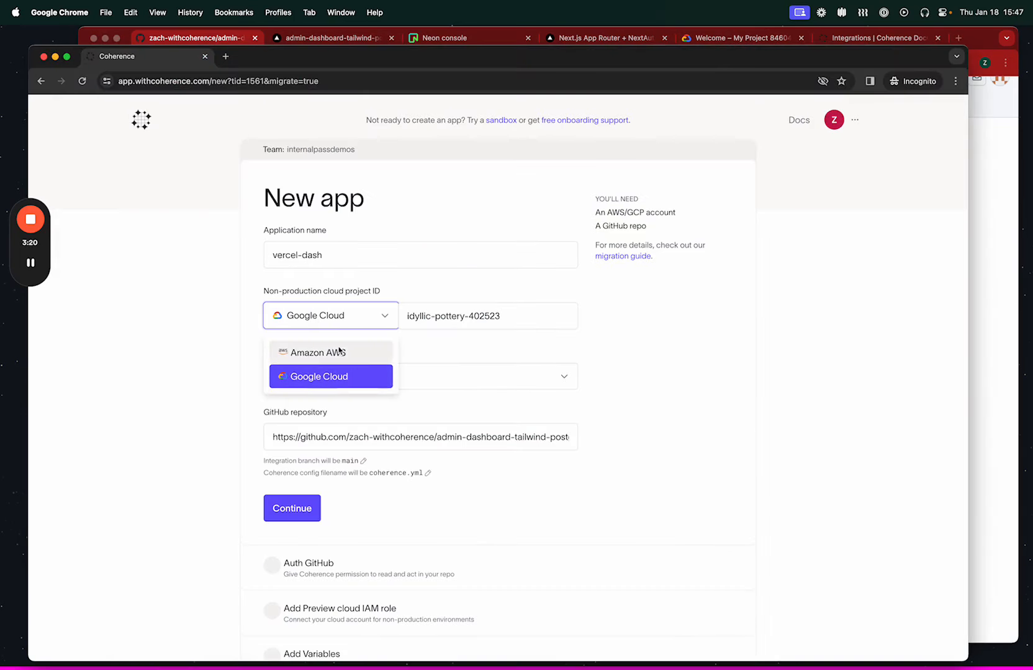
click(187, 405)
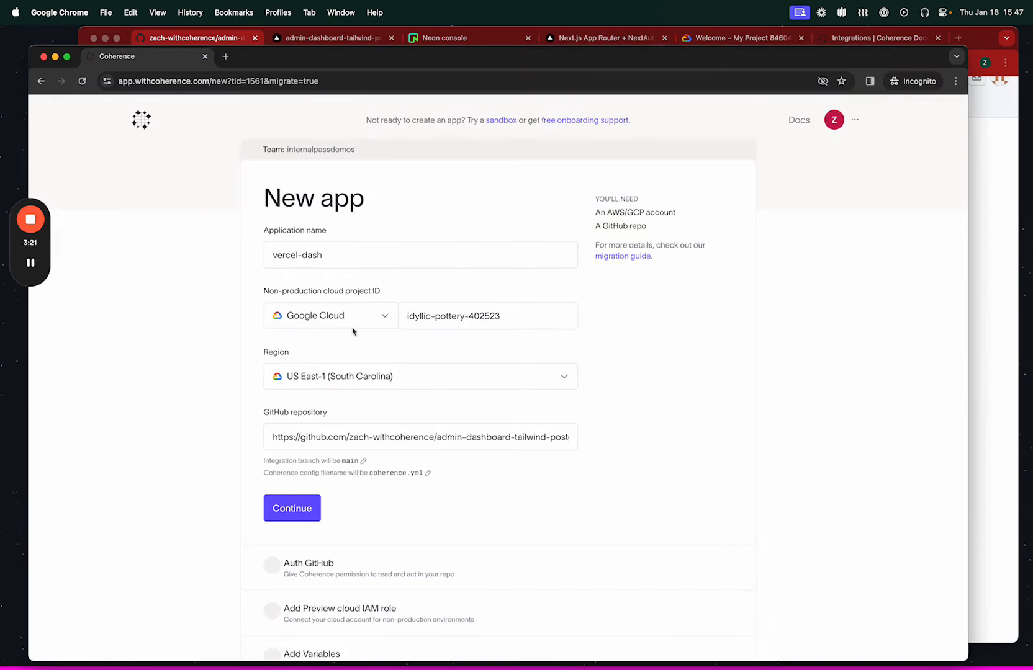
click(353, 382)
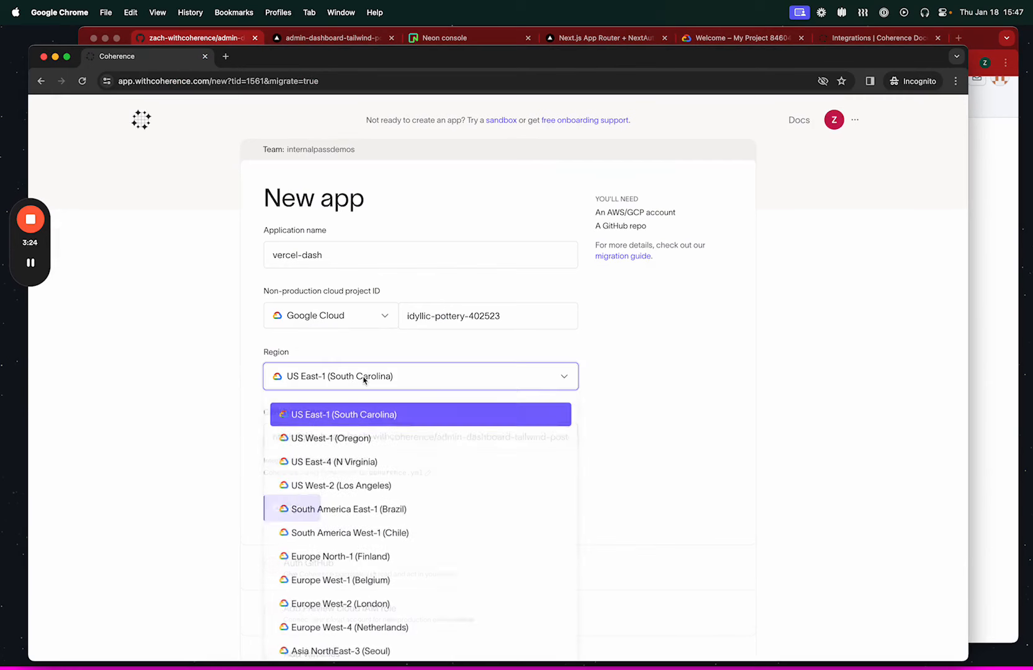
click(200, 390)
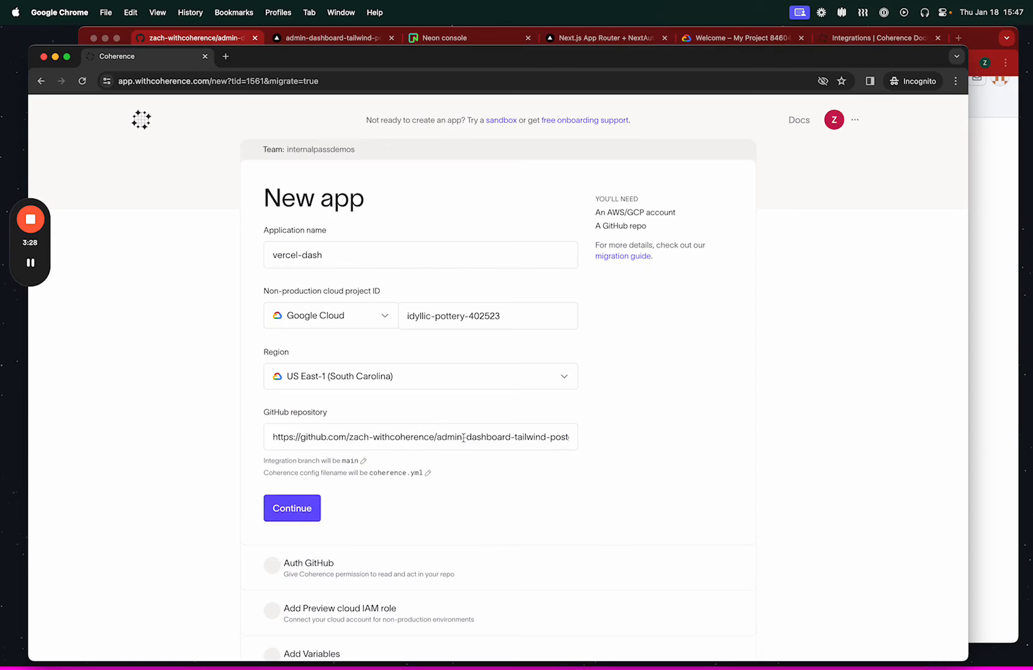
click(307, 511)
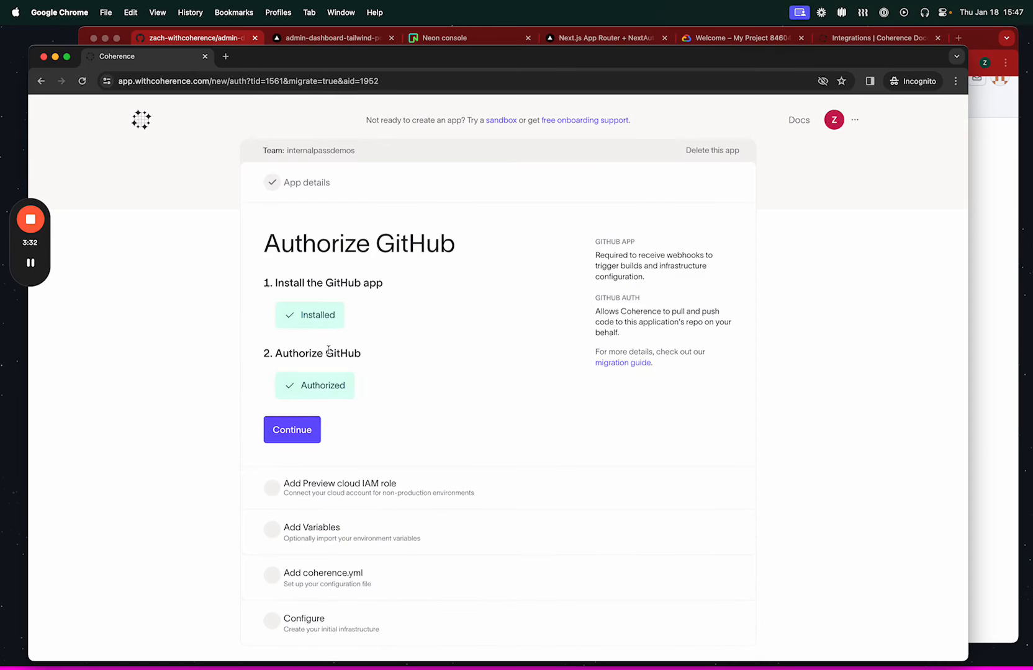
drag(404, 59, 419, 54)
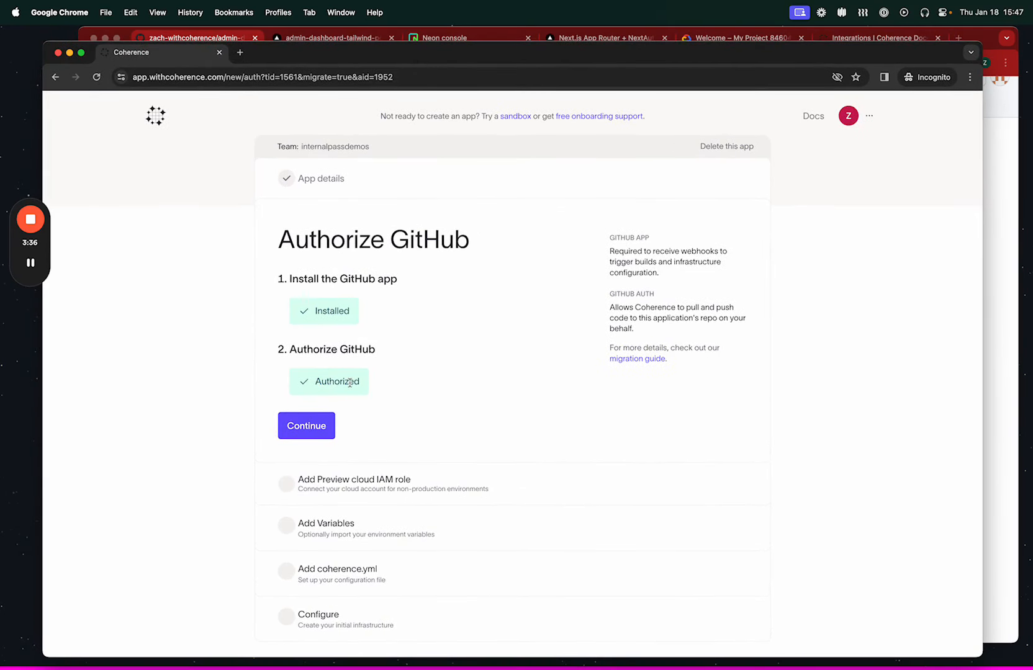
click(301, 428)
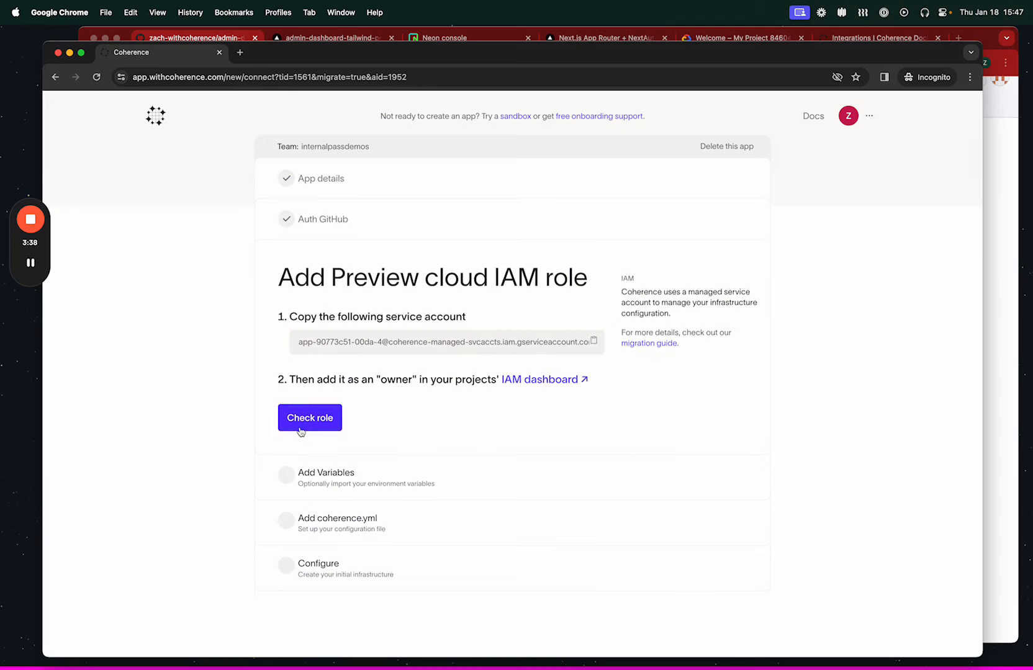
Copy the link to the project's IAM dashboard and open it in the existing Google Cloud page of the other browser window.
right_click(551, 379)
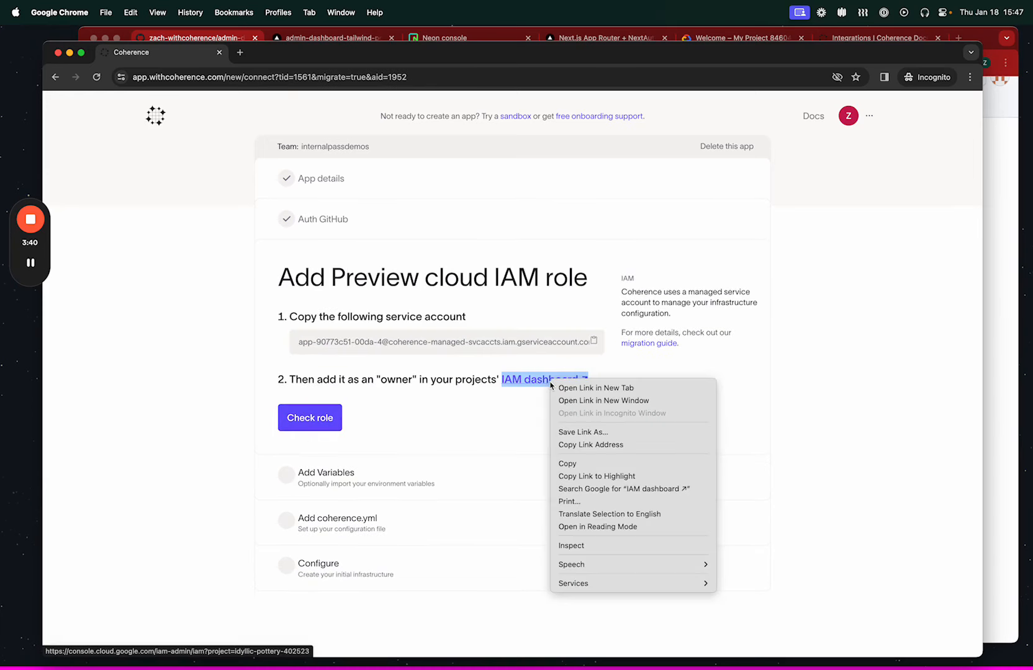
click(596, 445)
click(1001, 163)
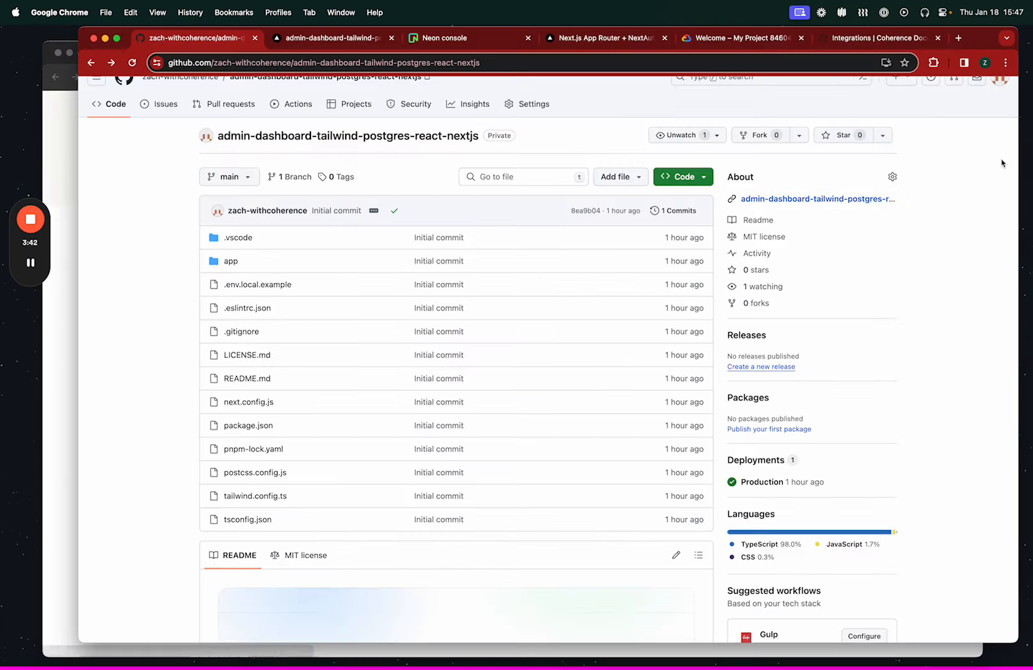
click(776, 40)
key(super+l)
key(super+v)
key(Return)
Copy Coherence's service account address and enter it as a new principal when granting access to My Project 84604.
key(super+grave)
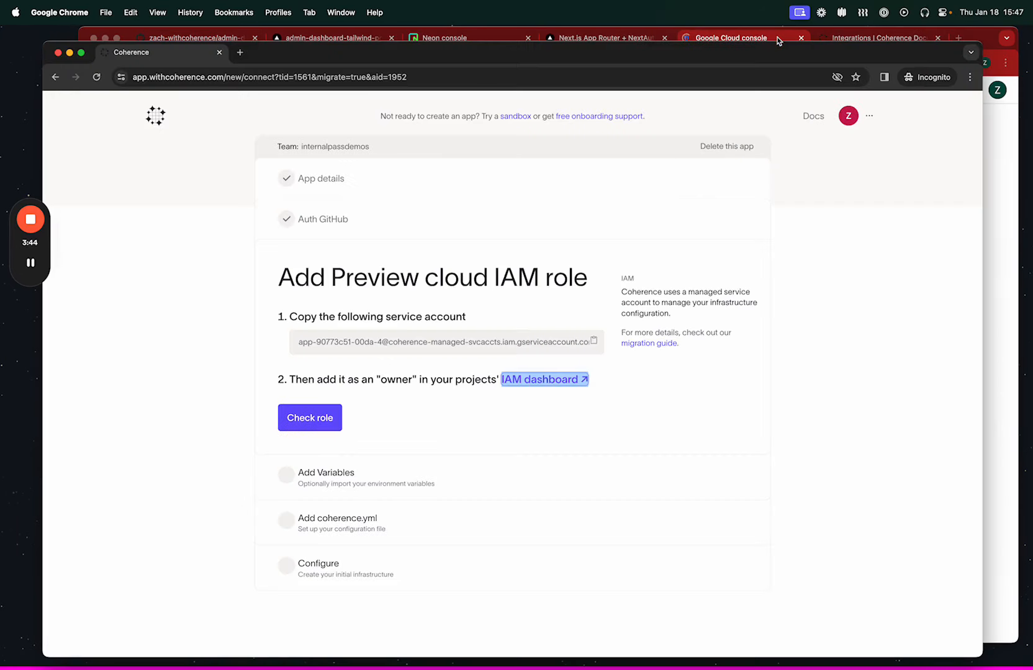
click(542, 349)
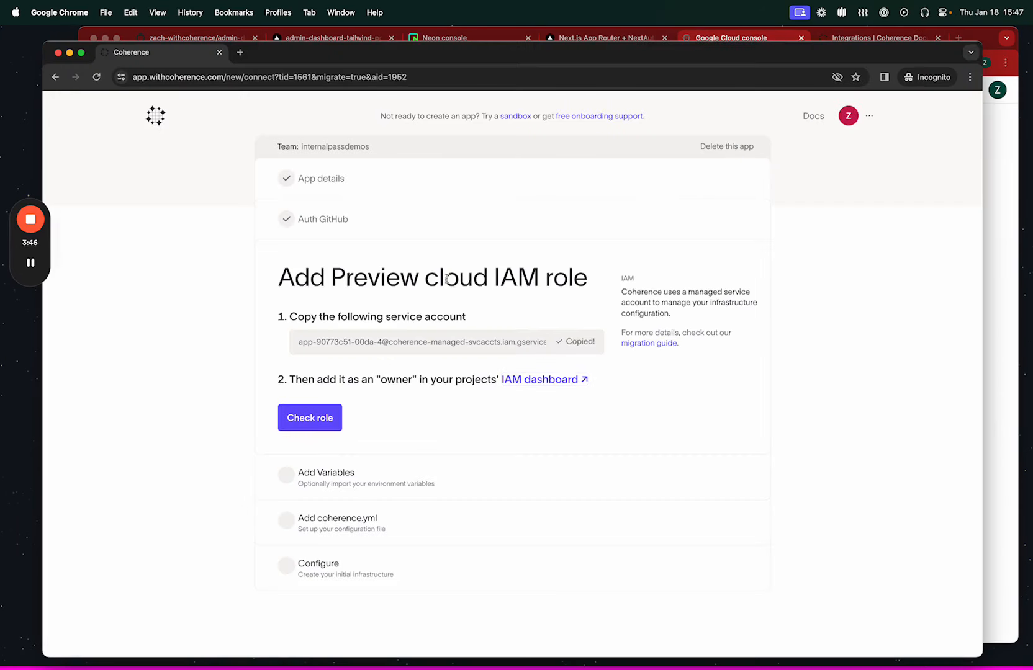
key(super+grave)
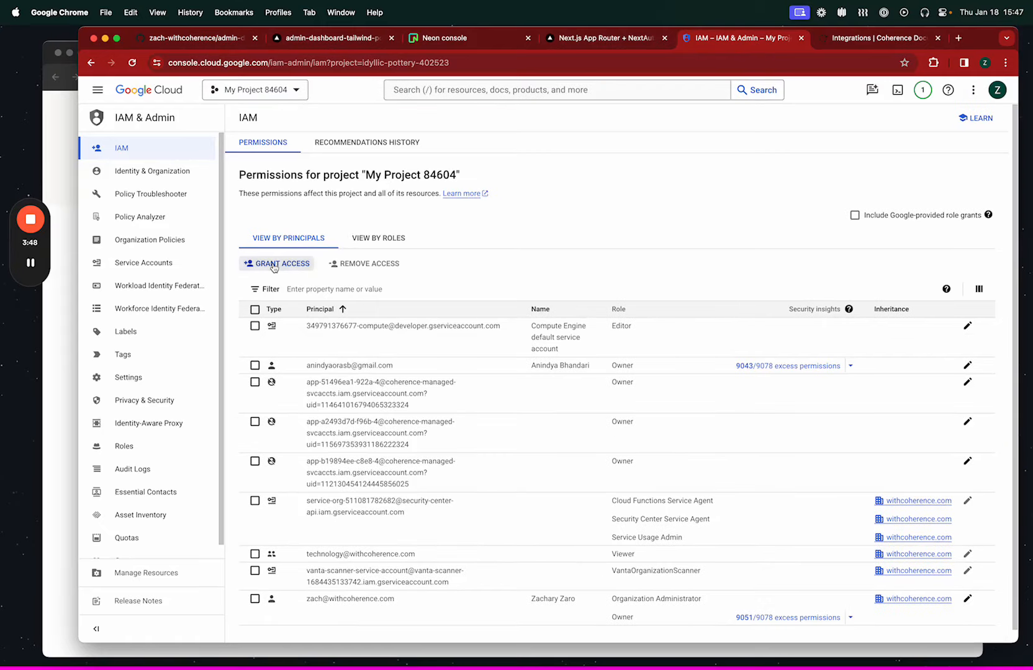
click(260, 263)
click(648, 274)
key(super+v)
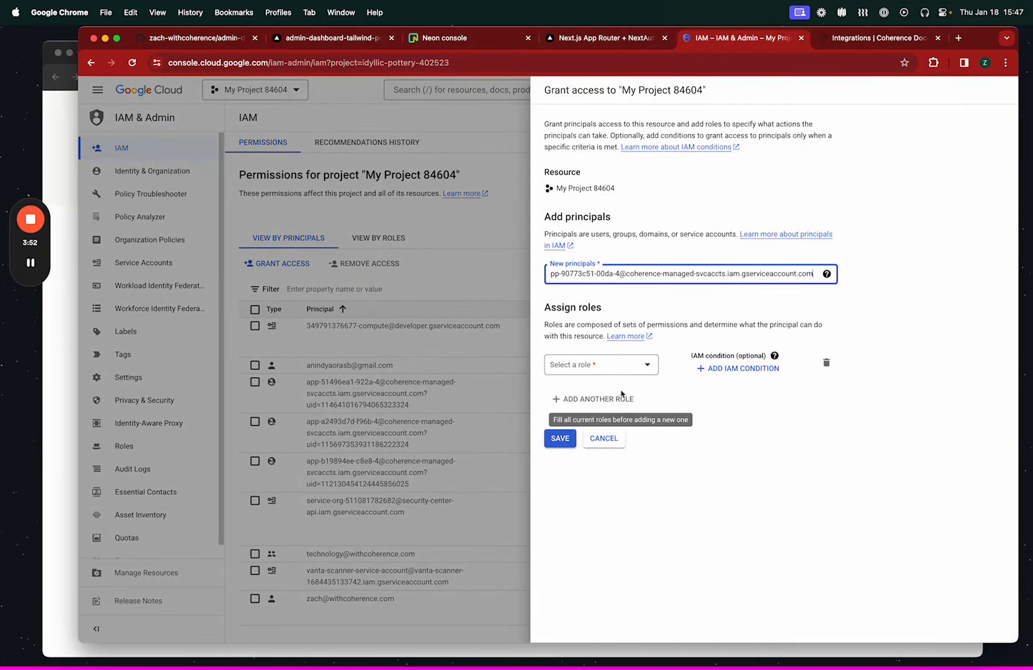
Assign the Owner role to the new principal, save the grant, and run the role check in Coherence.
click(618, 366)
click(580, 470)
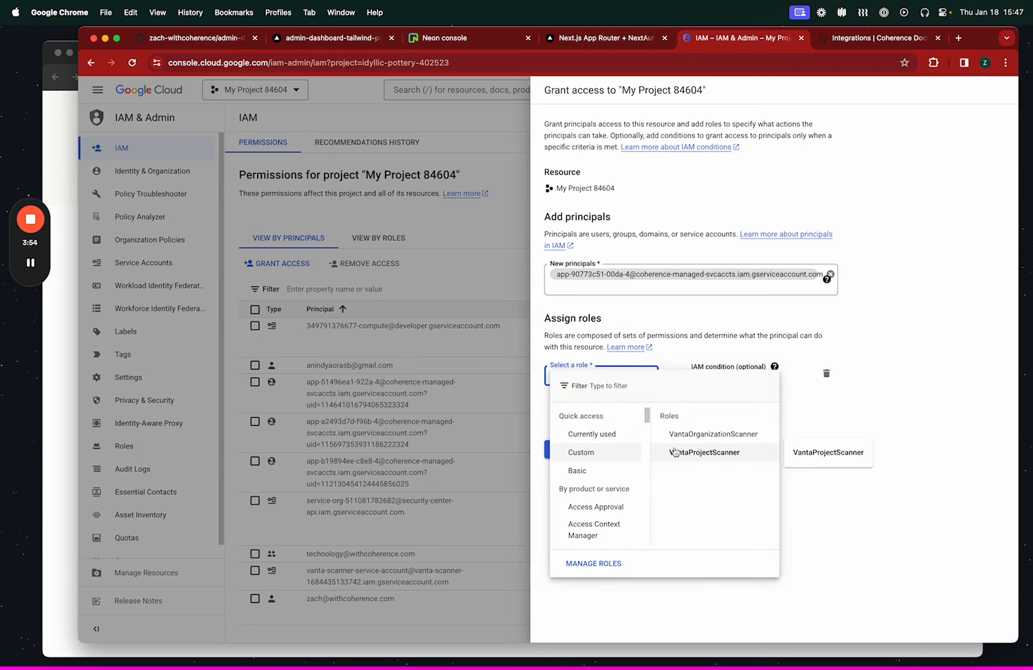
click(688, 471)
click(560, 475)
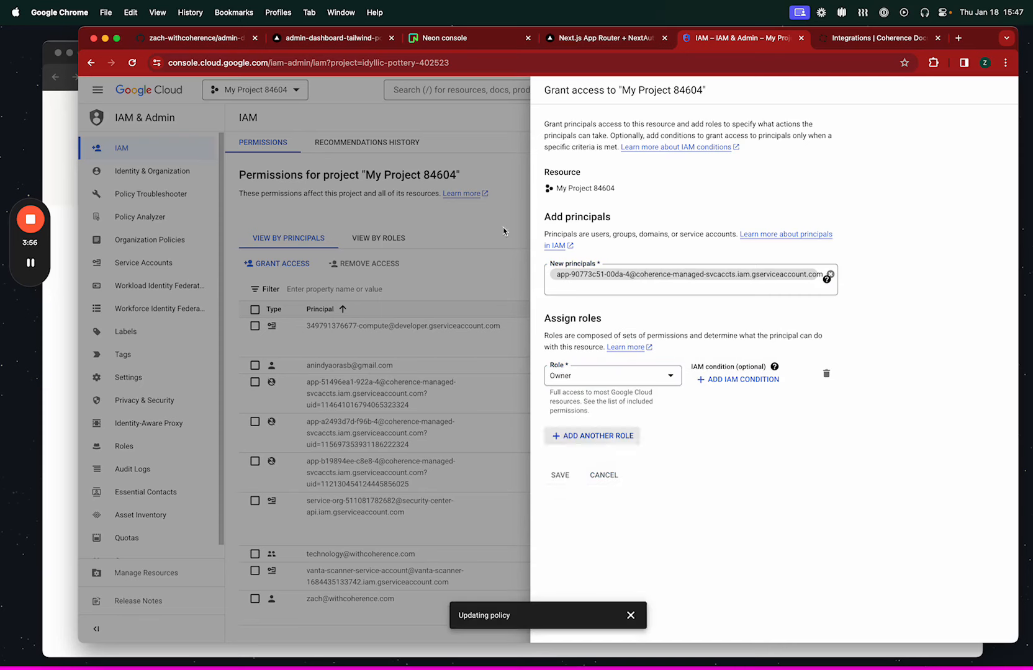
key(super+grave)
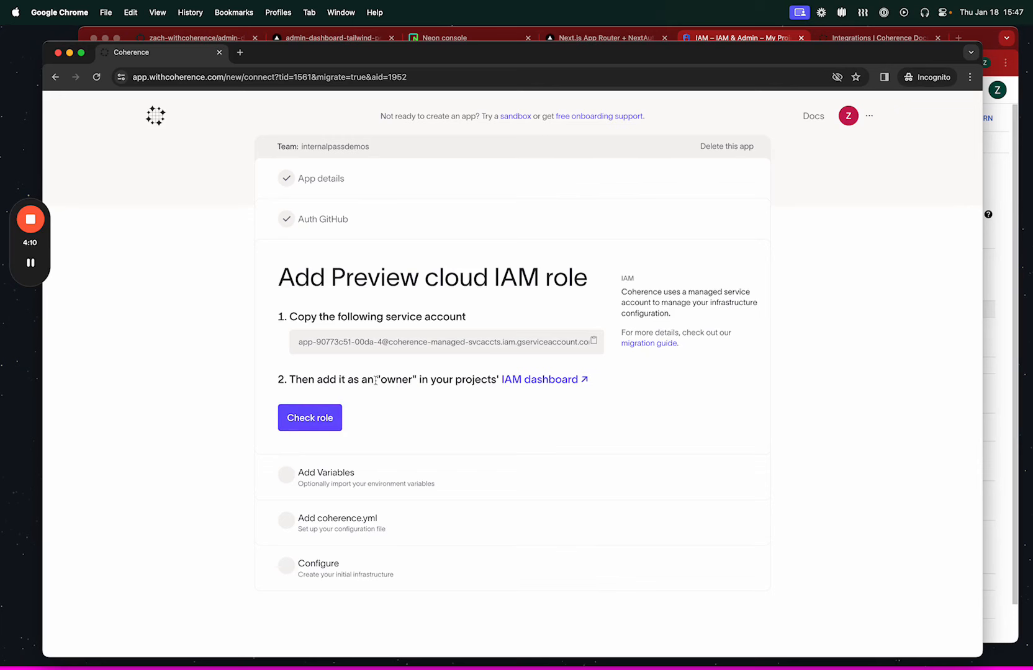
click(309, 420)
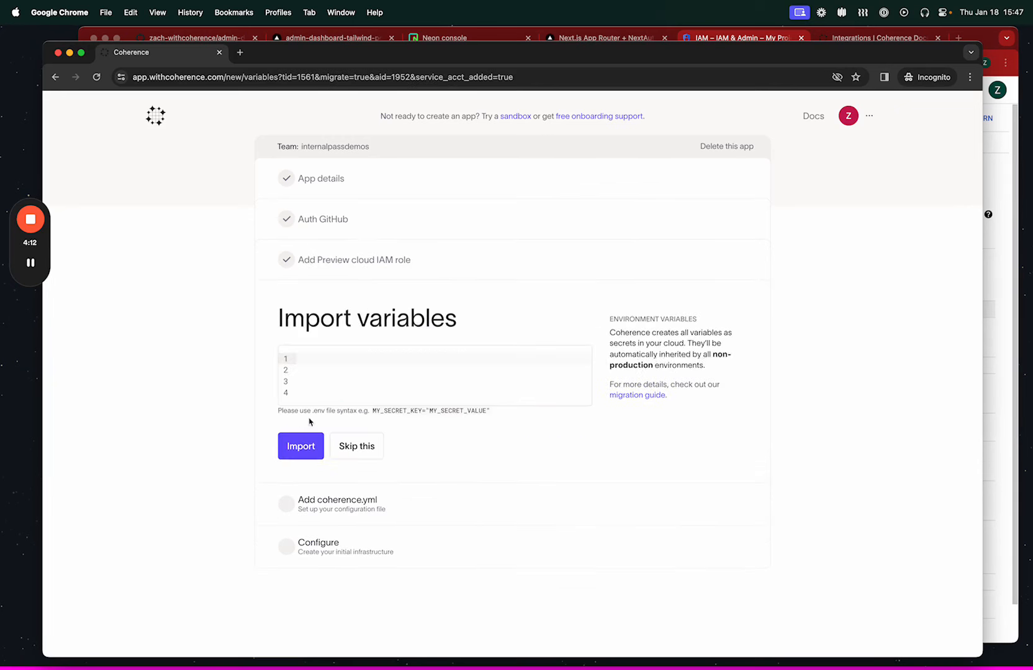
Switch to the Vercel project and open its environment variables settings at the list of existing variables.
click(329, 40)
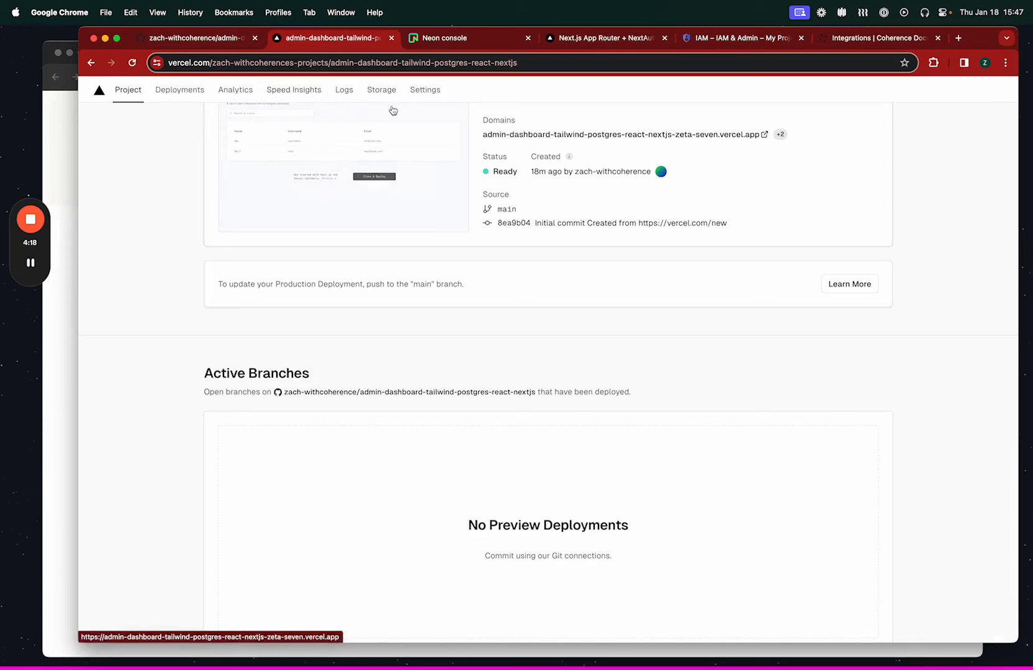
click(425, 90)
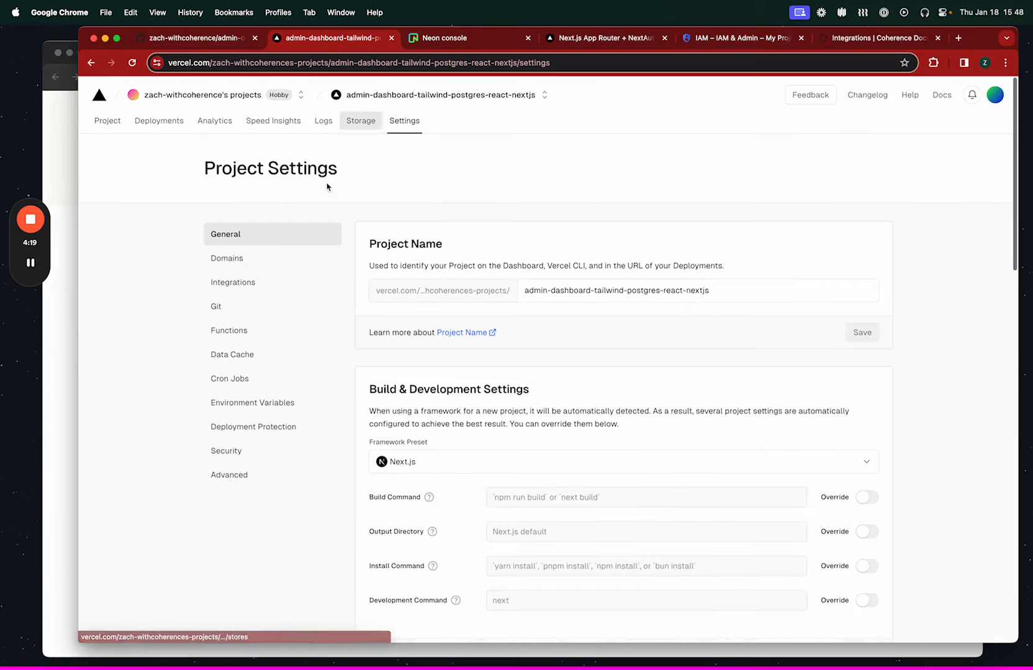
click(267, 403)
scroll(546, 433, down, 6)
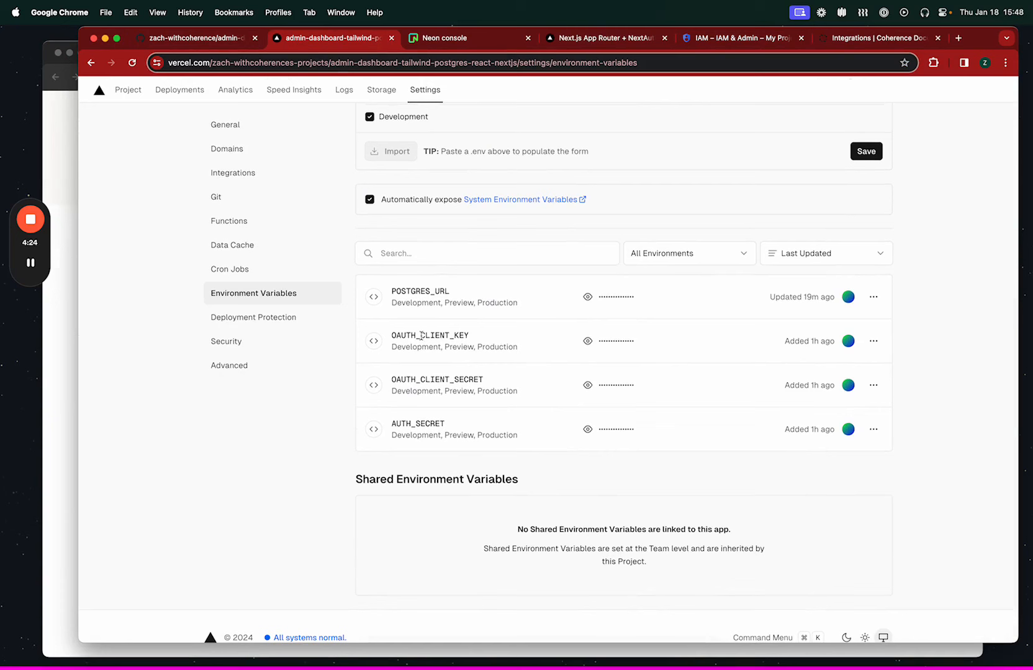
Copy OAUTH_CLIENT_KEY and its key value from Vercel into Coherence's variable import as the first name=value line.
click(587, 340)
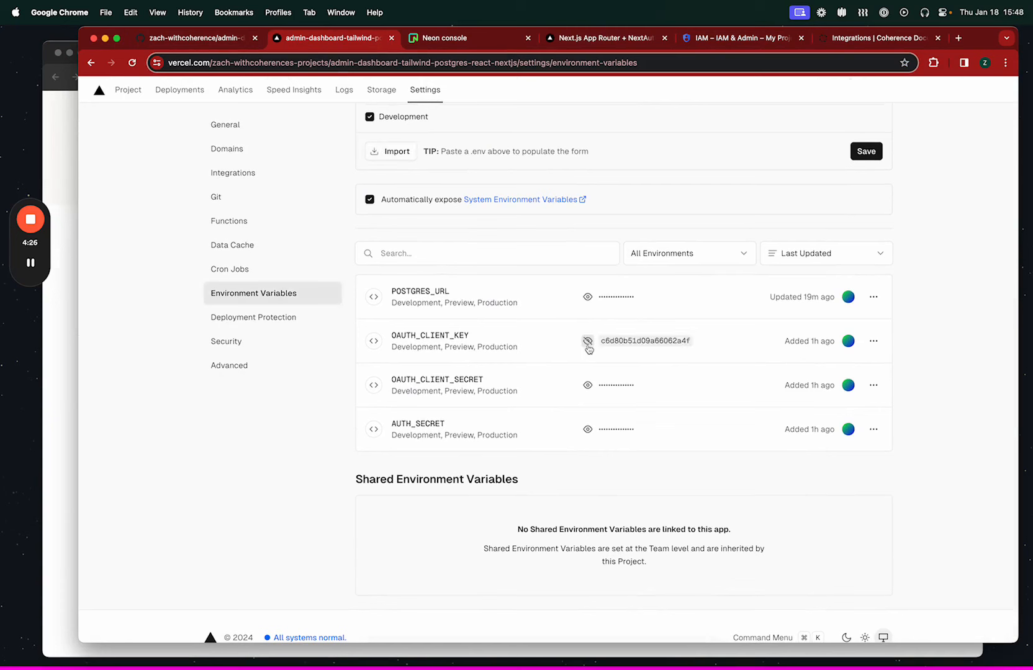
click(637, 341)
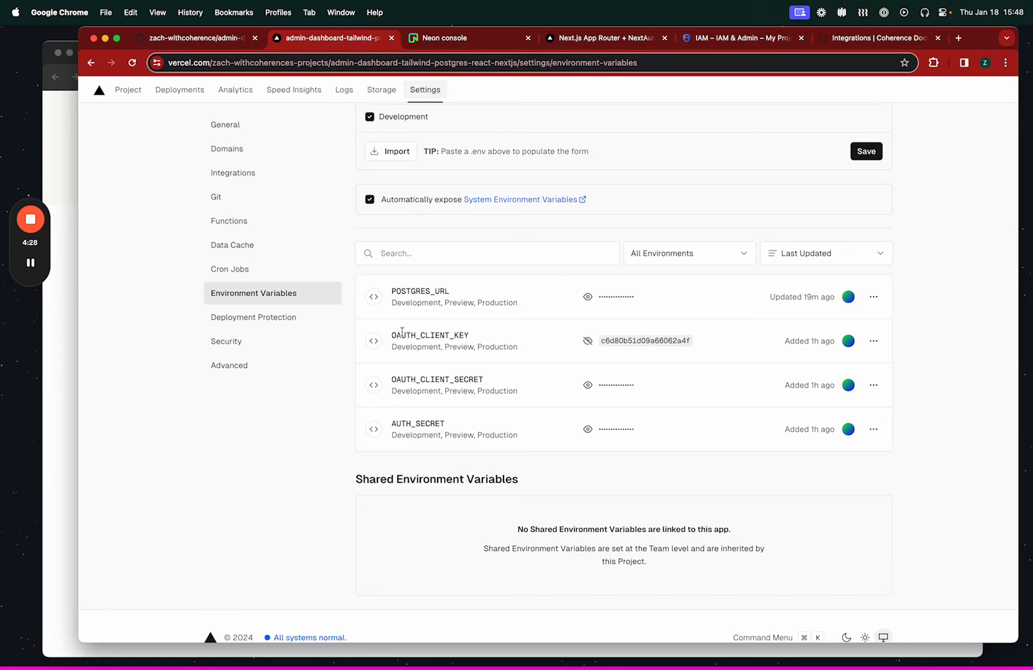
double_click(428, 336)
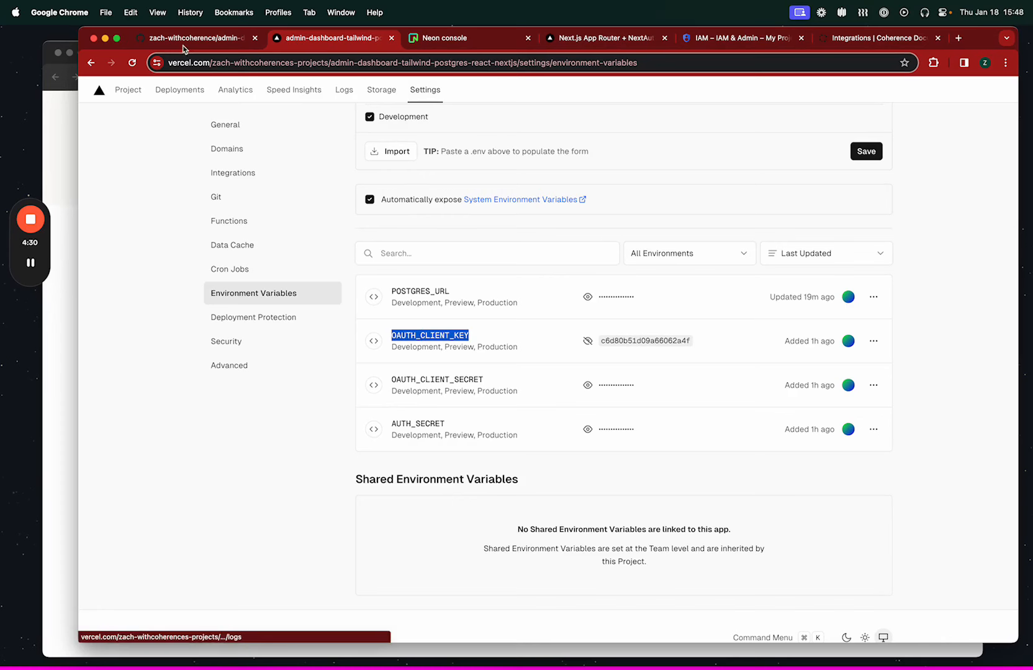
click(64, 224)
click(302, 357)
key(super+v)
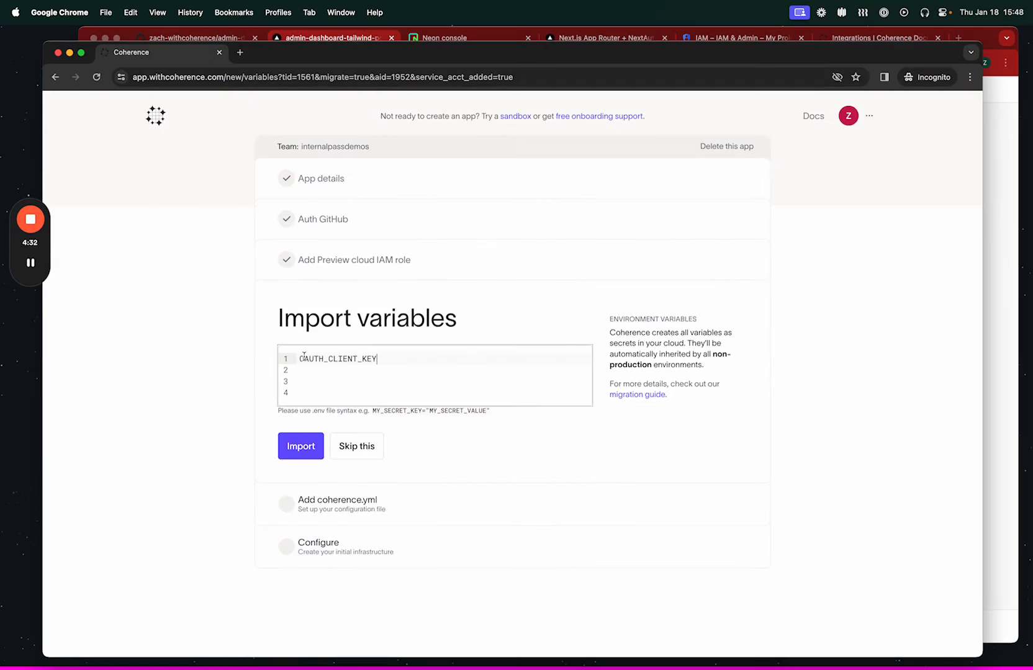
key(super+grave)
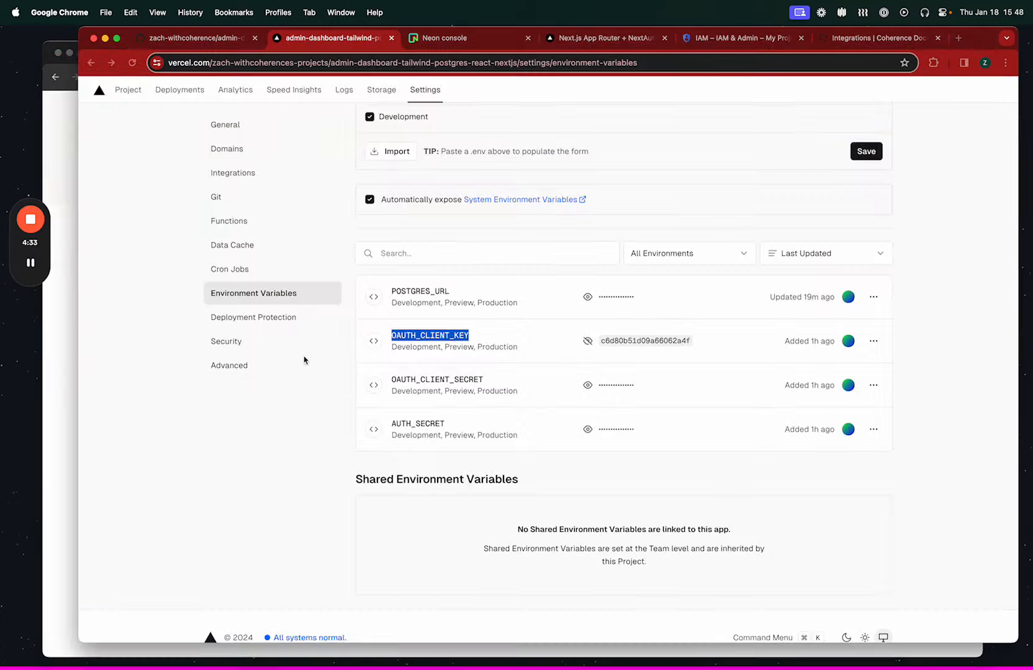
click(648, 341)
key(super+grave)
text(=)
key(super+v)
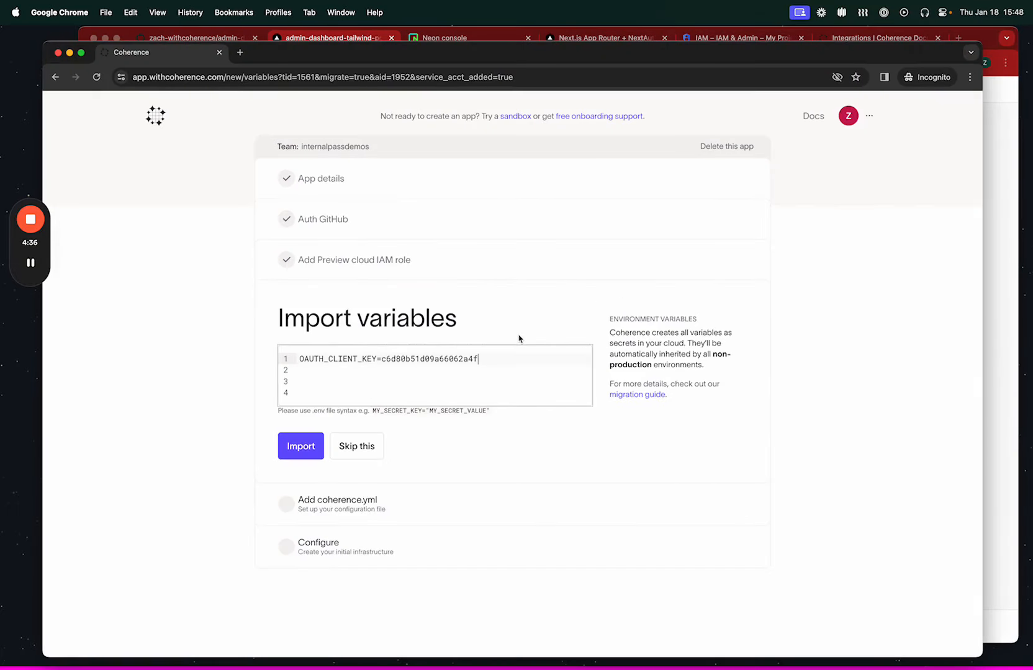
Copy OAUTH_CLIENT_SECRET and its secret value from Vercel into the second line of Coherence's variable import.
key(super+grave)
double_click(434, 380)
key(super+c)
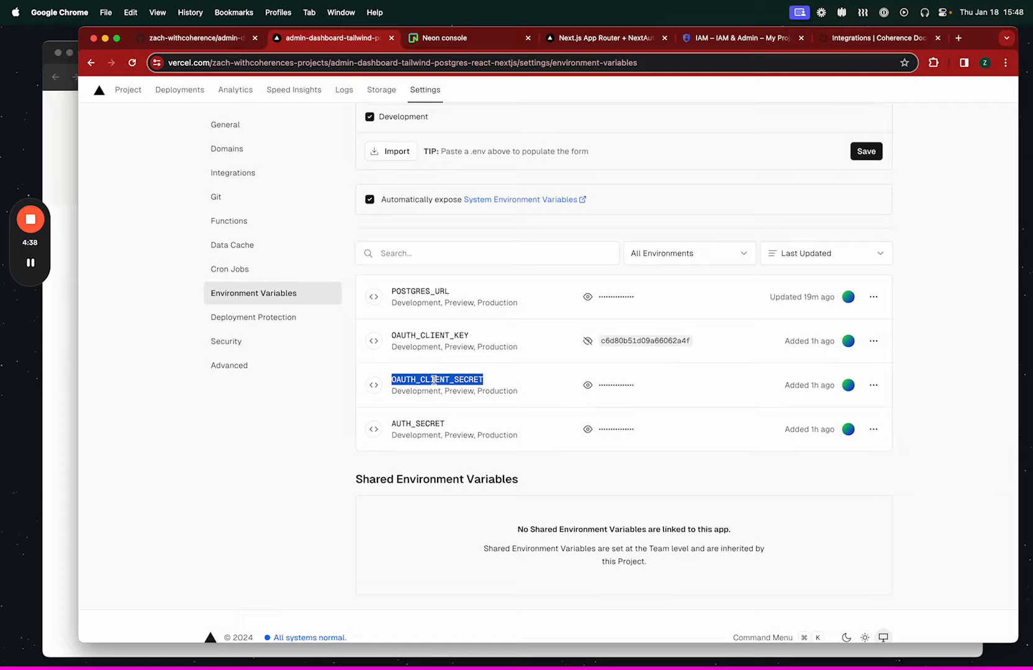
key(super+grave)
key(super+v)
text(=)
key(super+grave)
click(581, 389)
click(587, 385)
click(635, 387)
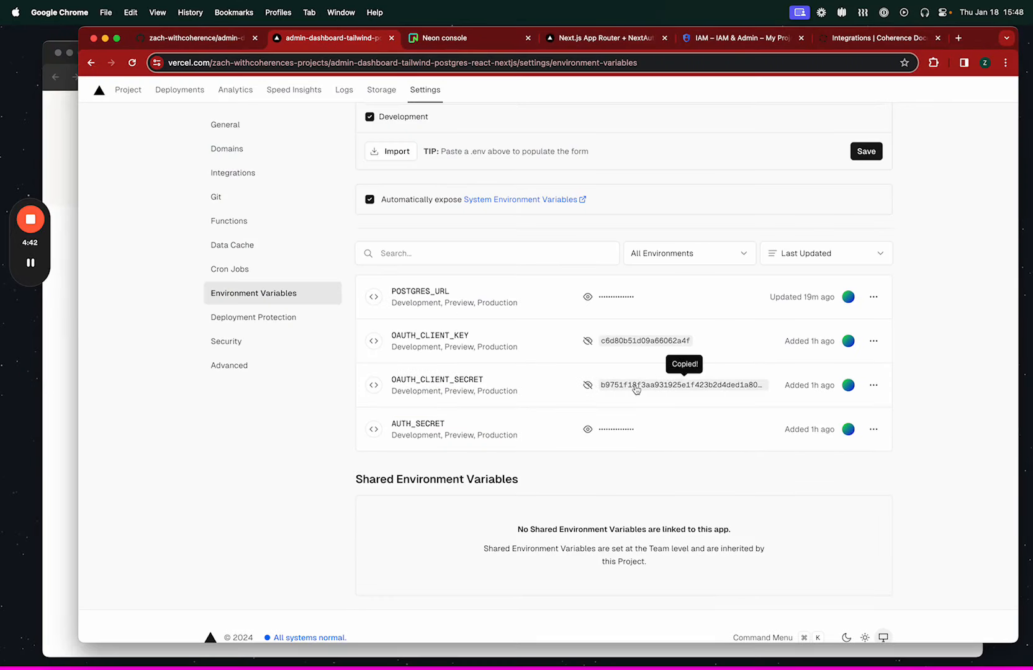
key(super+grave)
key(super+v)
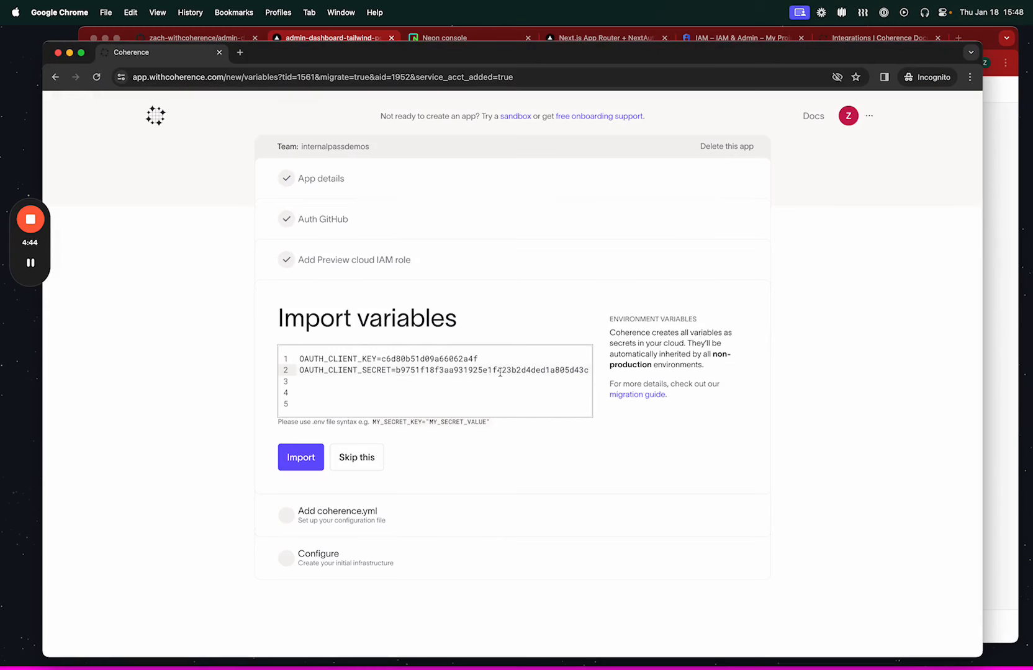
key(Tab)
key(shift+Tab)
Add AUTH_SECRET with its secret value copied from Vercel as the third line of Coherence's variable import.
key(Return)
key(super+grave)
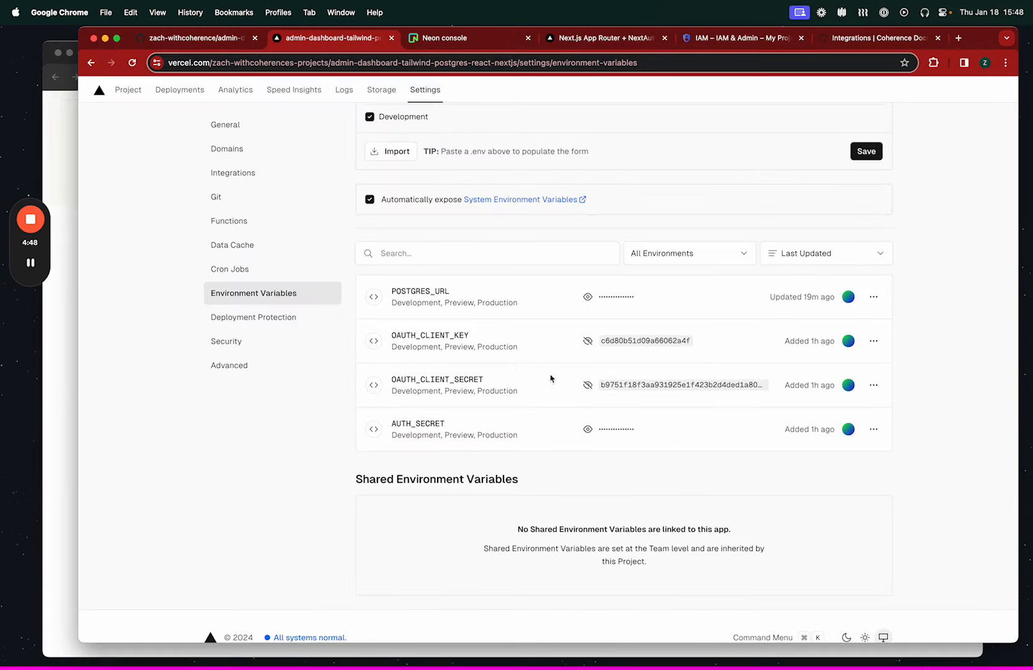
double_click(430, 422)
key(super+c)
key(super+grave)
key(super+v)
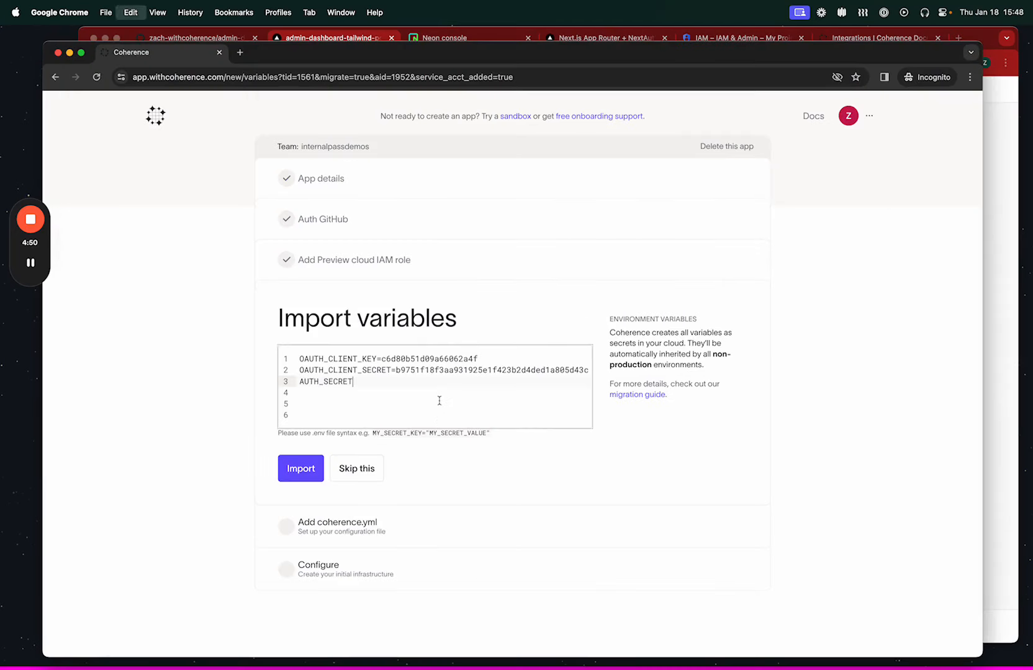
text(=)
key(super+grave)
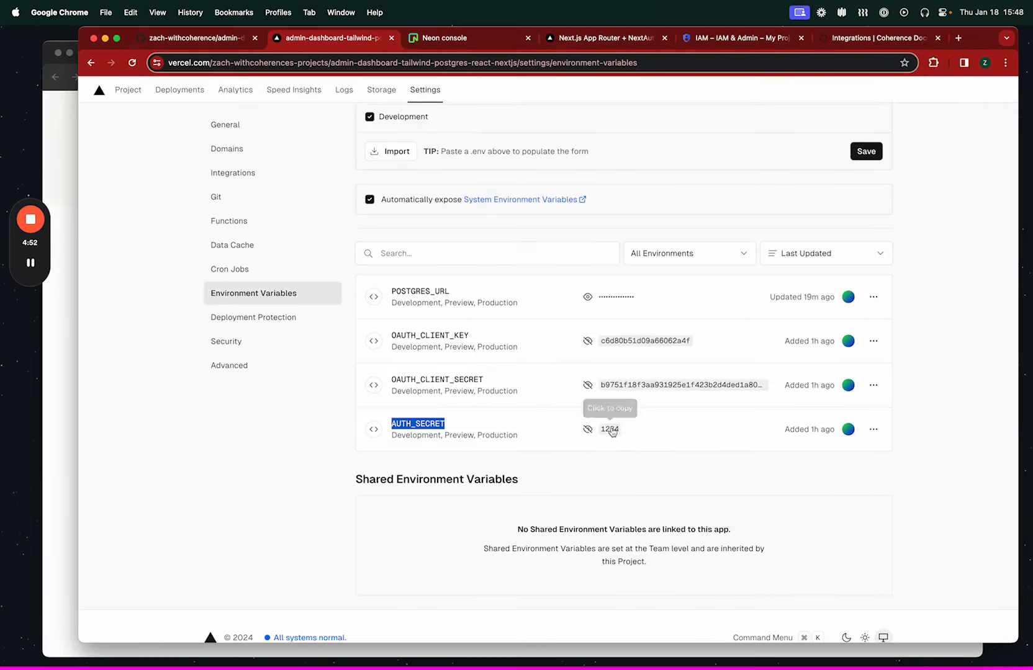
click(614, 431)
key(super+grave)
key(super+v)
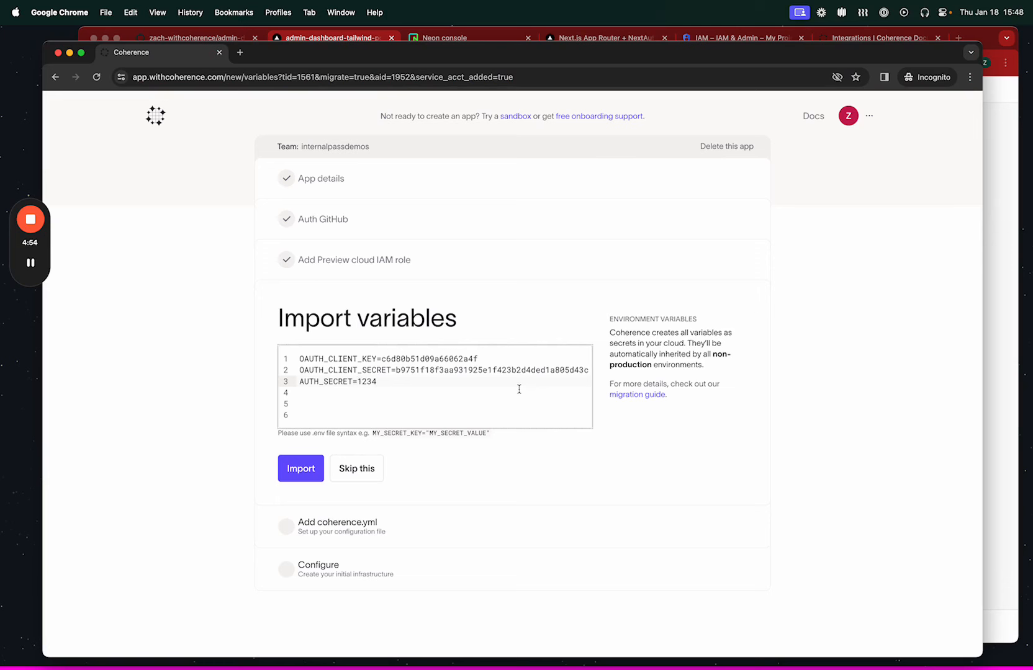
Add POSTGRES_URL with its connection string copied from Vercel as the fourth line of Coherence's variable import, and import all the variables.
key(Return)
key(super+grave)
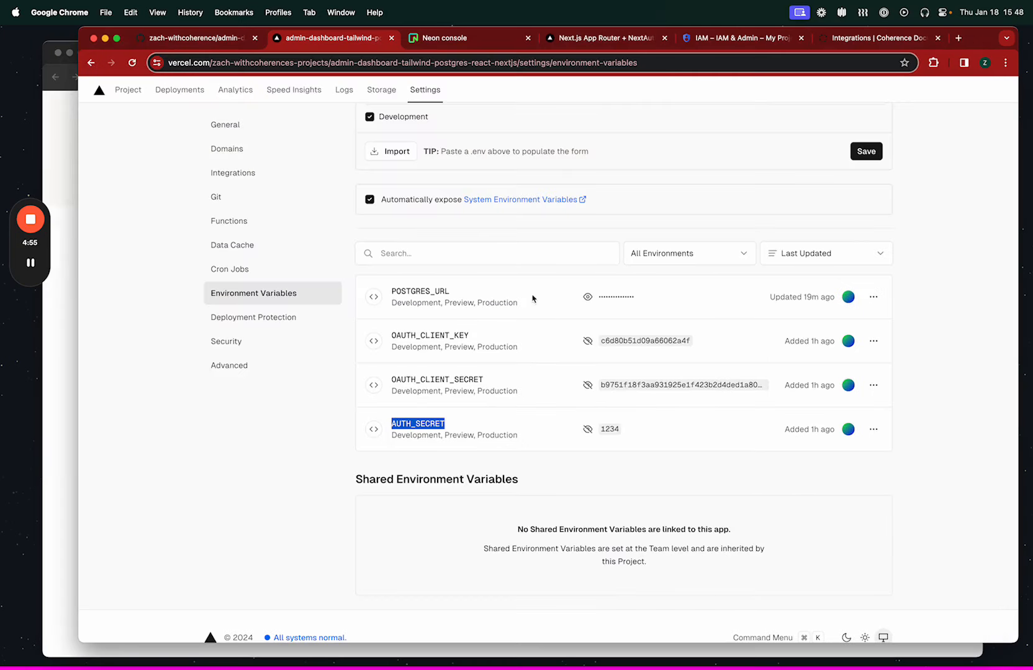
double_click(437, 289)
key(super+c)
key(super+grave)
key(super+v)
text(=)
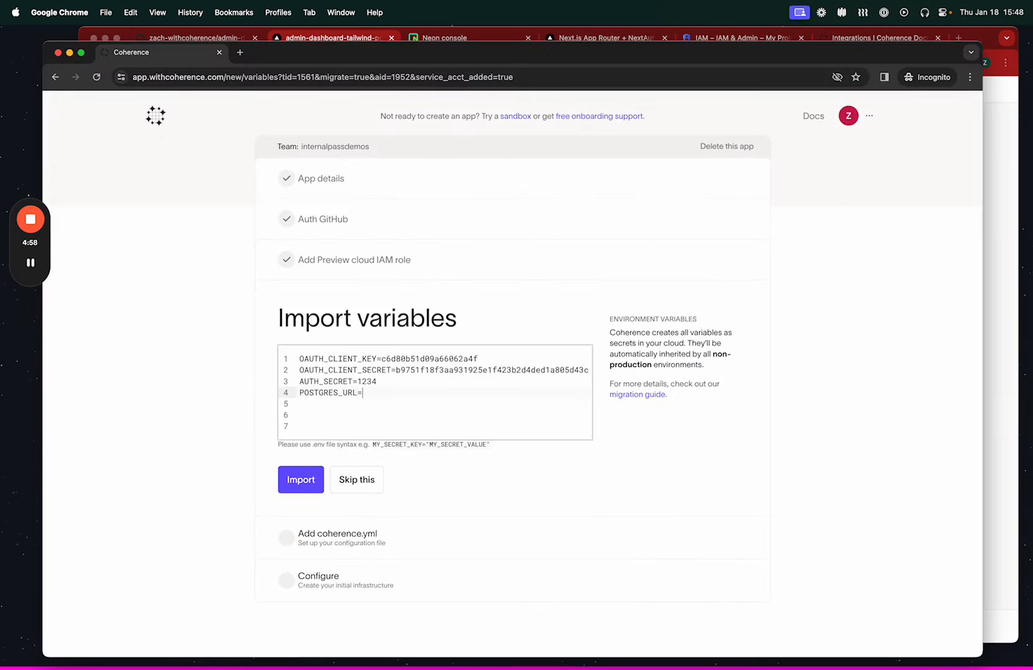
key(super+grave)
click(587, 297)
click(634, 303)
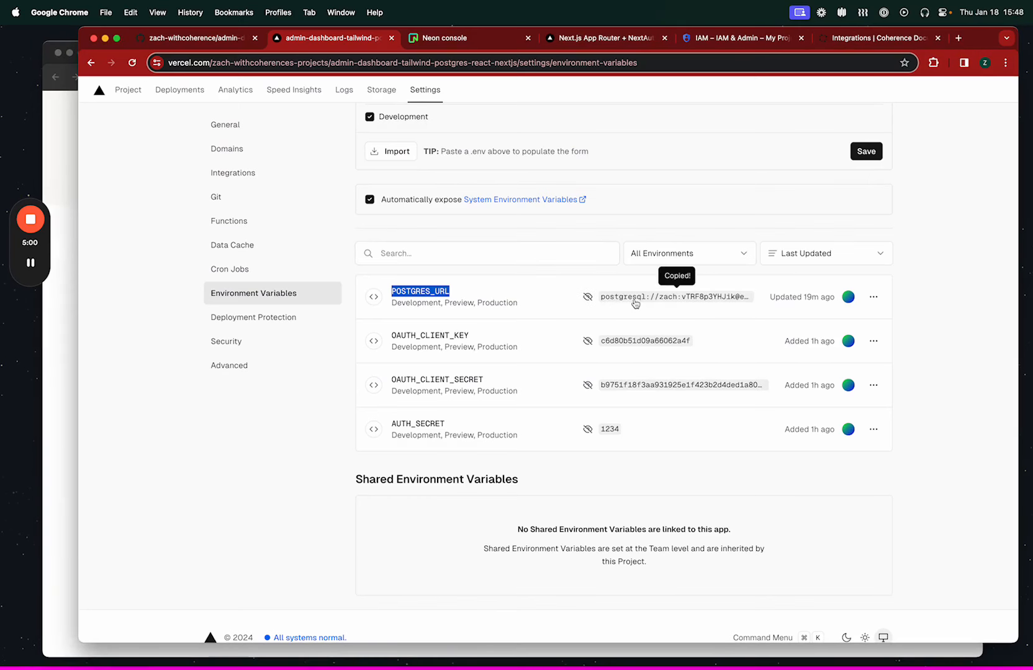
key(super+grave)
key(super+v)
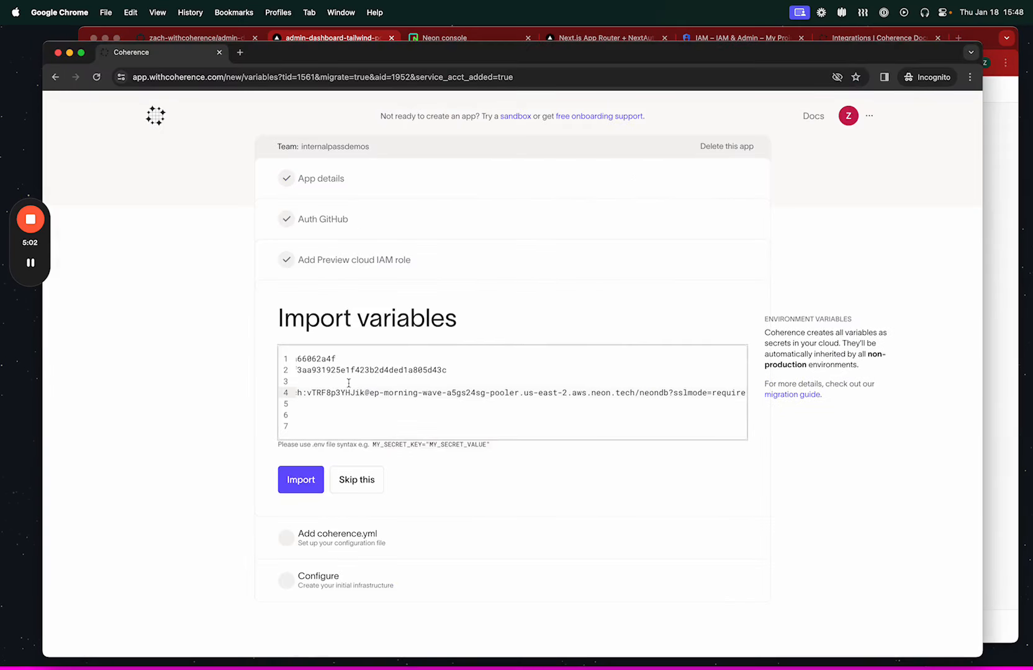
click(304, 485)
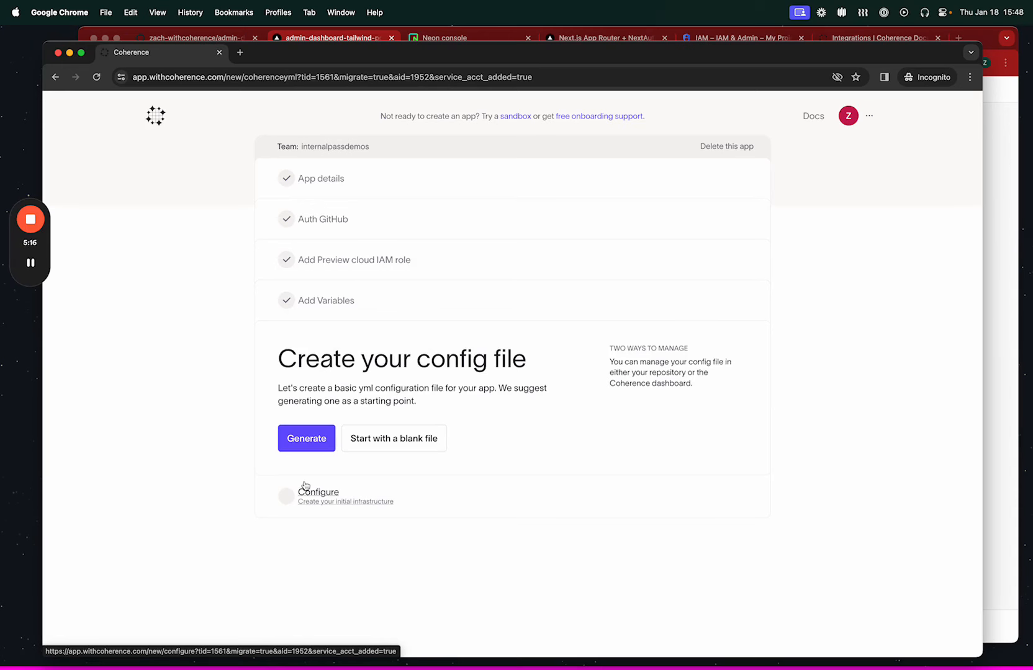
key(super+grave)
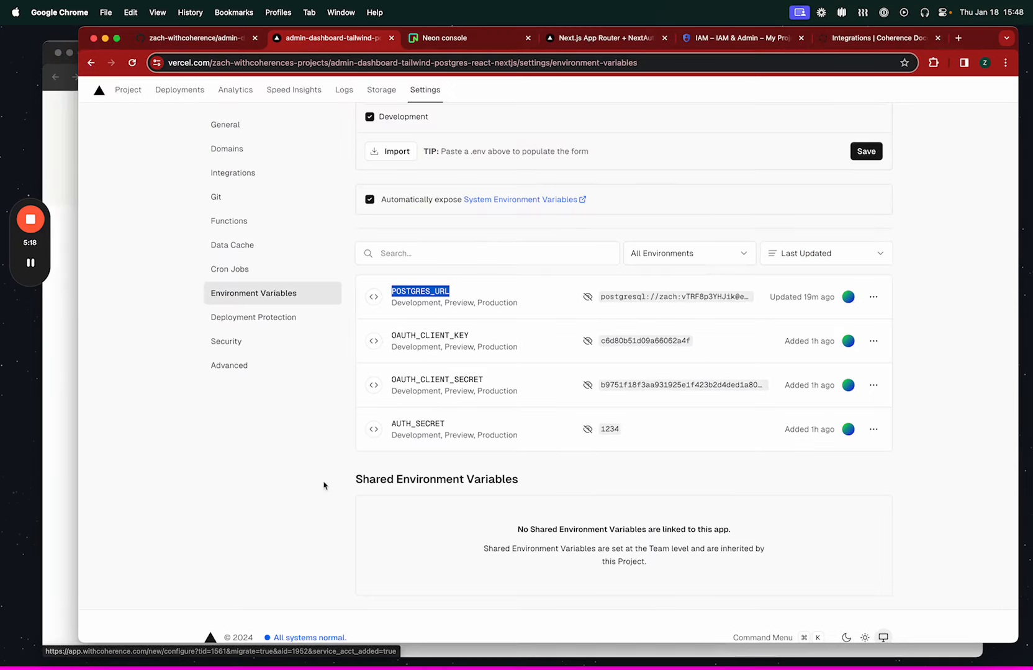
click(328, 498)
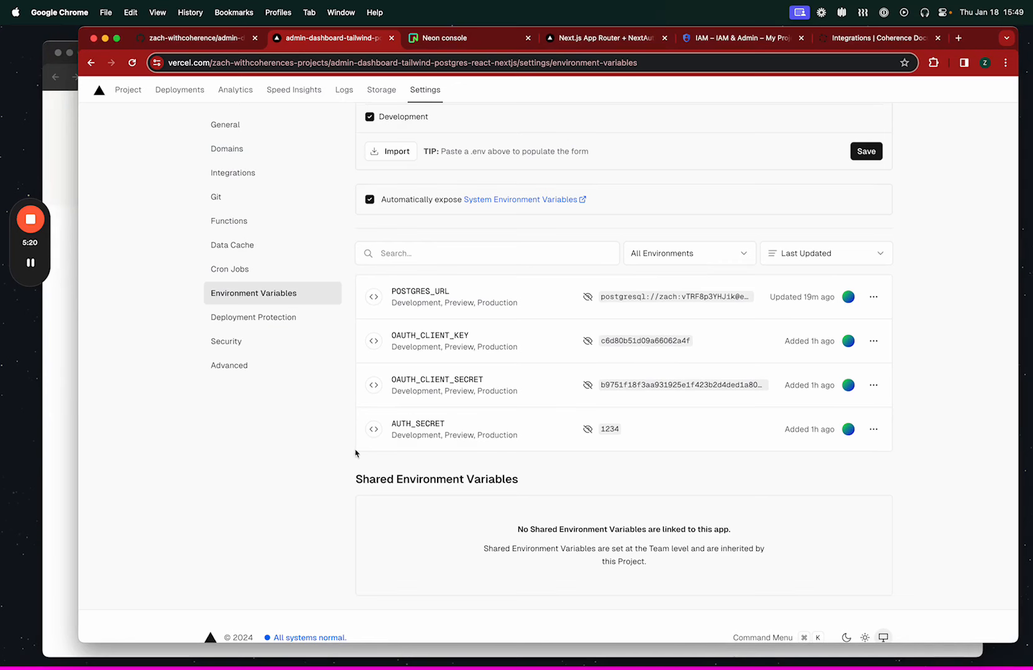
key(super+grave)
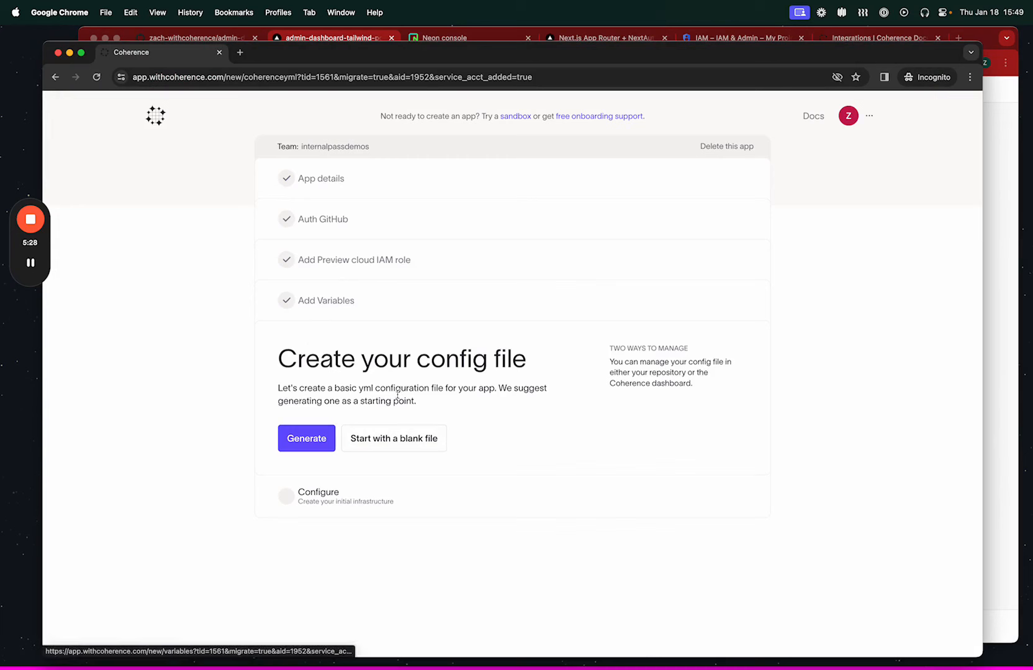
Generate a basic yml configuration file for the app as a starting point.
click(294, 438)
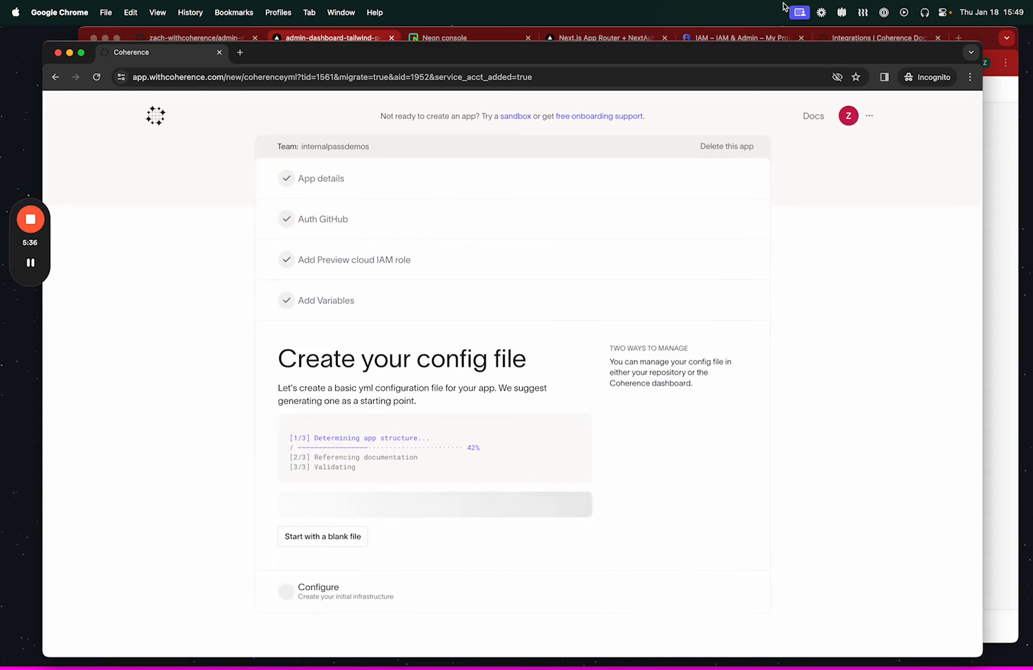
View the Popular Frameworks page in the Coherence documentation and return to the config file generation.
click(878, 37)
scroll(255, 222, up, 10)
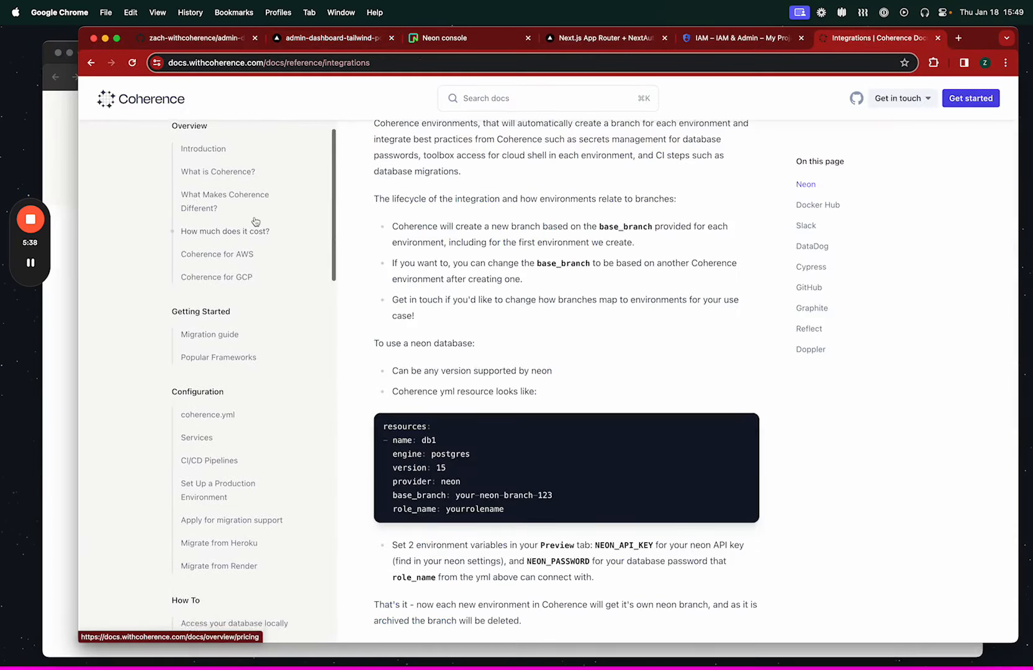
scroll(254, 221, down, 3)
click(222, 301)
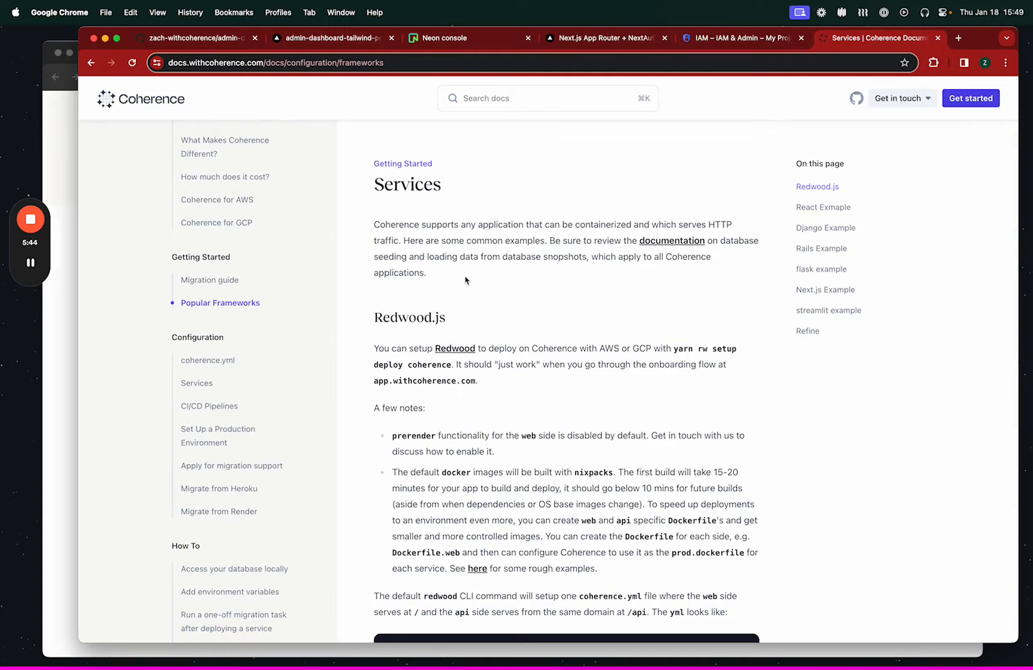
key(super+grave)
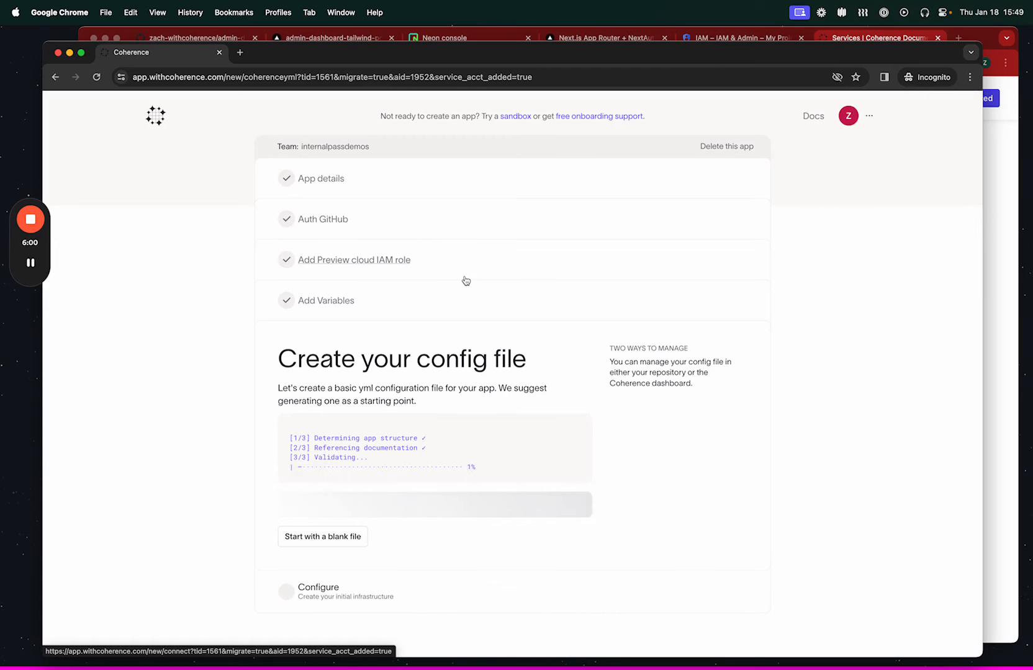
key(super+grave)
key(super+grave)
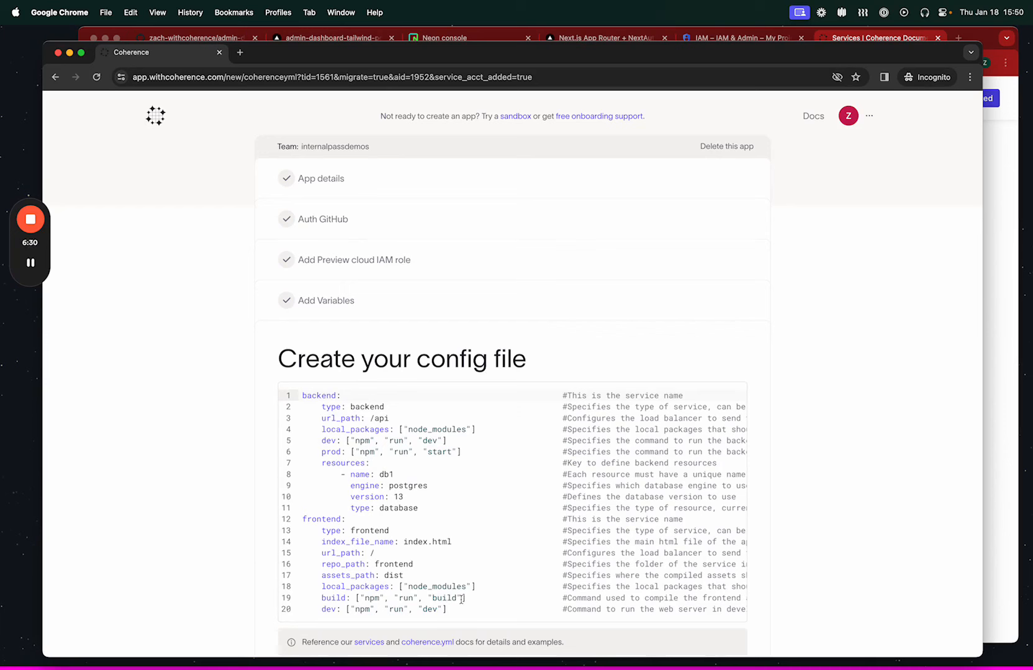
Delete the whole frontend service block and its leftover empty line from the generated config file.
click(304, 520)
click(479, 611)
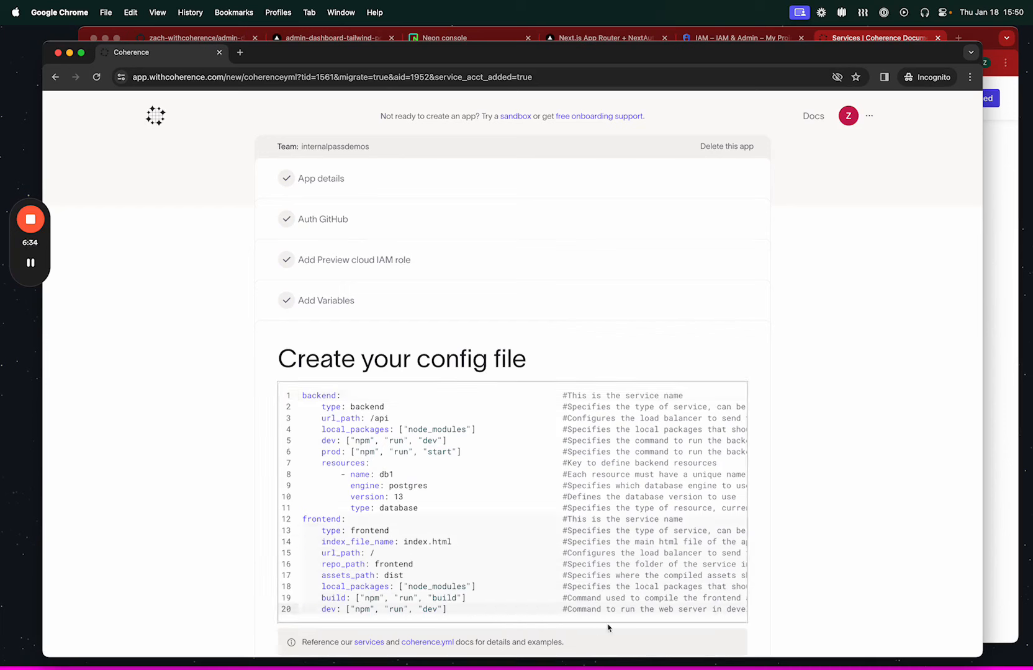
key(BackSpace)
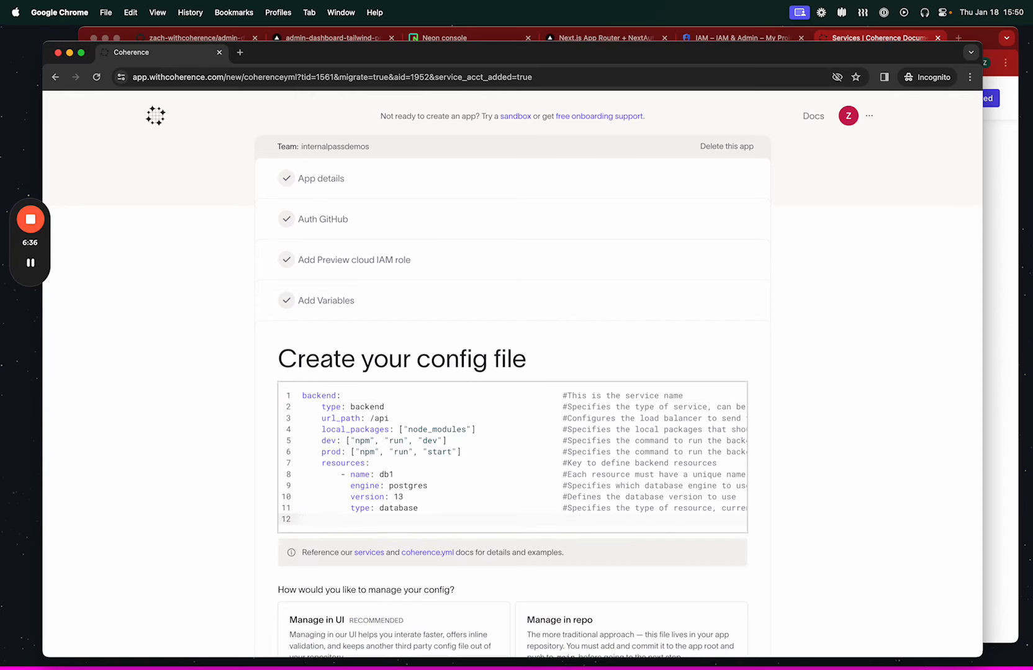
key(BackSpace)
Remove the resources block defining the db1 Postgres database from the backend service in the config file.
scroll(584, 477, right, 5)
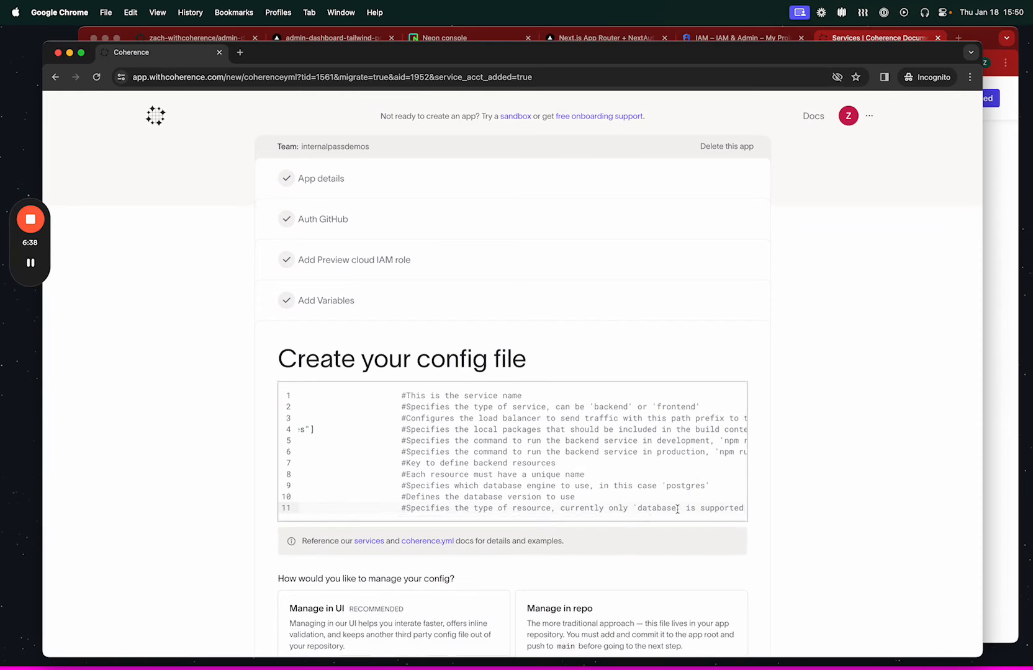
scroll(584, 478, left, 5)
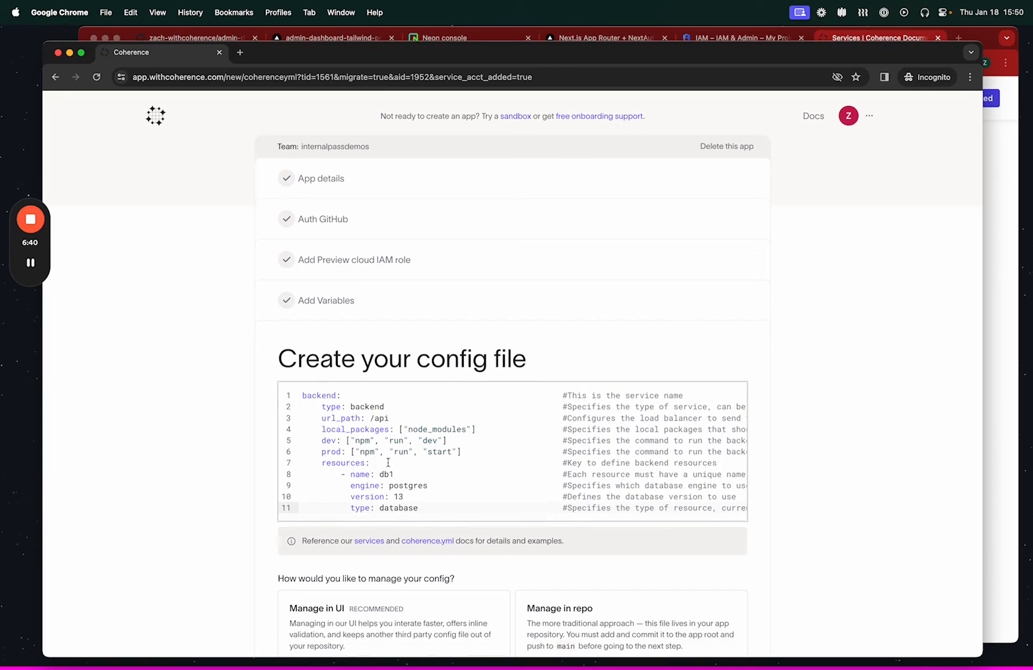
drag(321, 463, 423, 515)
key(super+z)
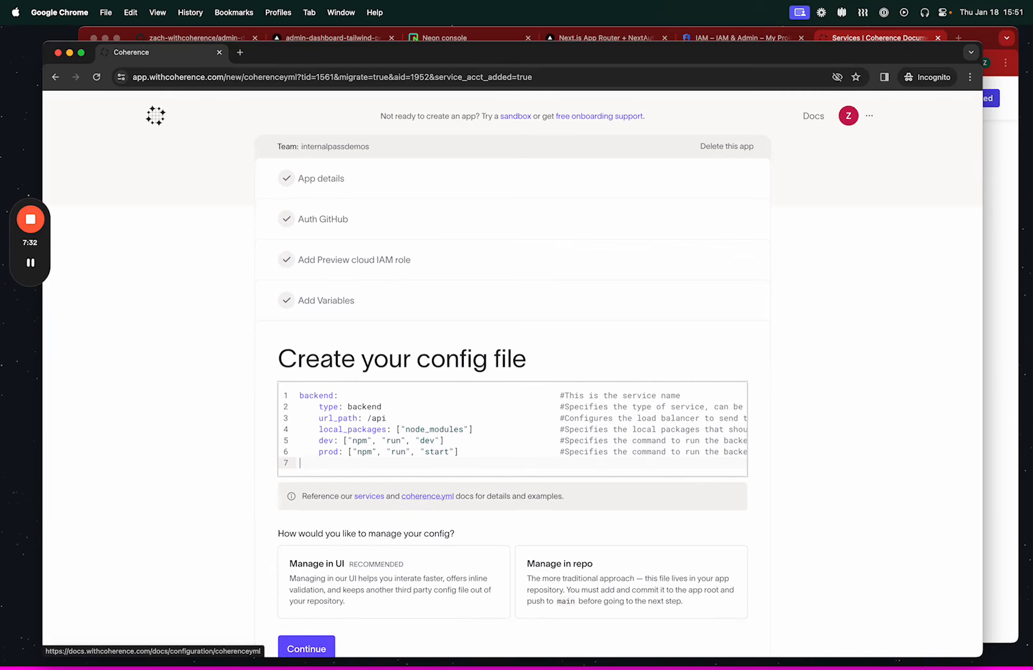
key(BackSpace)
scroll(423, 430, left, 5)
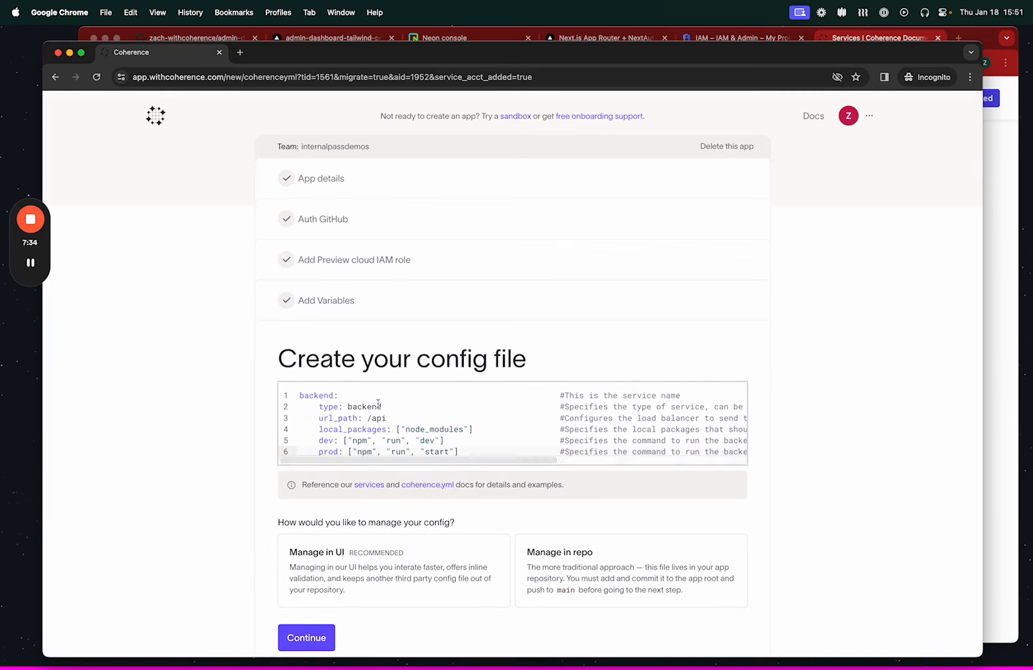
Set the backend service's url_path to / and submit the config file with the Manage in UI option.
key(Up)
key(Up)
key(Up)
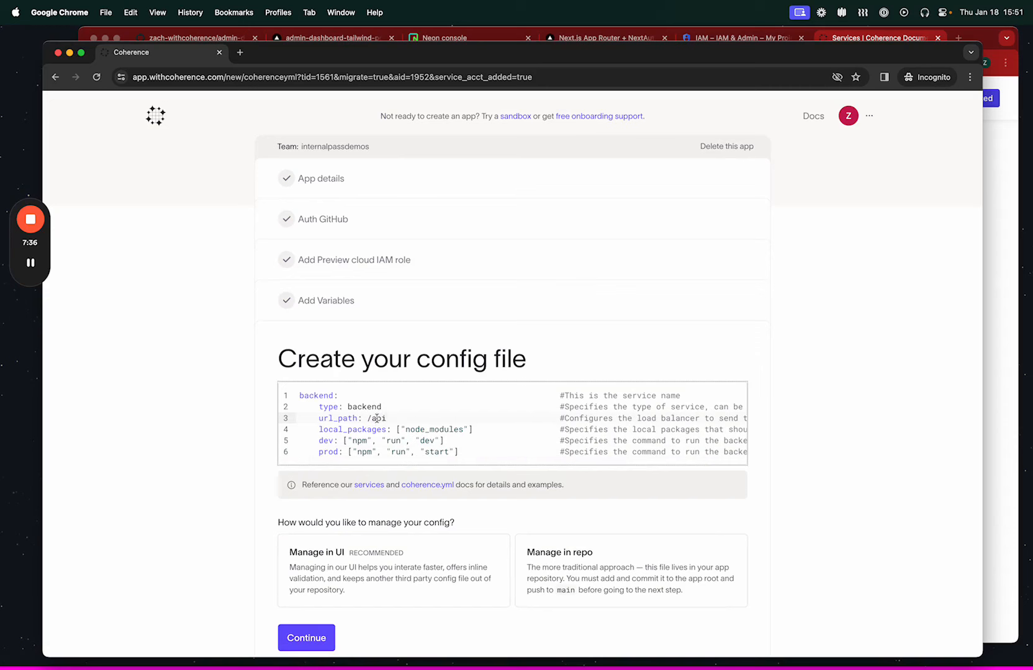
key(BackSpace)
key(BackSpace)
key(BackSpace)
key(BackSpace)
text(/)
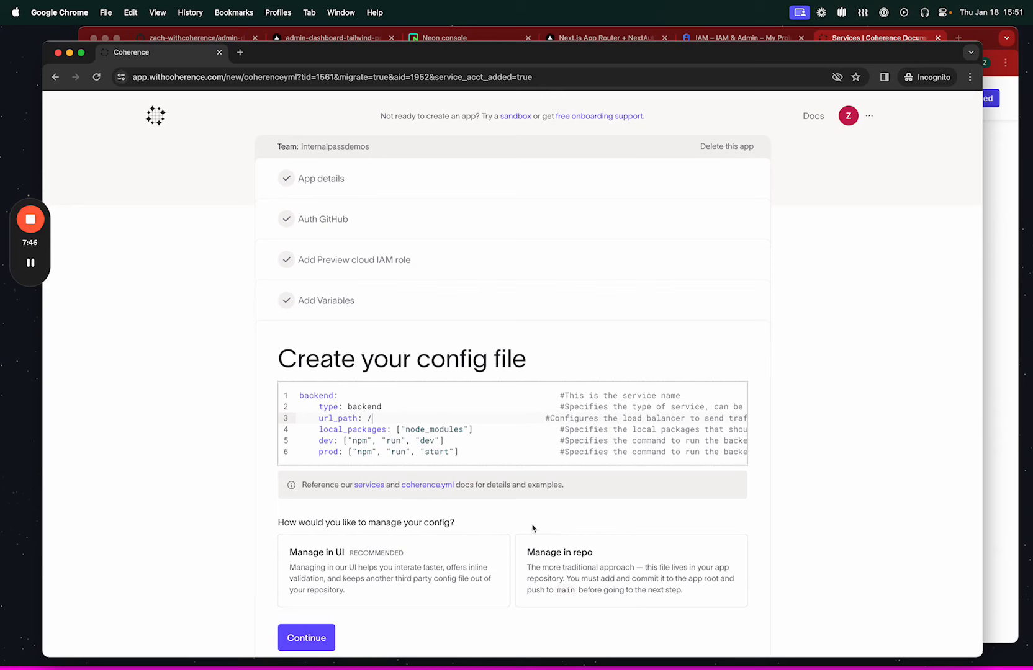
click(367, 572)
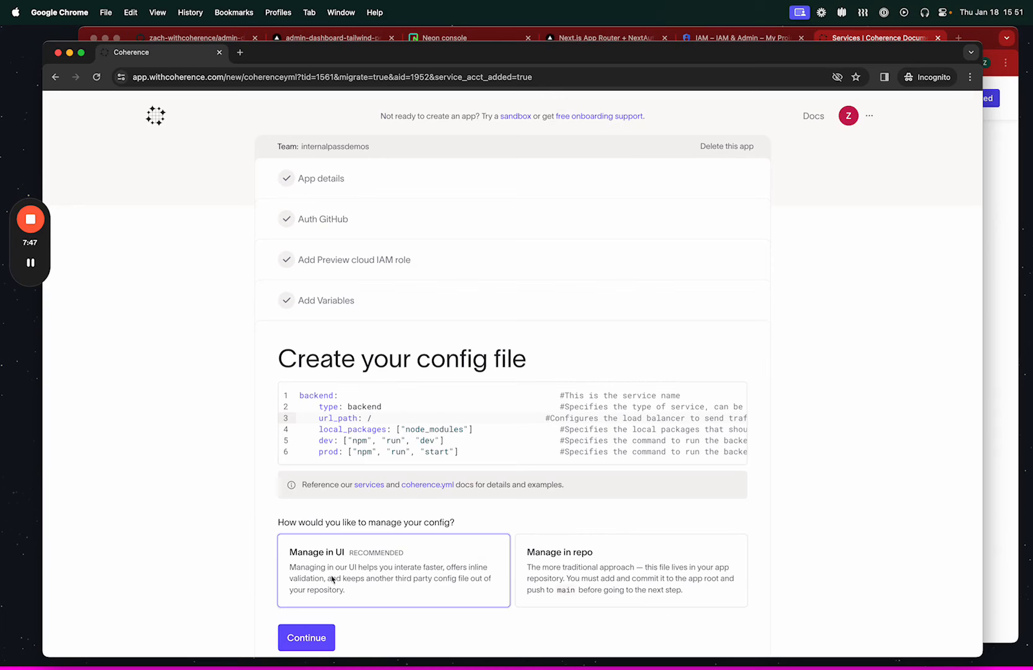
click(306, 638)
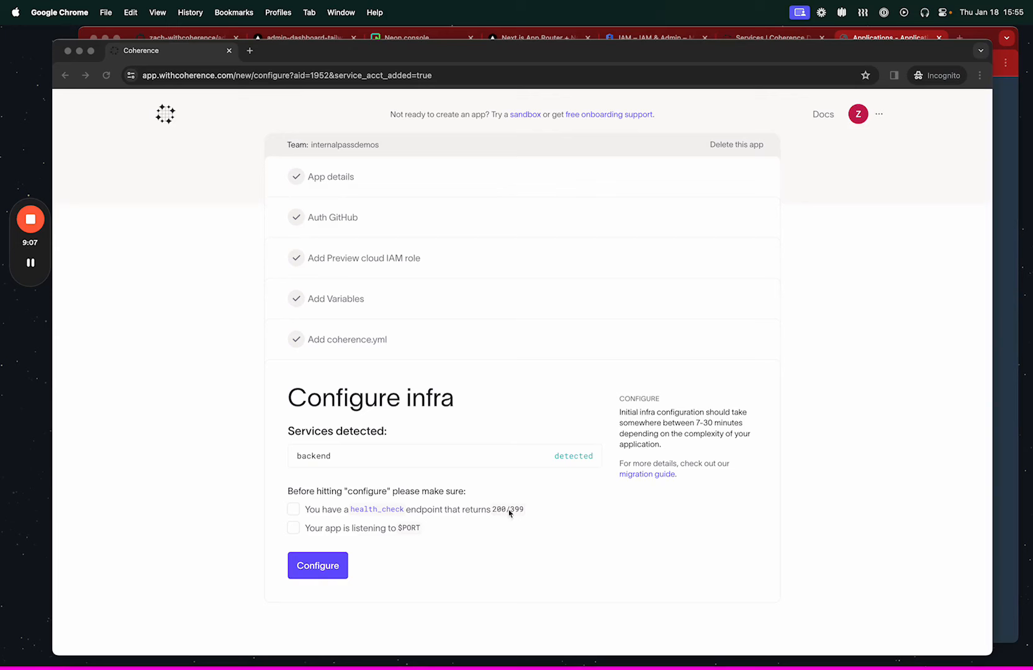
Confirm the health_check endpoint and $PORT requirements, and start configuring the infrastructure, agreeing to provision the cloud resources.
click(294, 511)
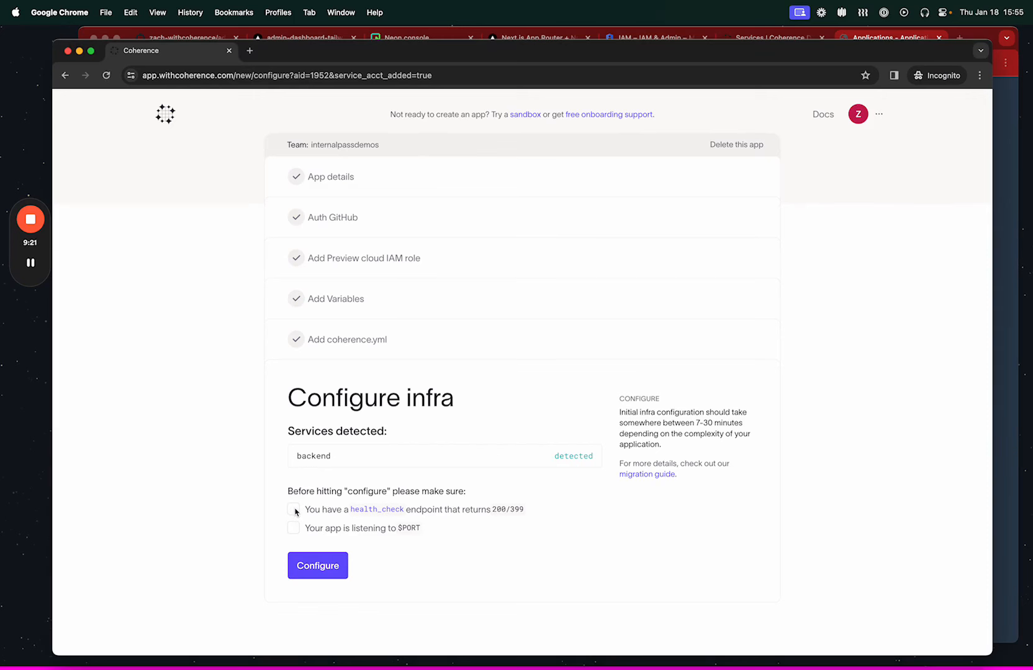
click(295, 513)
click(295, 531)
click(333, 572)
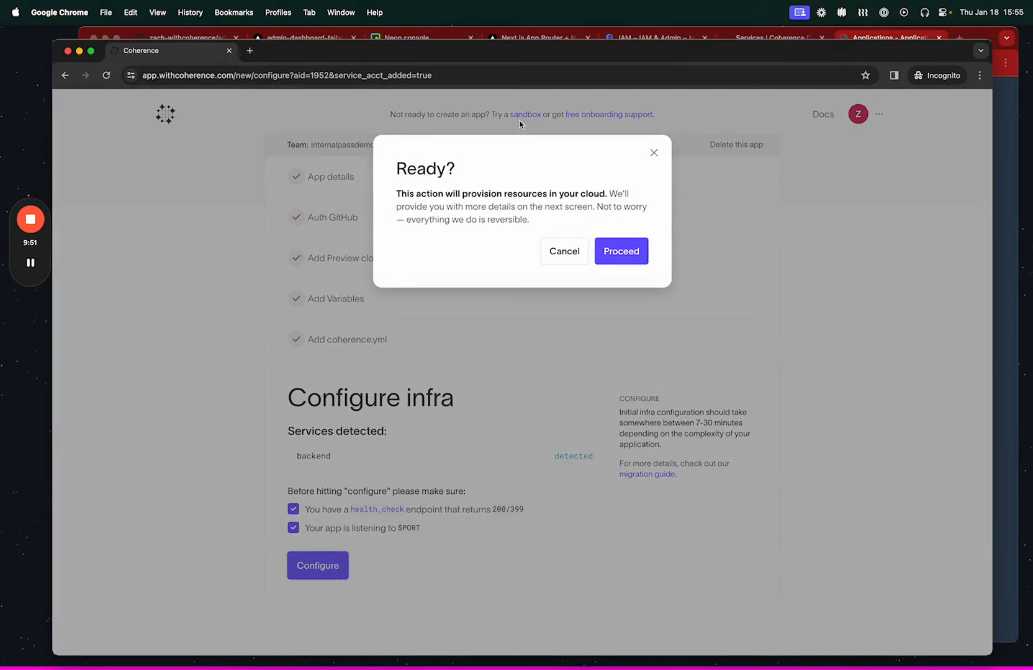
click(626, 254)
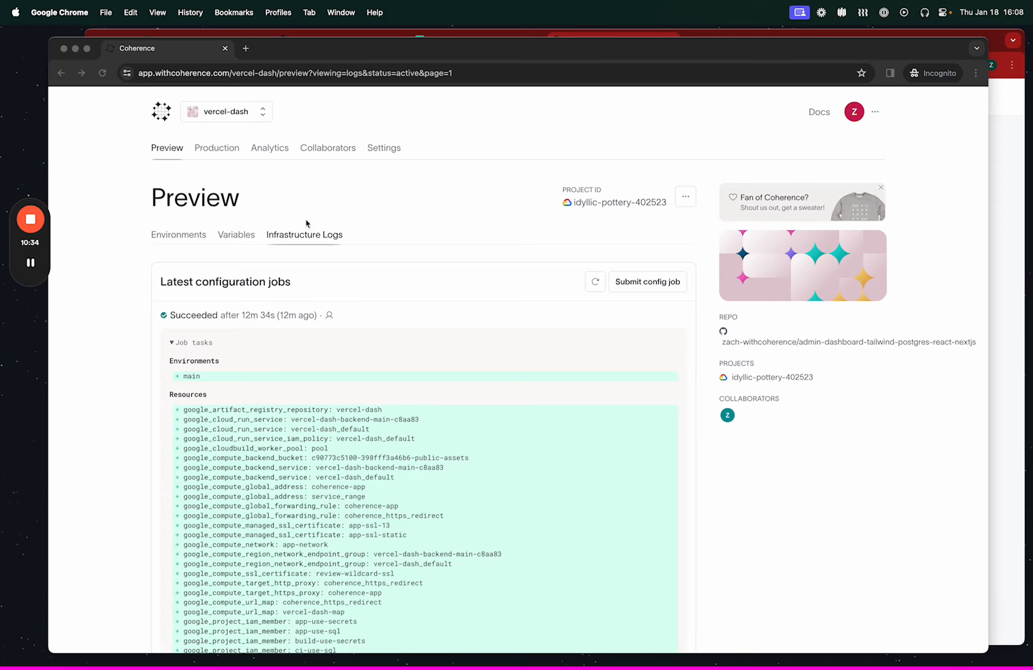
Review the latest configuration job's resources in vercel-dash's Preview infrastructure logs, and view the Preview variables.
click(440, 56)
drag(439, 56, 446, 55)
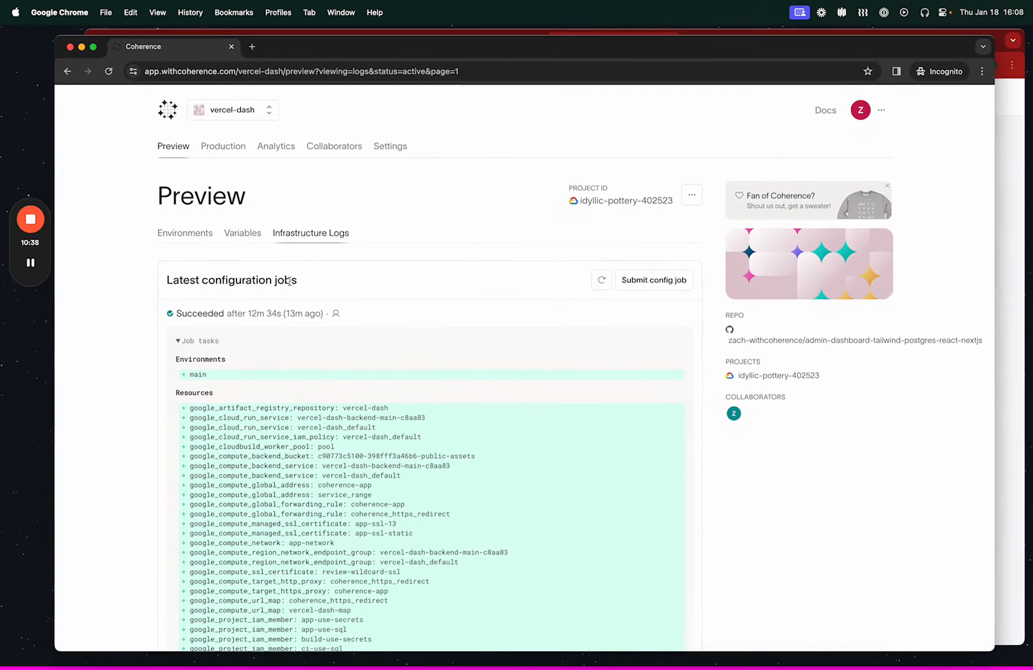
scroll(226, 387, down, 10)
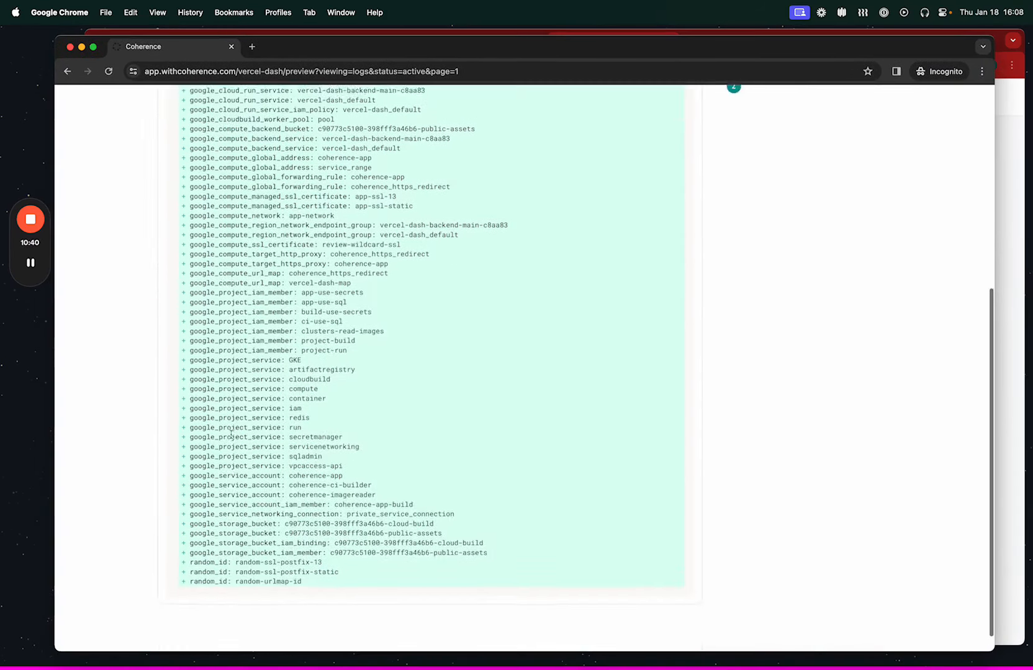
scroll(231, 292, up, 5)
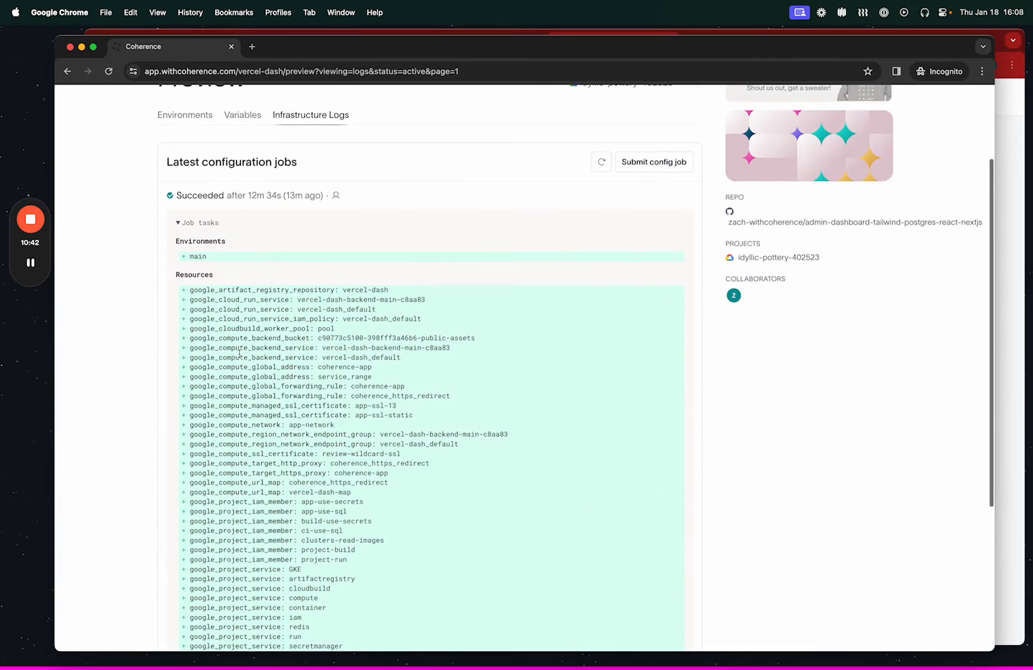
scroll(230, 282, up, 2)
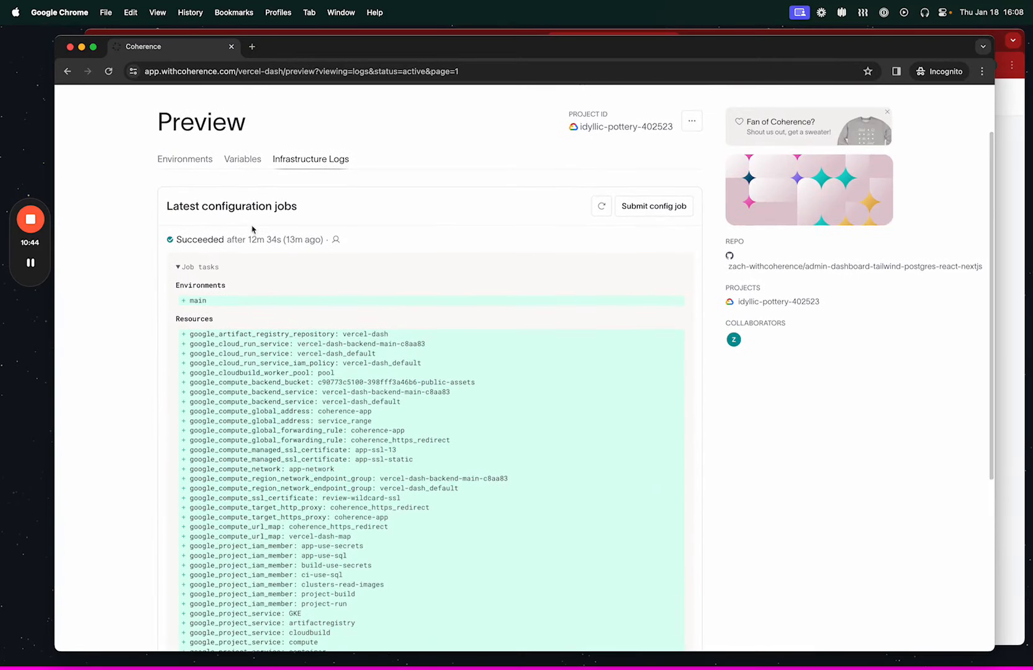
scroll(277, 292, up, 3)
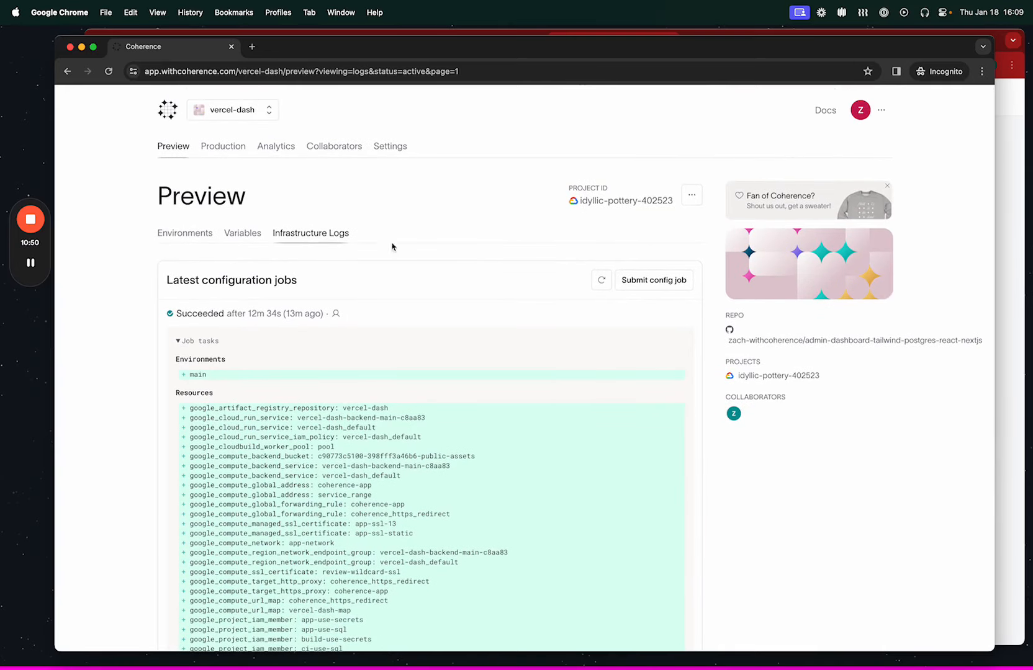
click(239, 234)
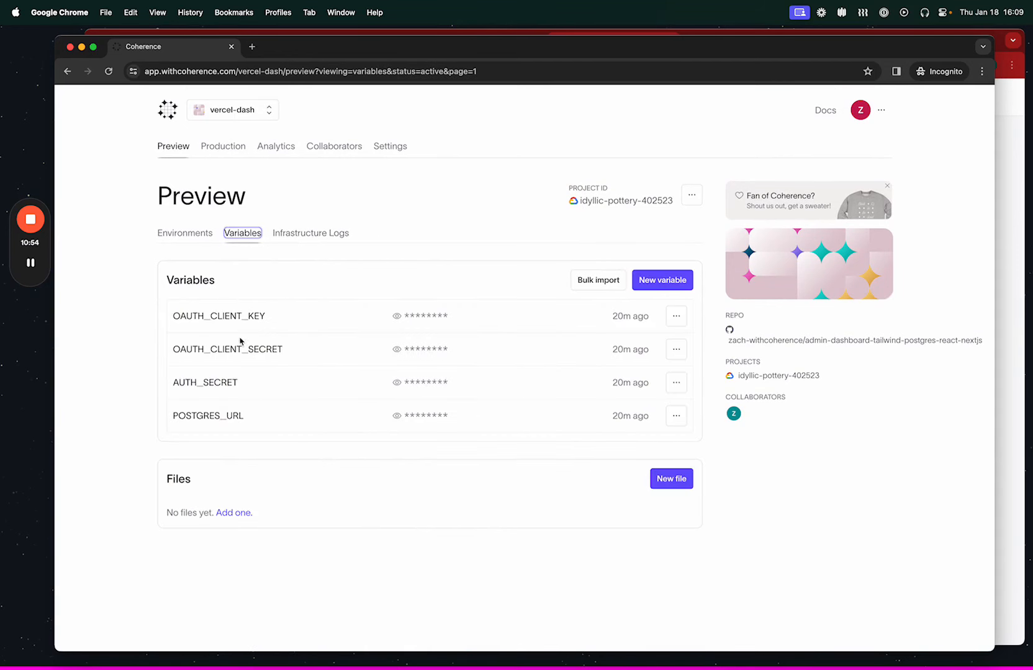
Open the main integration branch from the Preview environments and submit a new build.
click(173, 233)
click(192, 310)
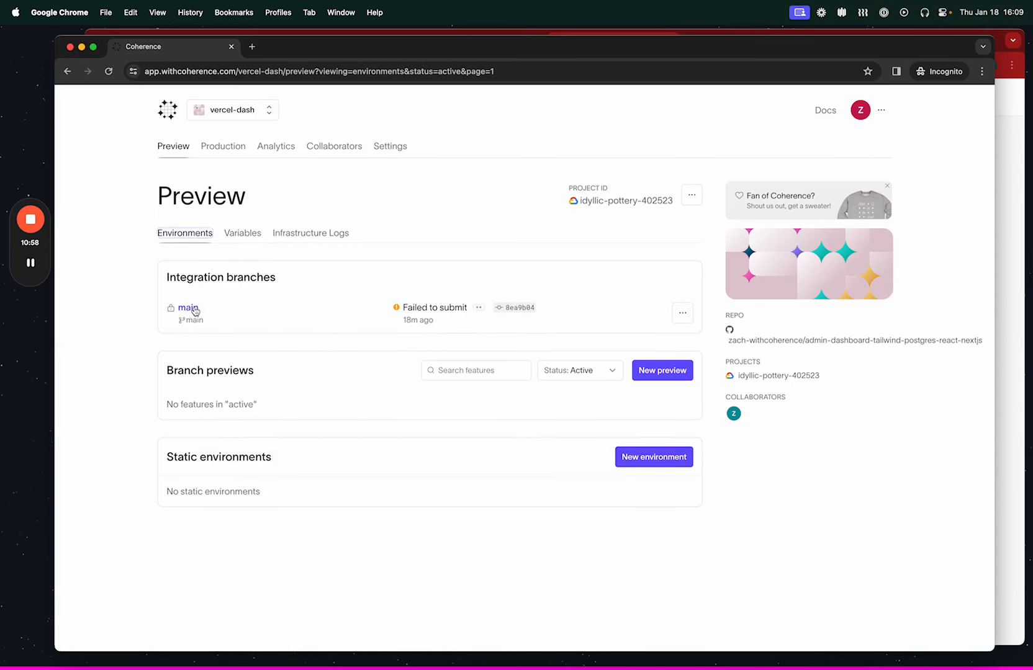
click(676, 347)
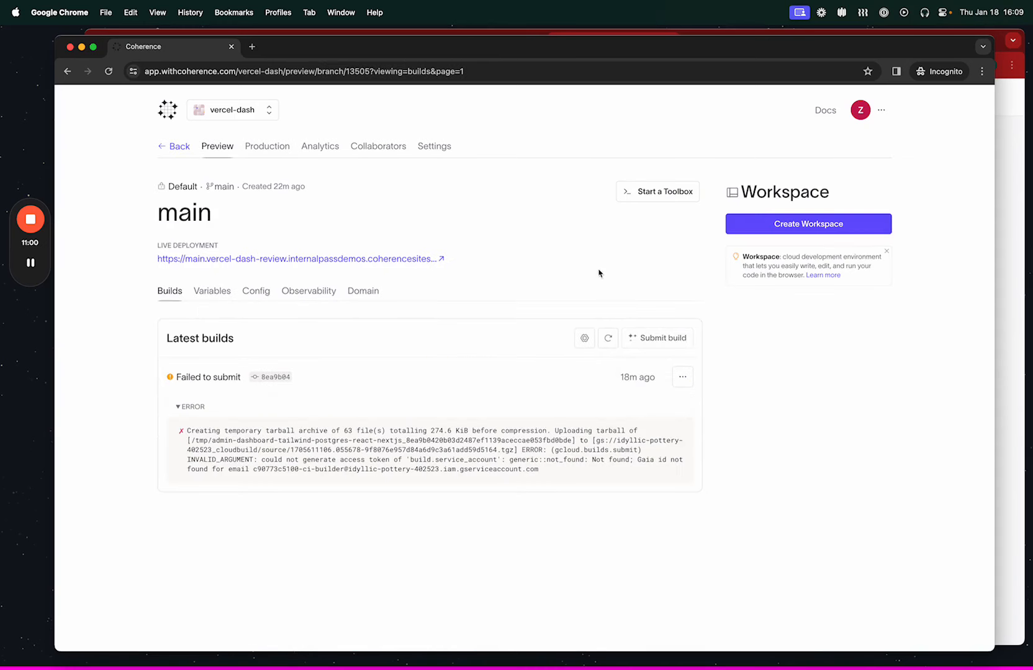
Switch to the Vercel project, view its Deployments, and inspect the Create Deployment dialog before cancelling it.
key(super+grave)
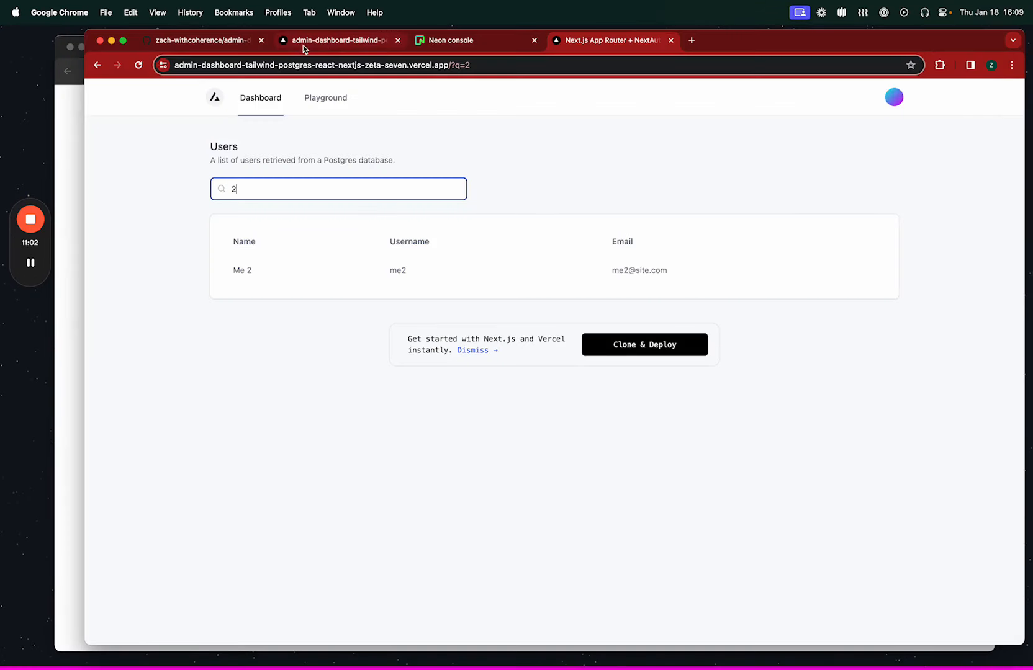
click(327, 43)
scroll(305, 171, up, 4)
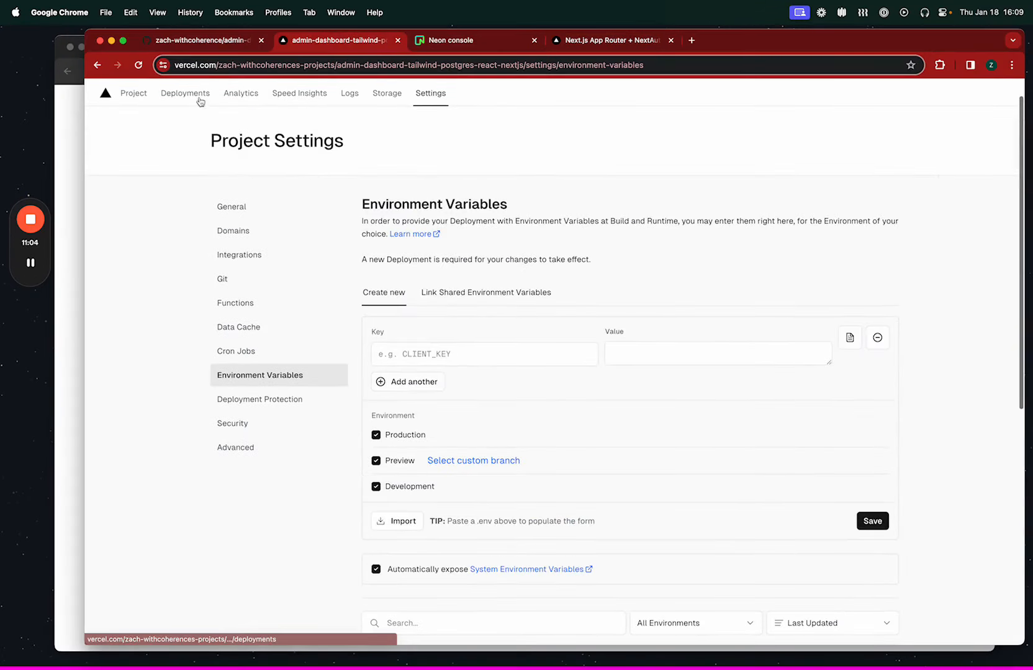
click(191, 92)
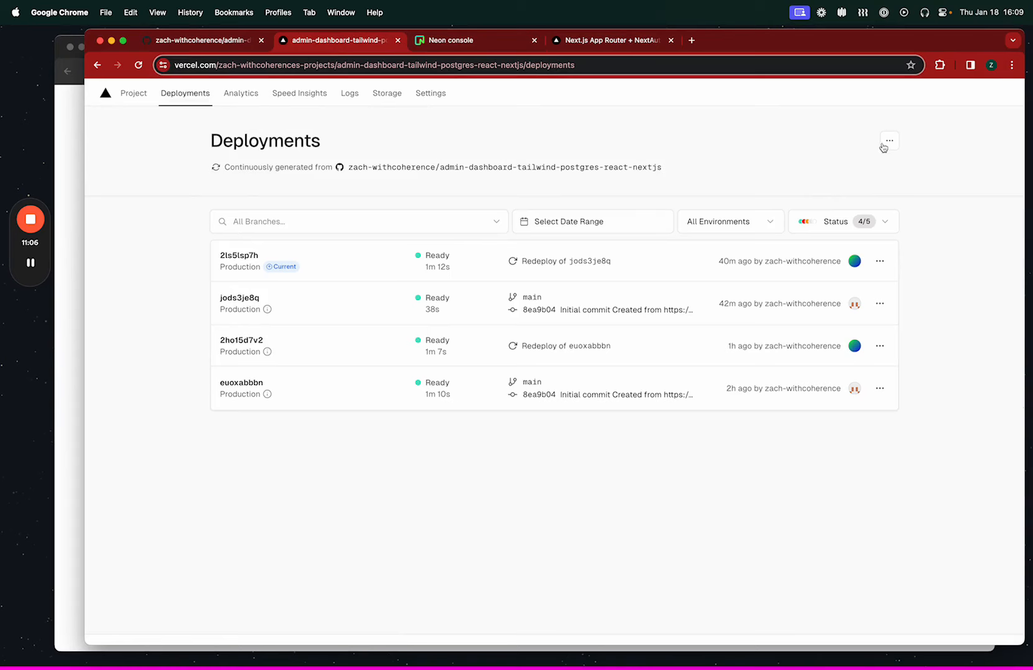
click(889, 140)
click(848, 177)
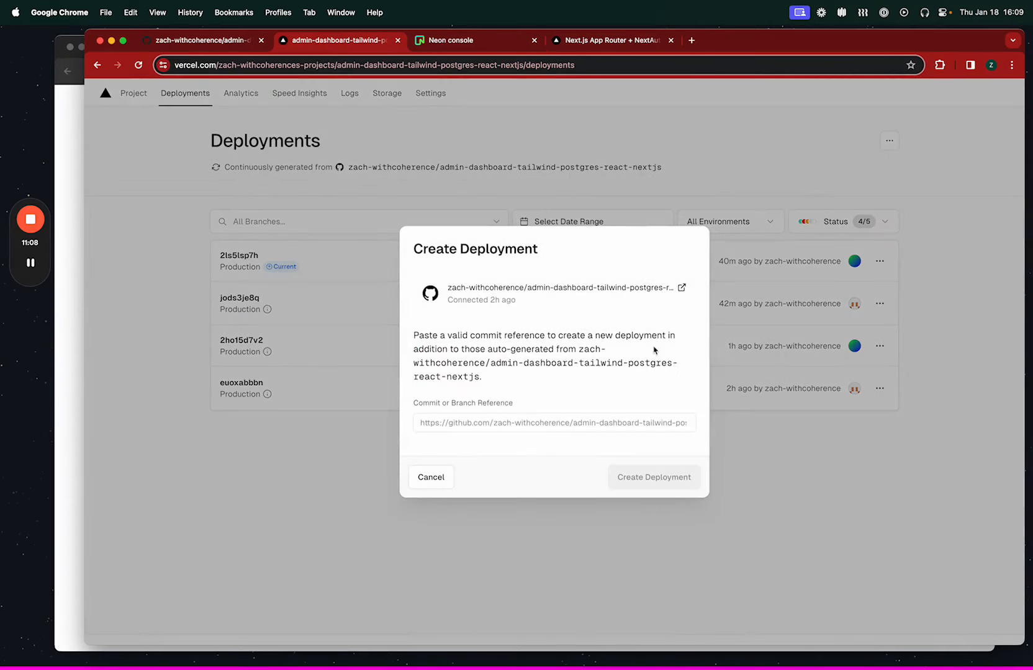
click(429, 480)
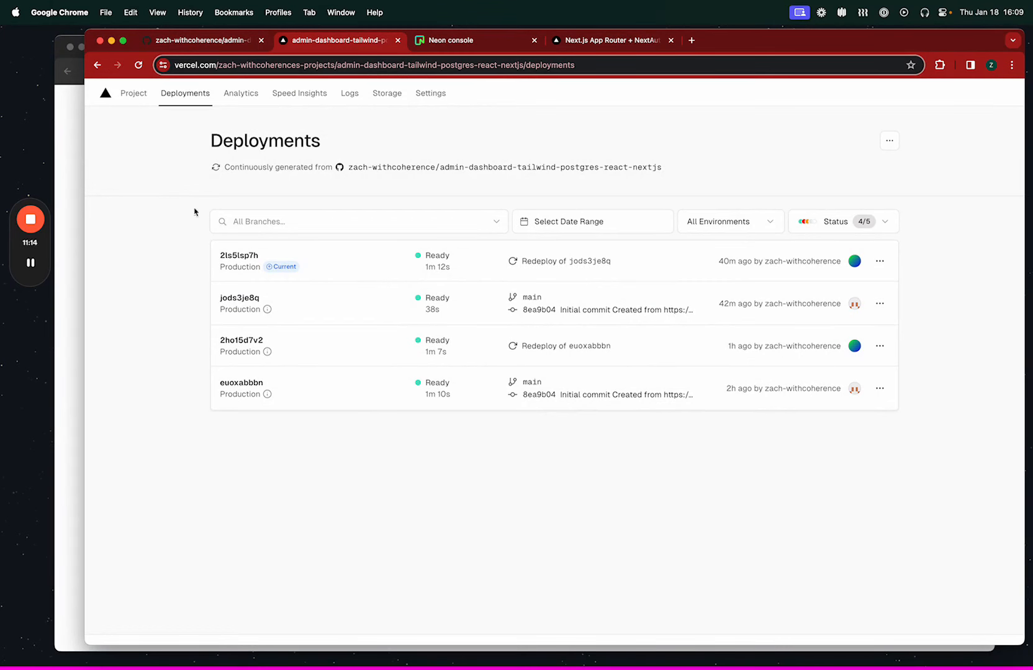
Return to the Vercel-hosted dashboard and clear the name search so all users are listed.
click(636, 43)
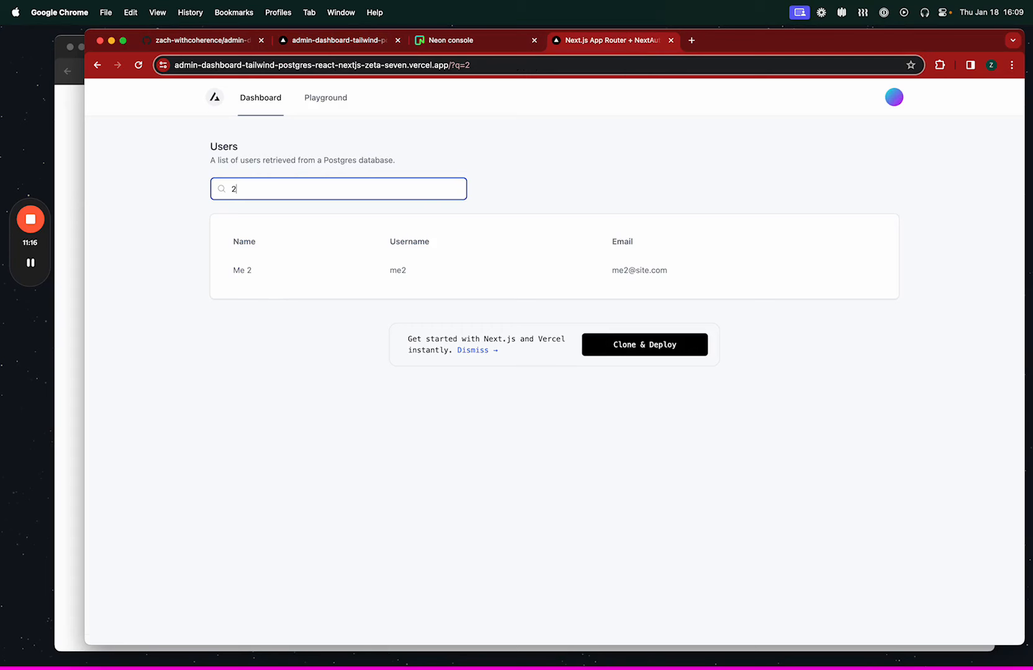
key(BackSpace)
click(195, 312)
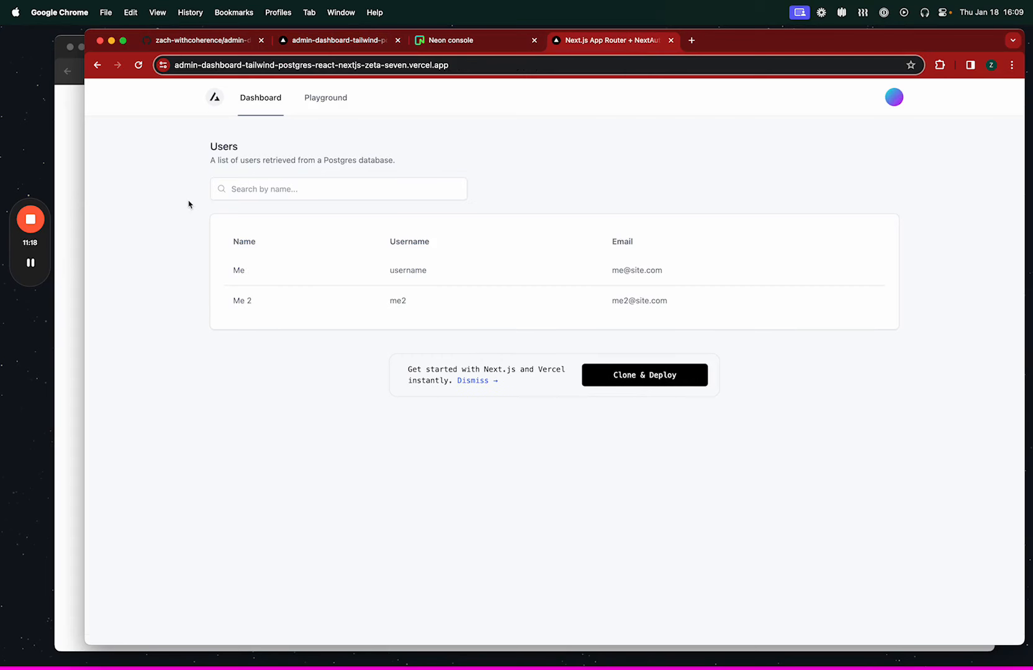
mouse_move(33, 266)
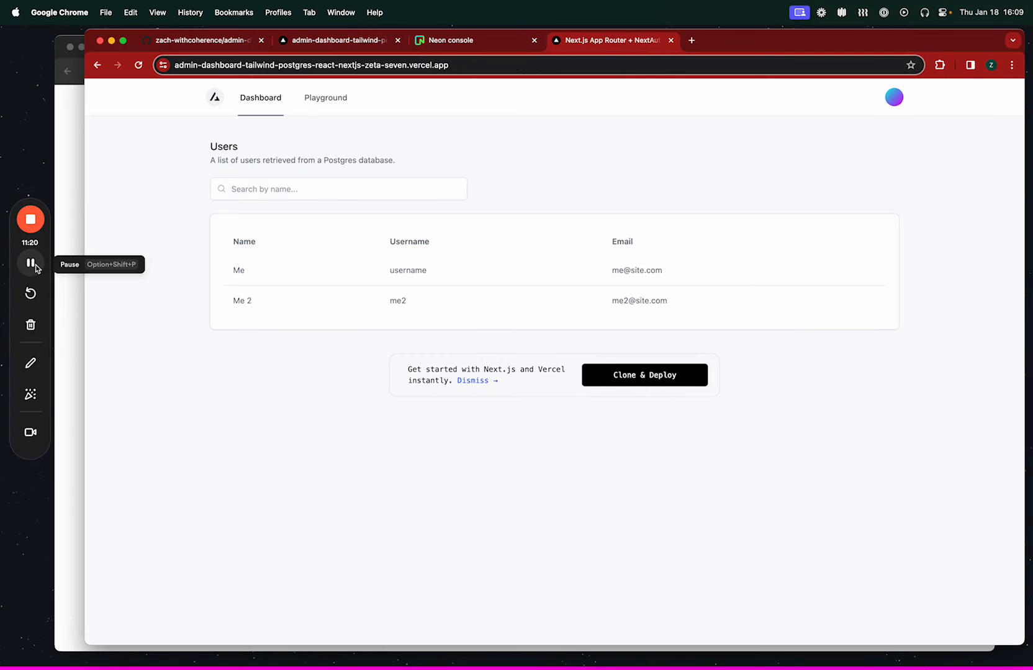
click(31, 264)
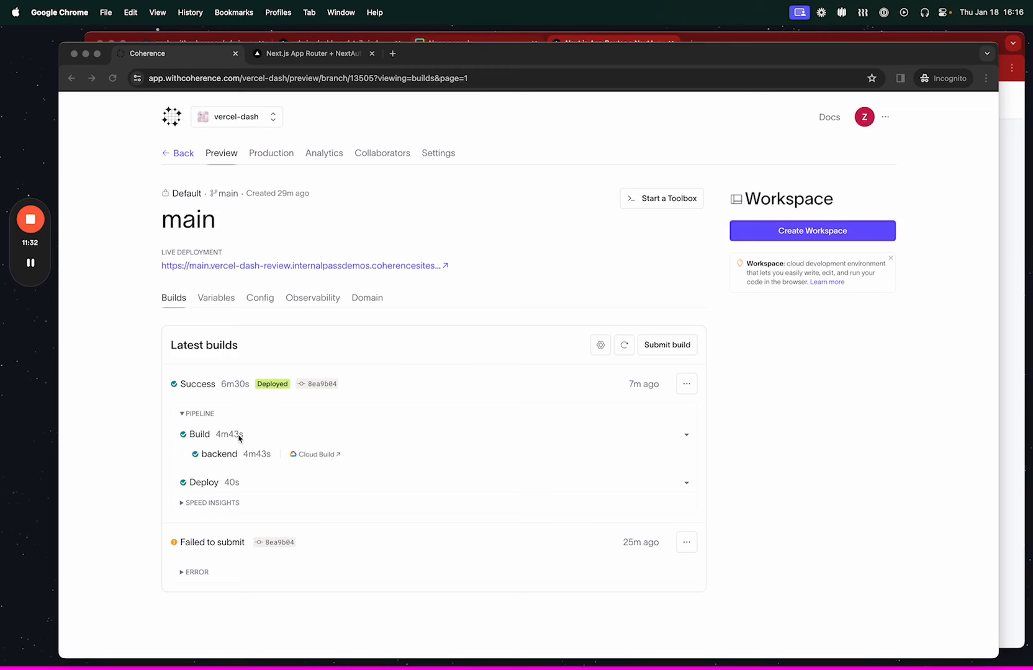
Expand the speed insights of main's successful build and examine the activity breakdown and runtime by service.
click(221, 504)
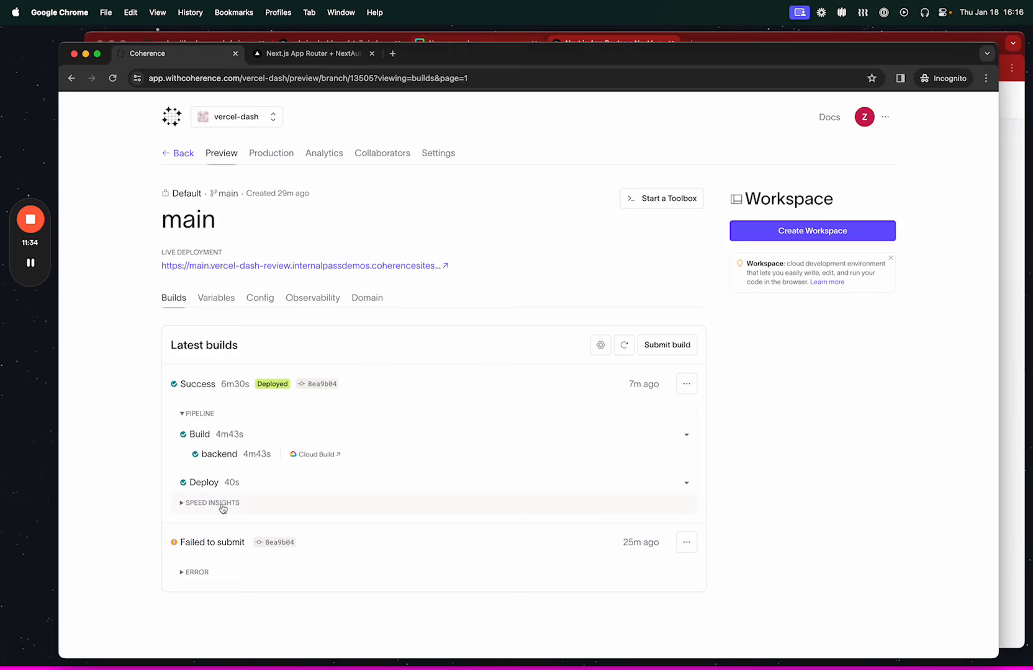
click(214, 502)
scroll(125, 510, down, 3)
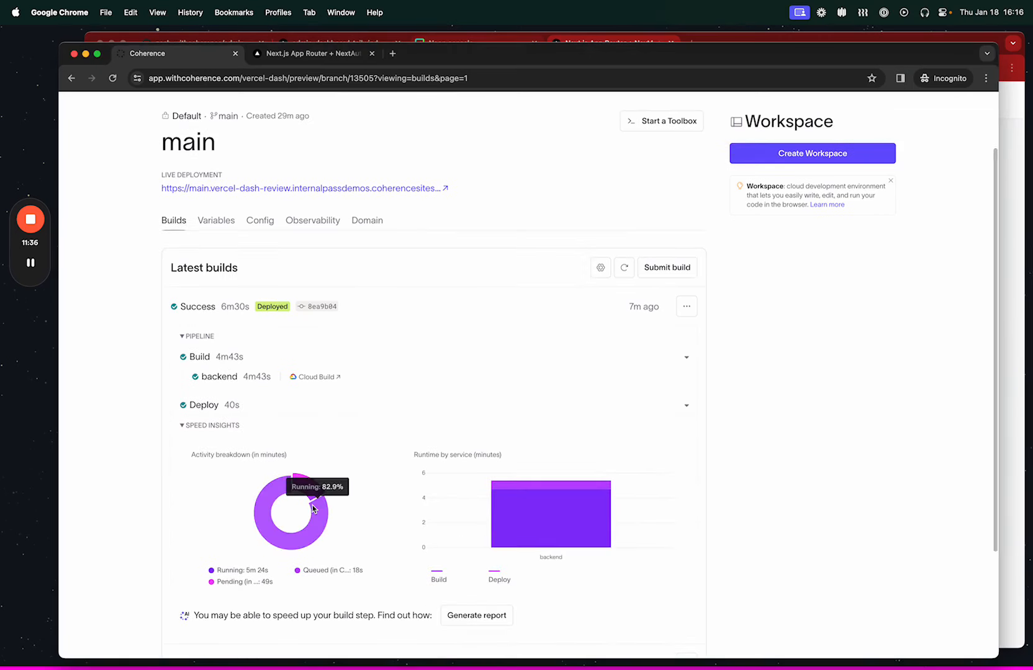
mouse_move(318, 498)
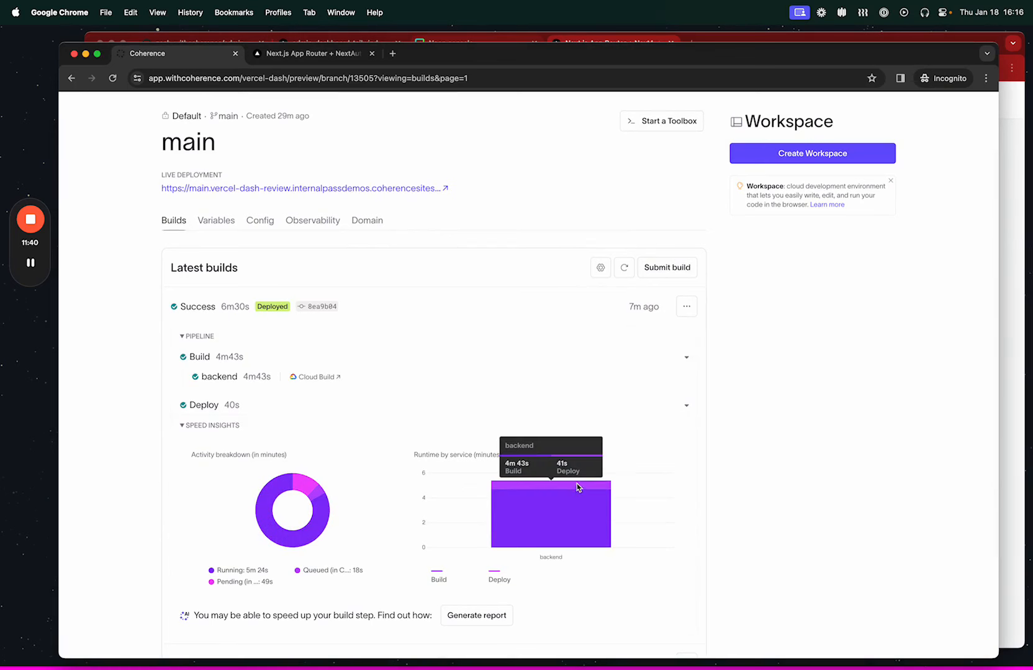
scroll(261, 172, up, 3)
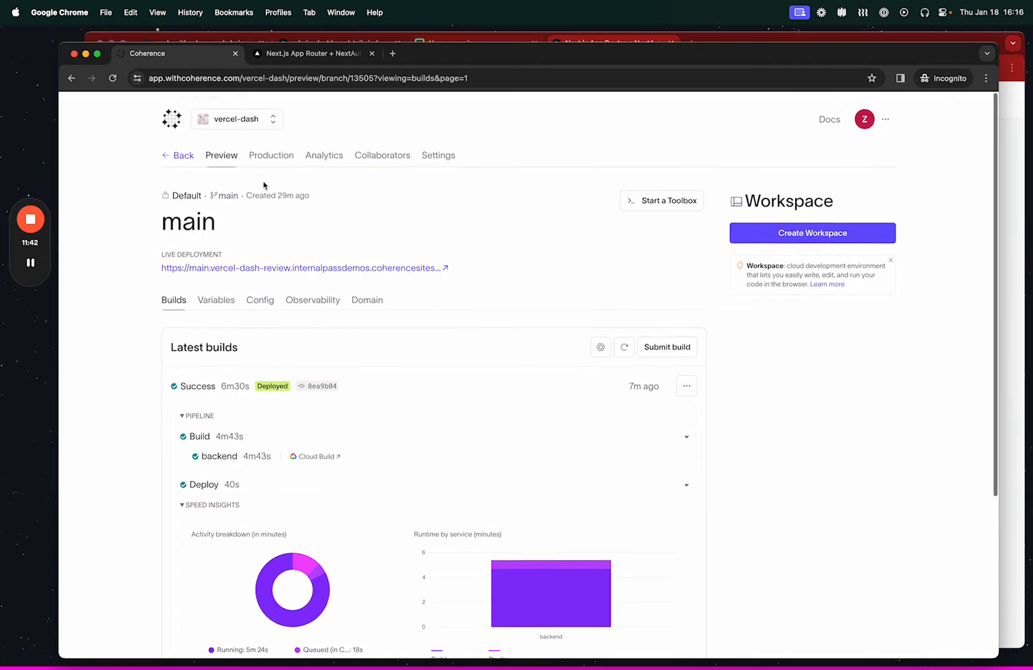
Review the vercel-dash analytics for usage and build performance, including previews, builds and build activity.
click(322, 154)
scroll(104, 381, down, 3)
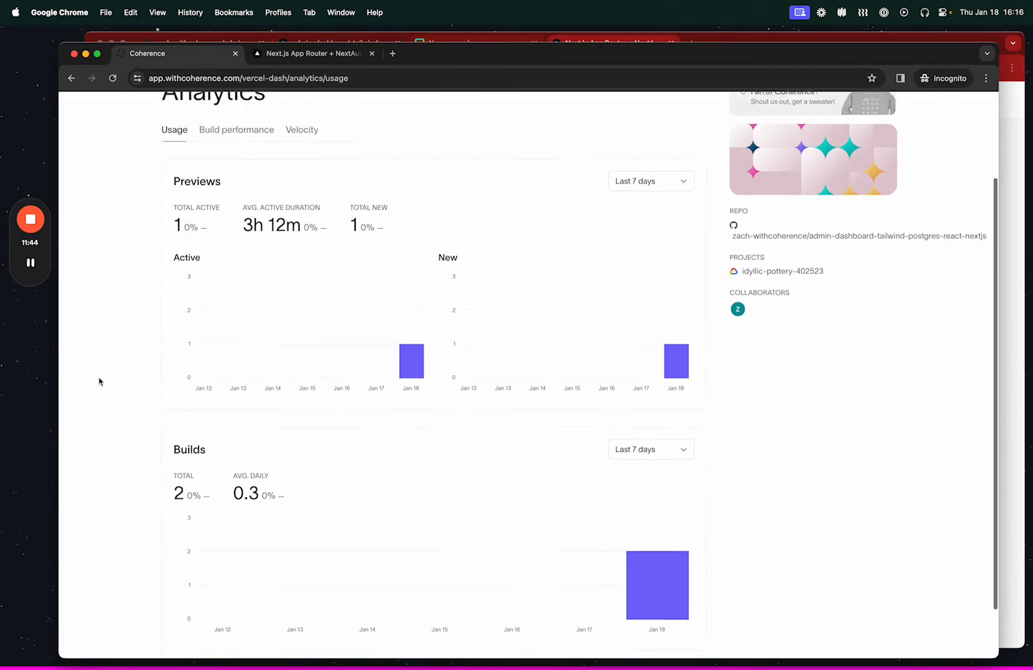
scroll(320, 304, up, 3)
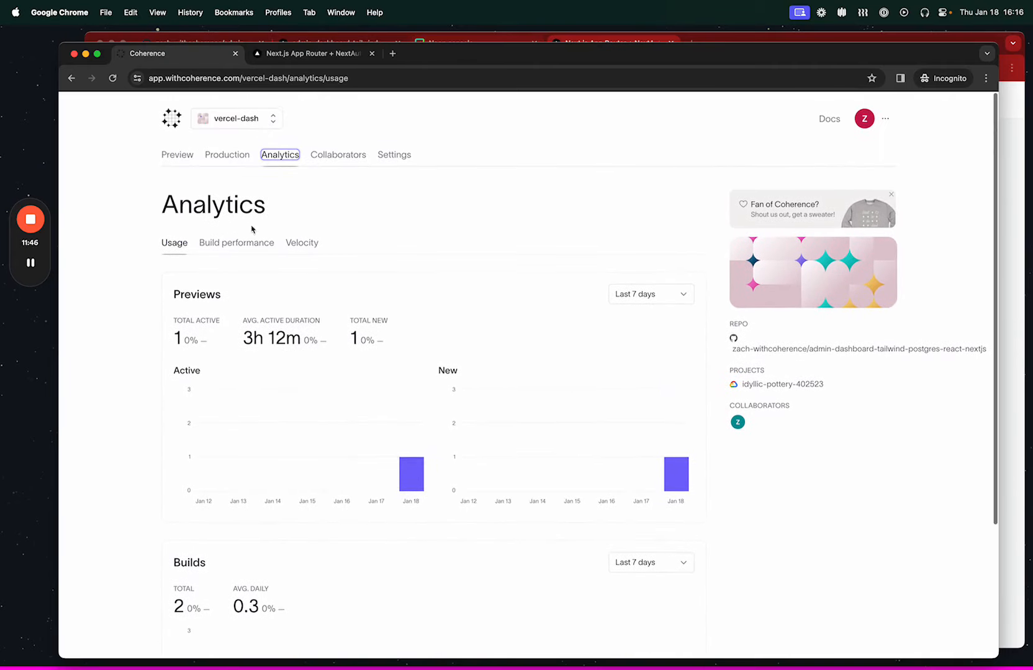
click(235, 241)
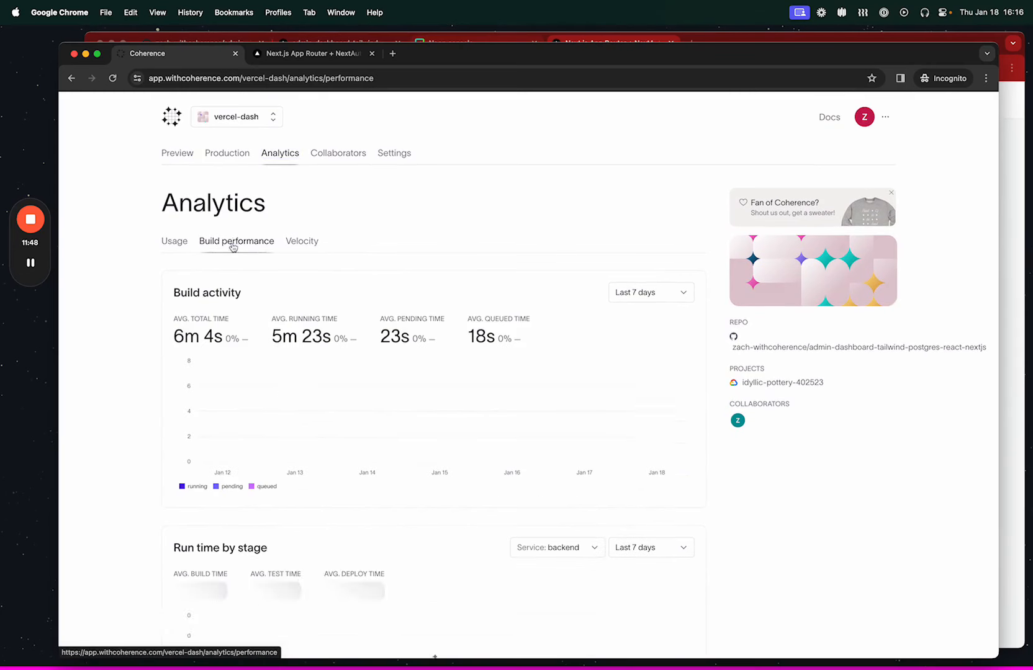
mouse_move(667, 408)
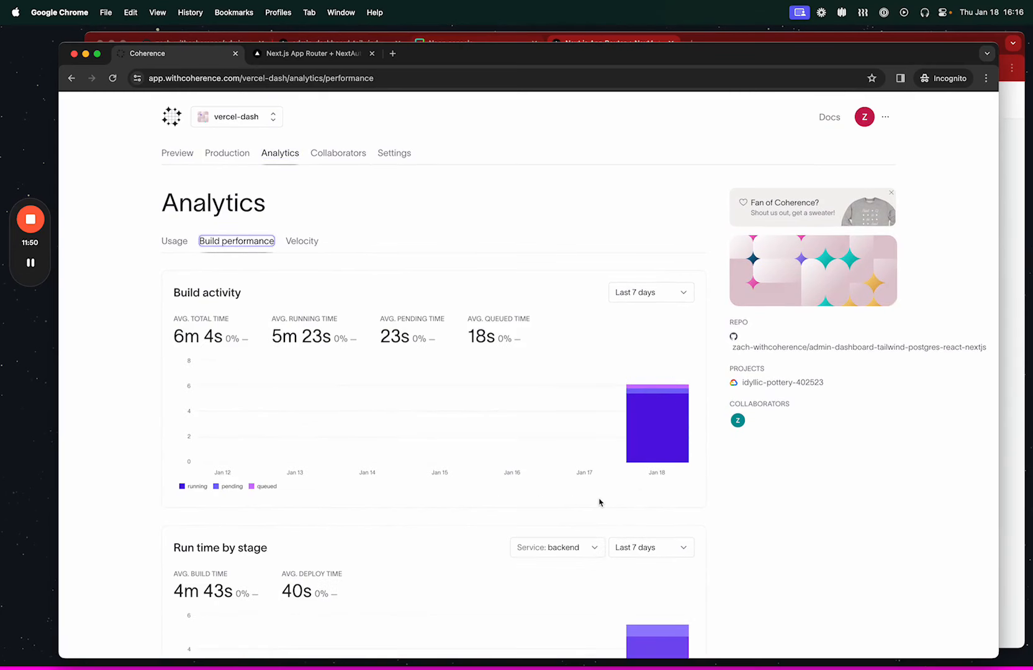
scroll(634, 548, down, 2)
scroll(398, 255, up, 2)
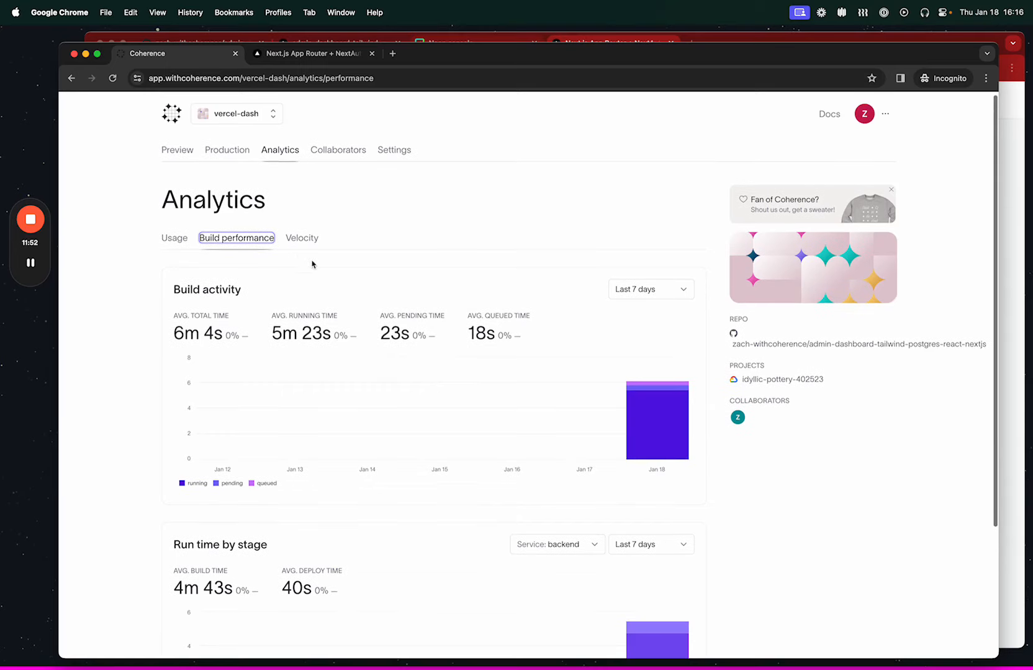
Review the Velocity analytics for releases and pull requests.
click(302, 239)
scroll(127, 478, down, 3)
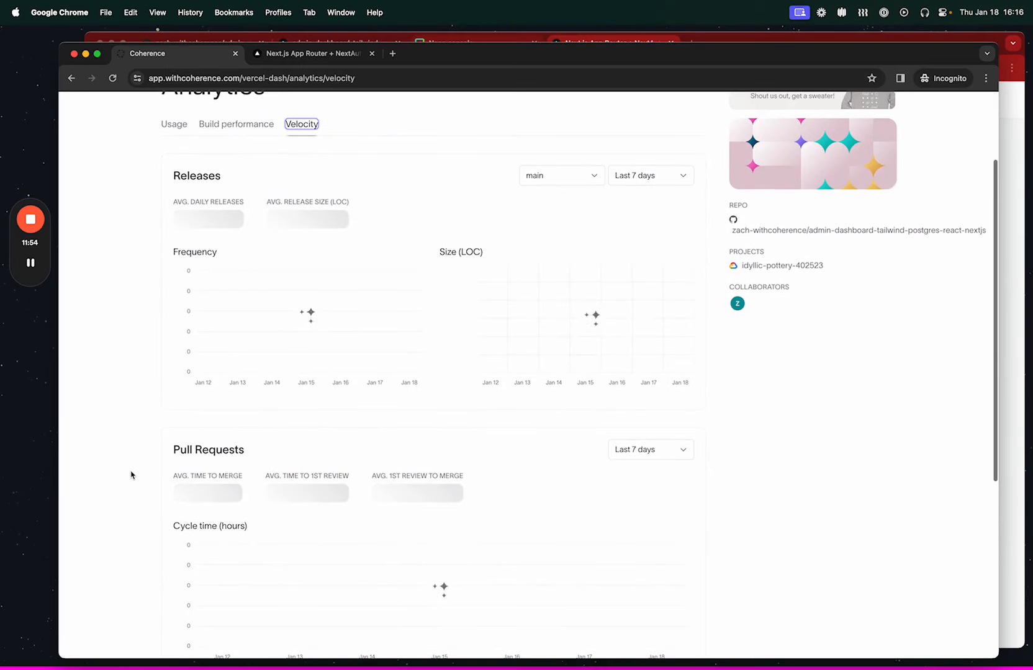
scroll(310, 503, down, 5)
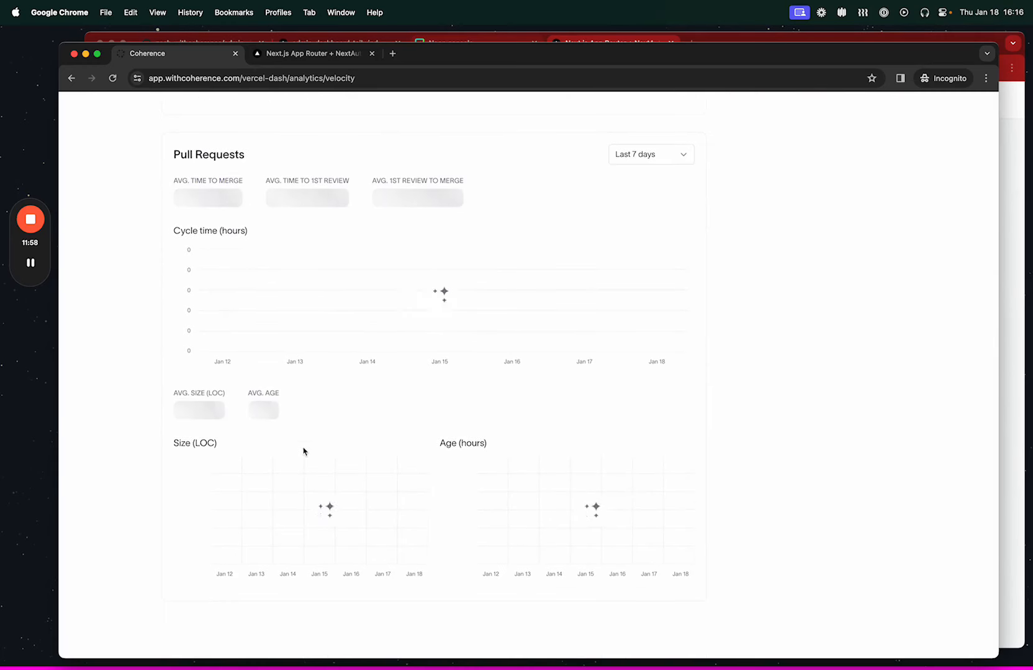
scroll(335, 362, up, 7)
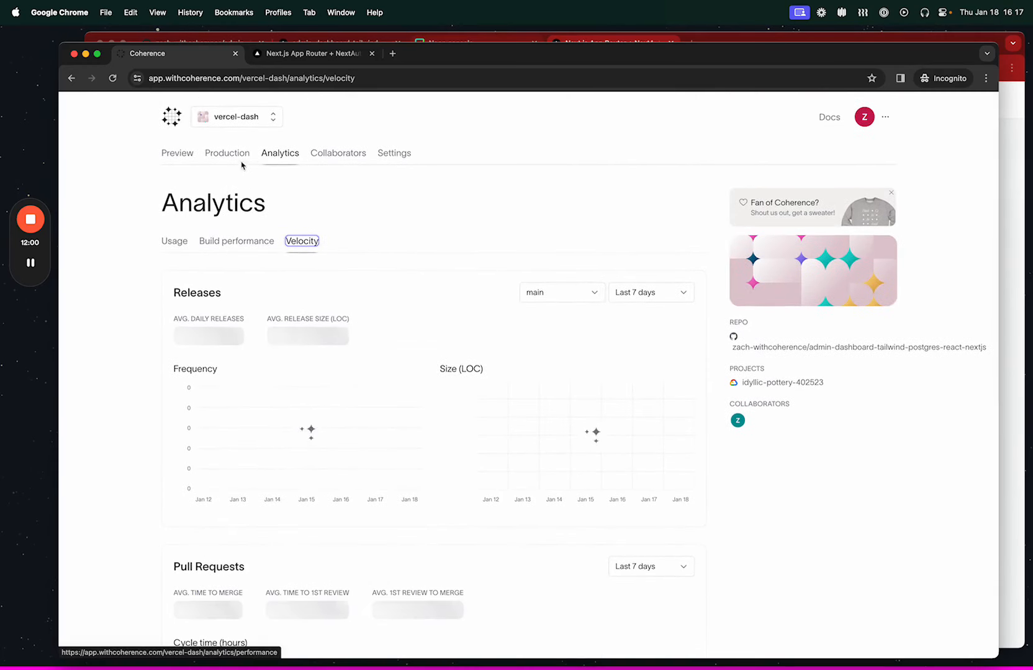
Open main's live deployment from the Preview environments, continuing past the pending SSL certificate notice, and focus the user search.
click(179, 158)
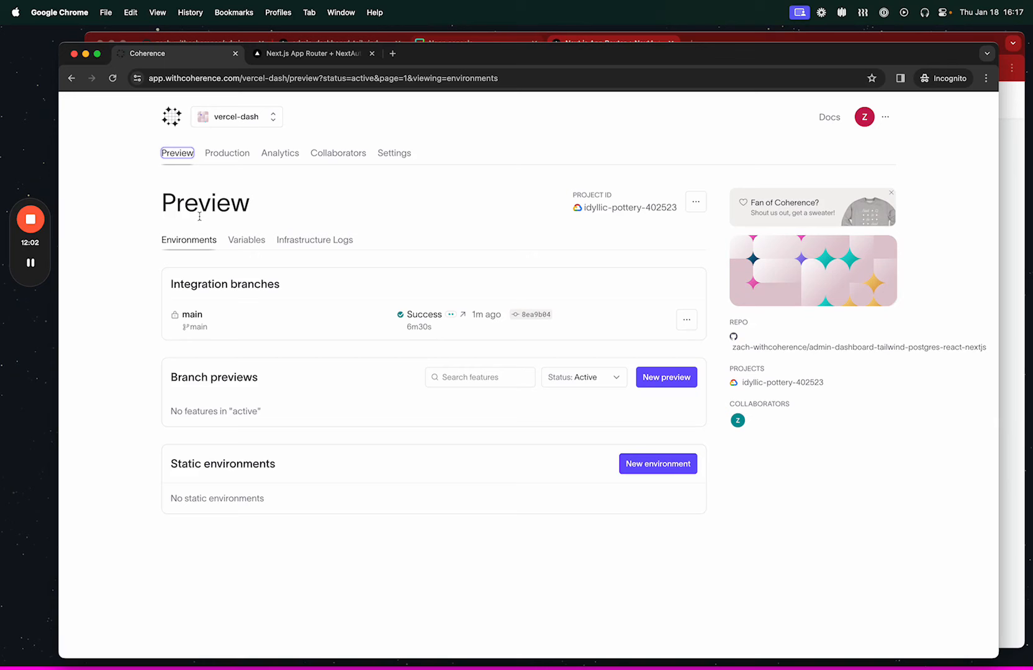
click(196, 314)
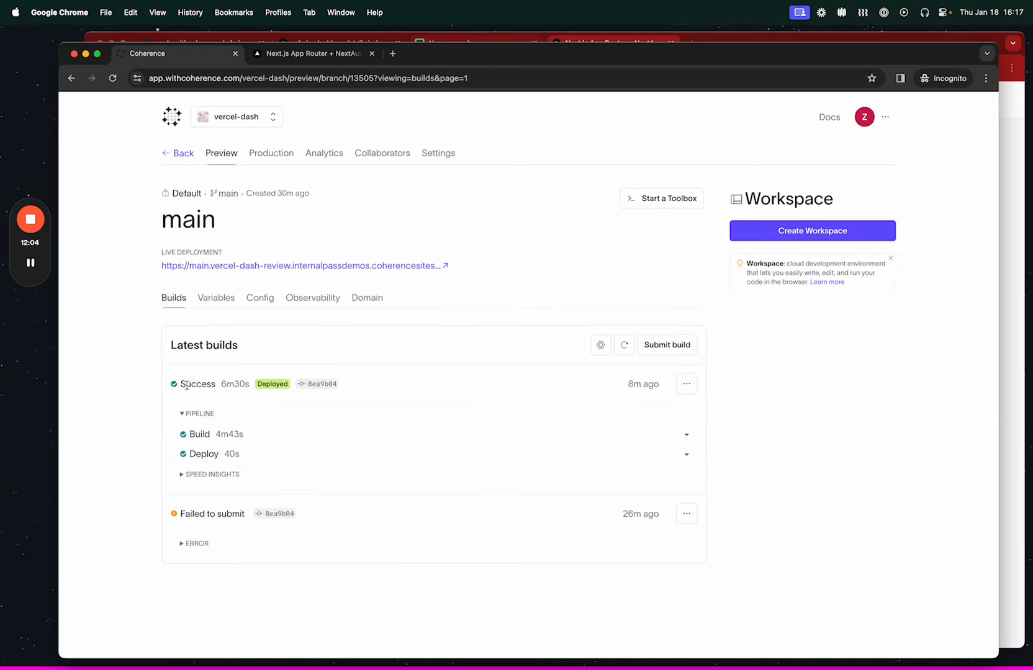
click(206, 267)
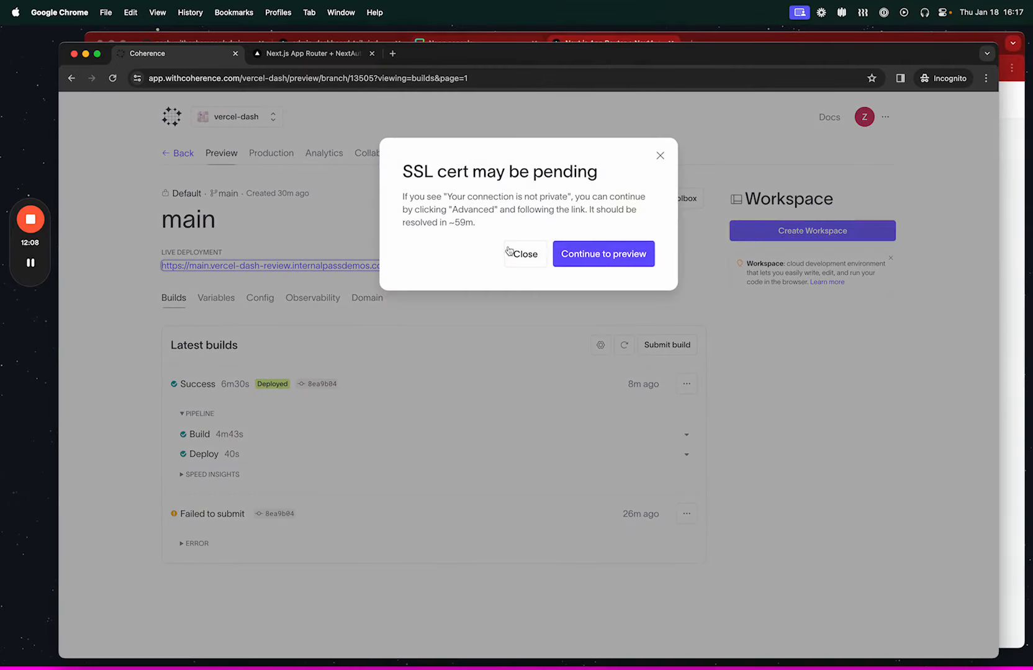
click(544, 255)
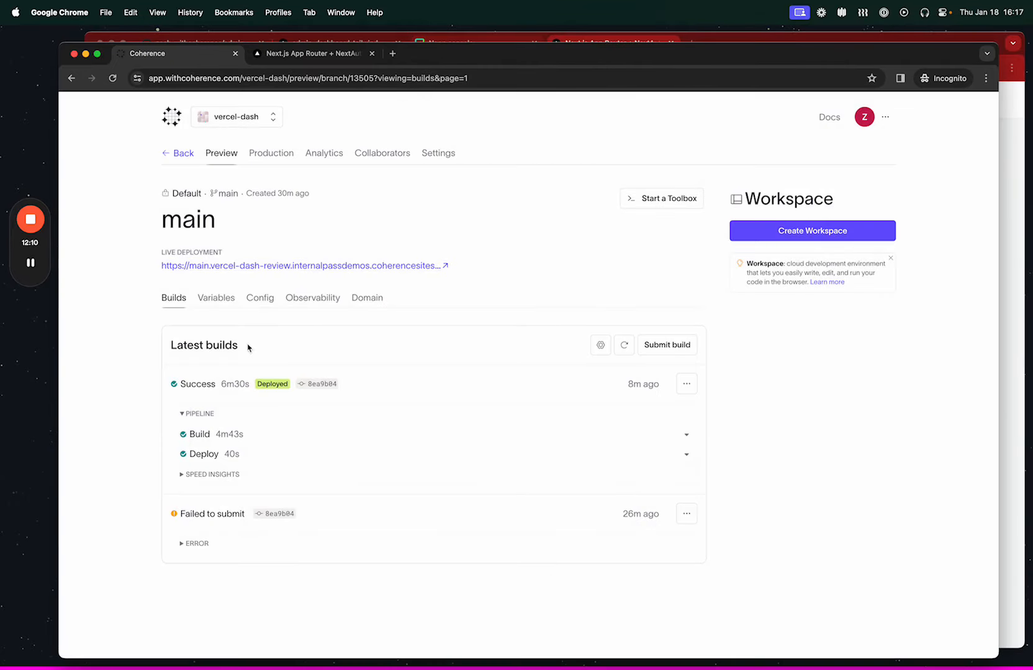
click(266, 268)
click(592, 258)
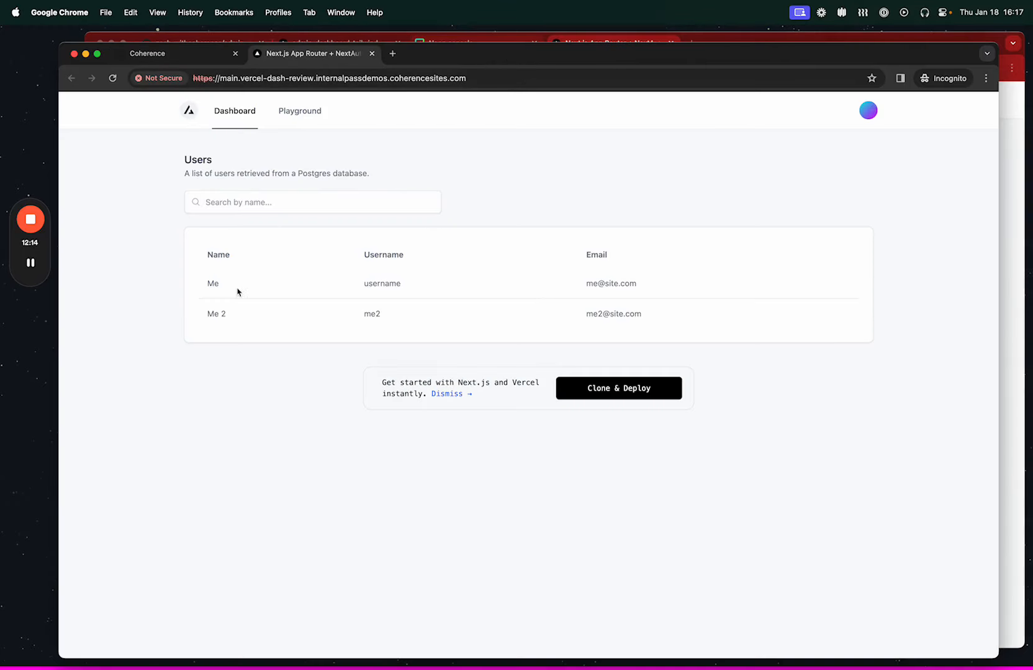
click(238, 203)
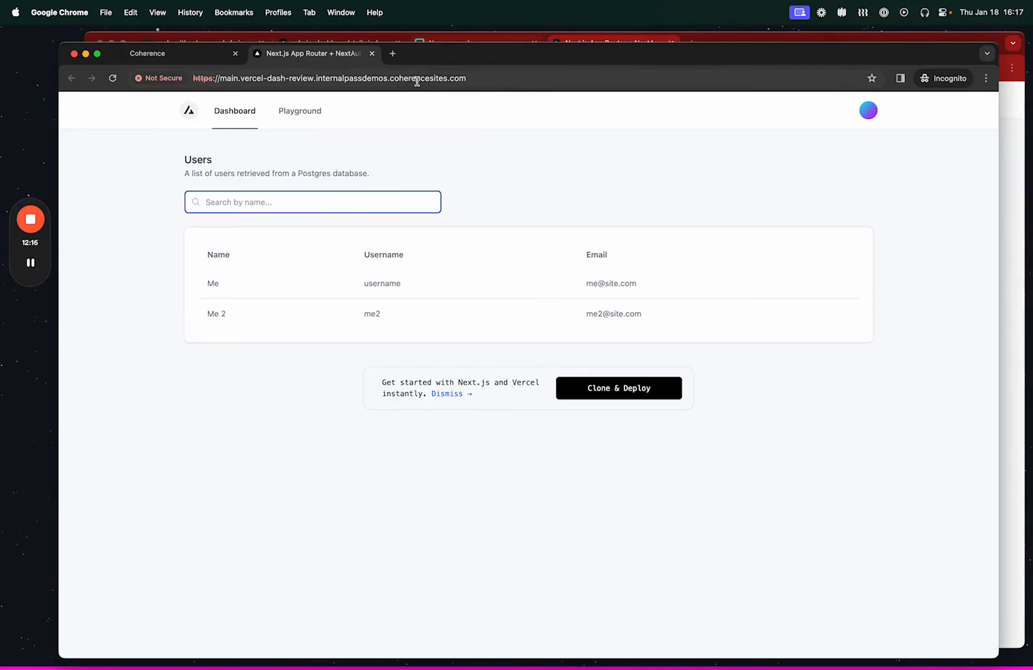
Return to the main environment in Coherence, close the SSL notice, and view the custom domain settings.
click(196, 59)
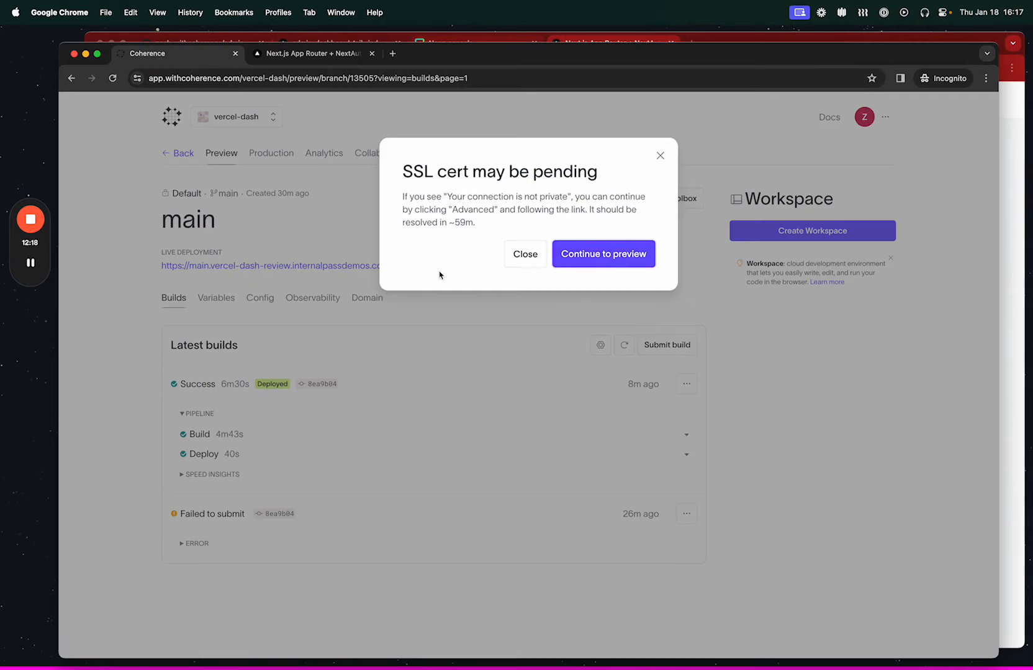
click(527, 256)
click(368, 299)
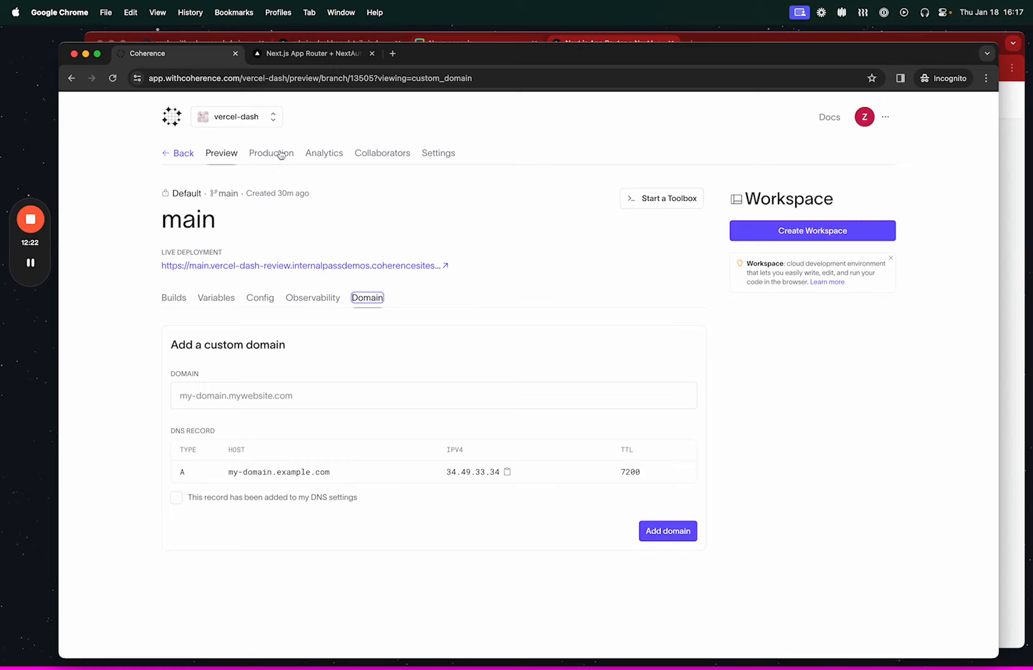
Test the user search on the Coherence-hosted dashboard with 2, and clear the search.
click(314, 54)
text(2)
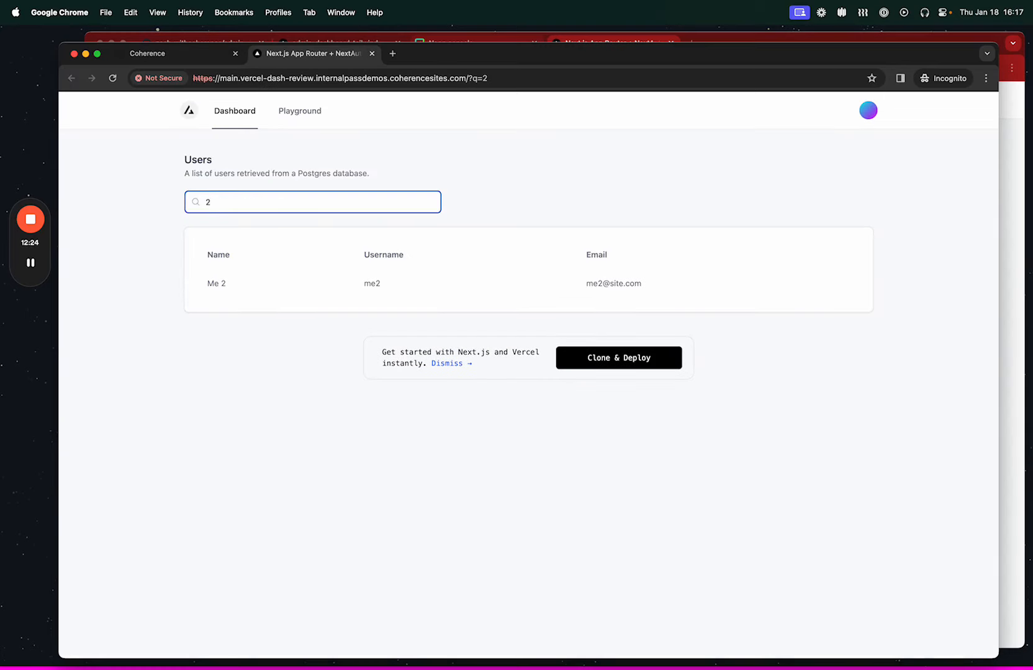
key(BackSpace)
Check the users table in the Neon console and the Vercel project, and return to the Coherence-hosted dashboard.
key(super+grave)
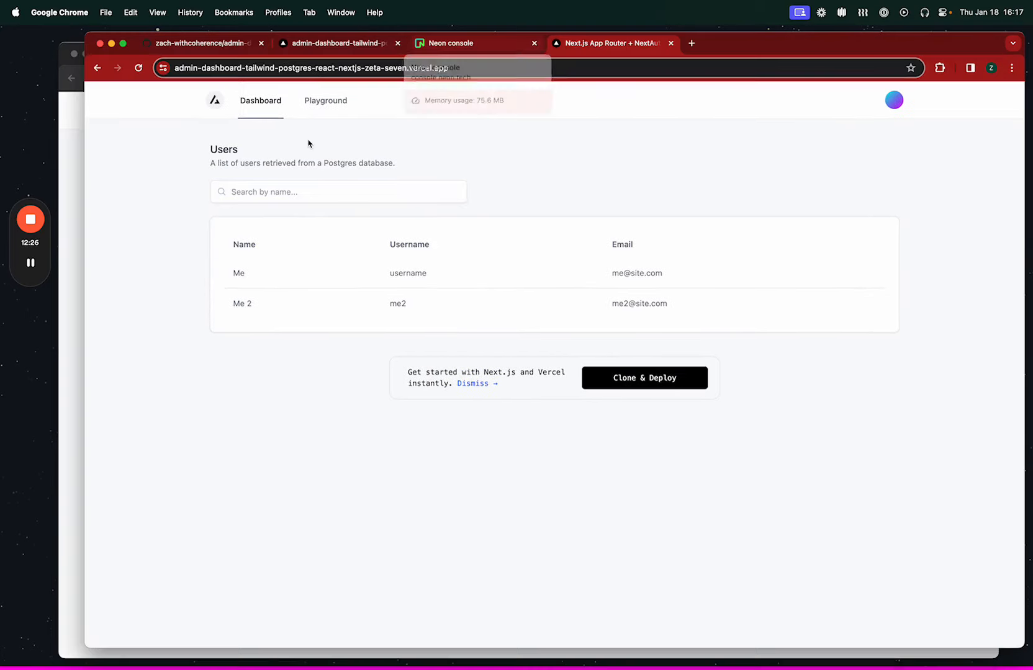
click(320, 48)
click(469, 50)
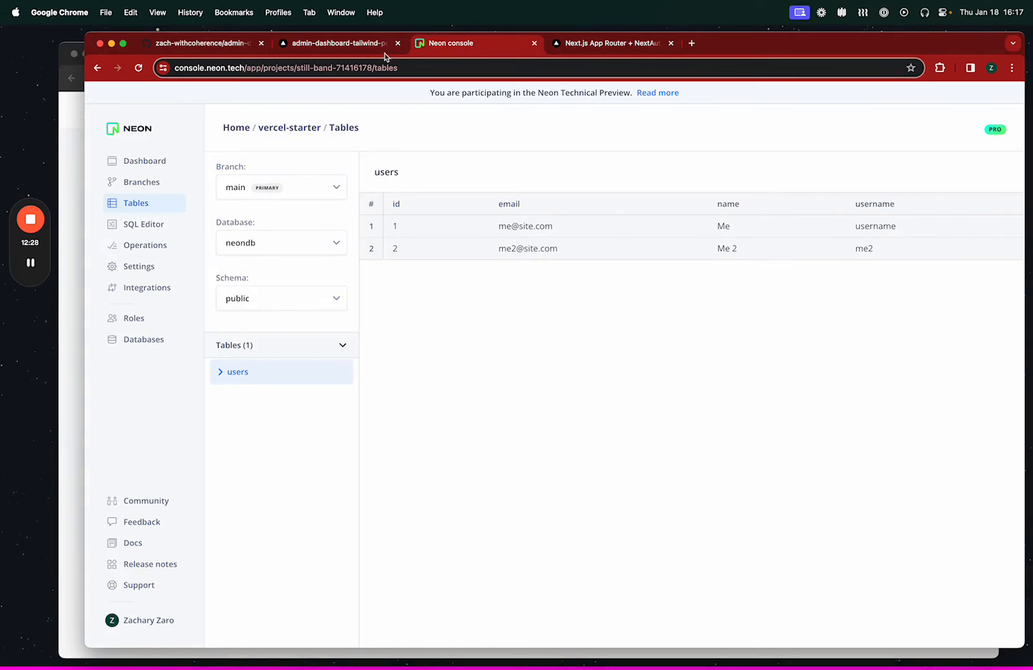
click(343, 50)
key(super+grave)
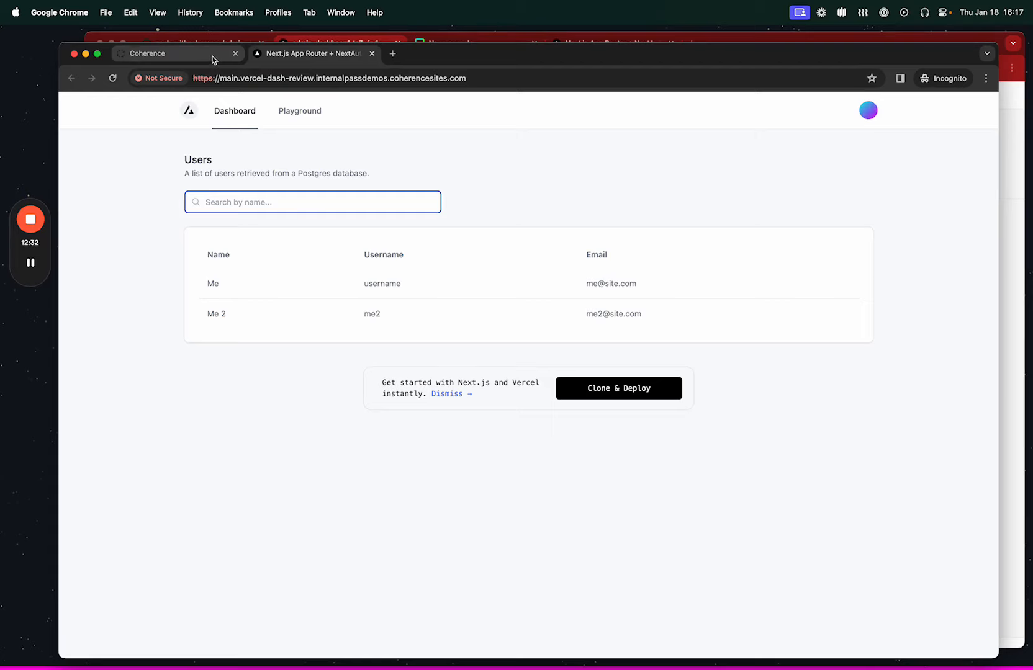
Open docs.withcoherence.com in a new browser tab and read the Neon database setup in the Integrations reference.
click(392, 53)
text(docs)
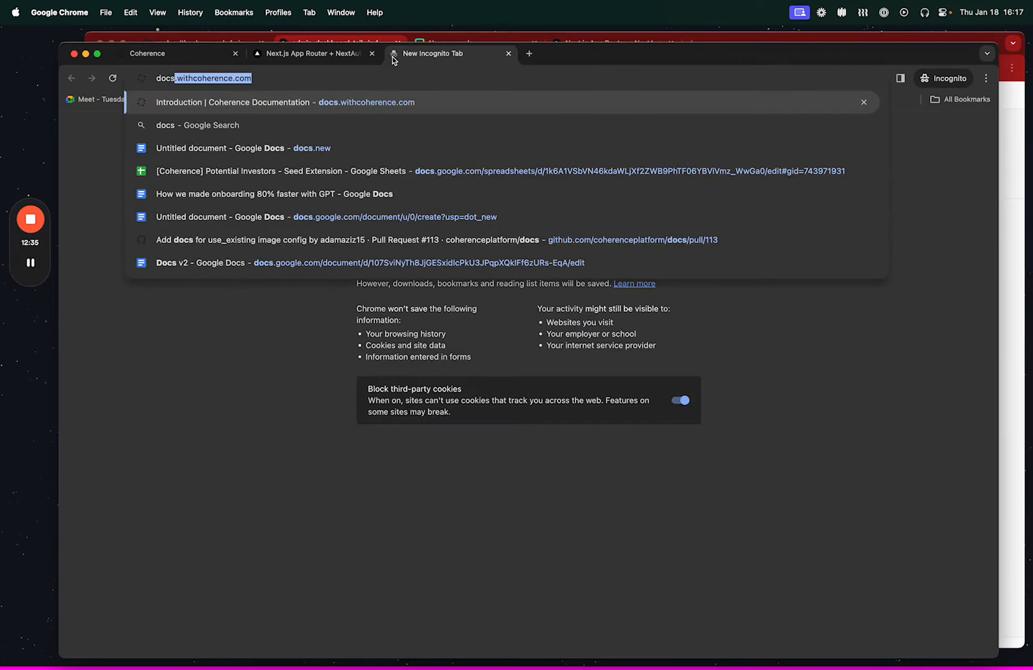
key(Return)
scroll(157, 387, down, 15)
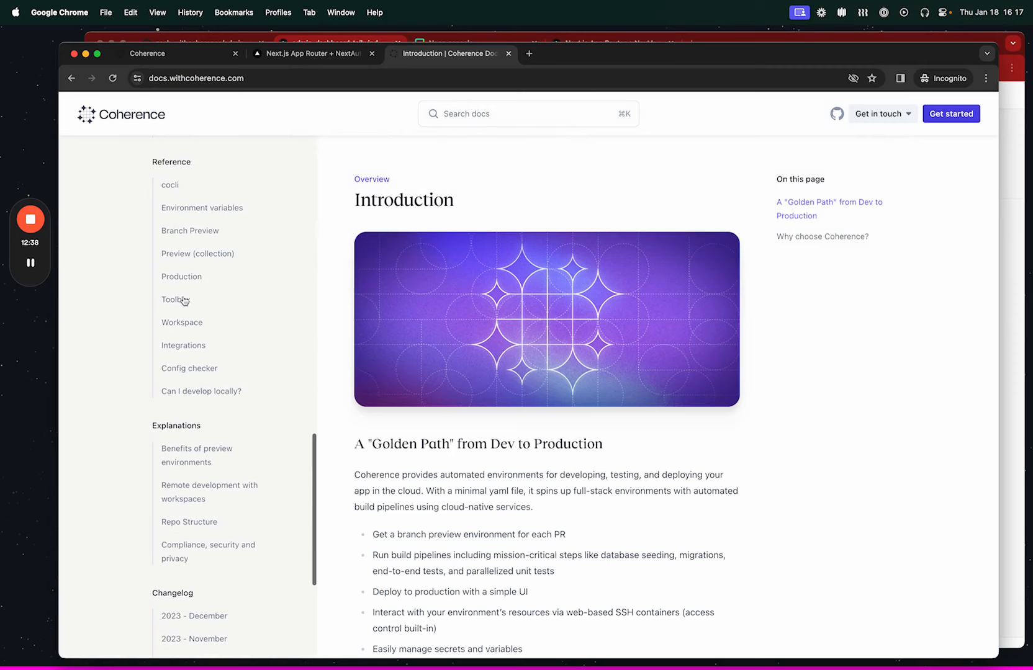
click(184, 346)
scroll(492, 360, down, 5)
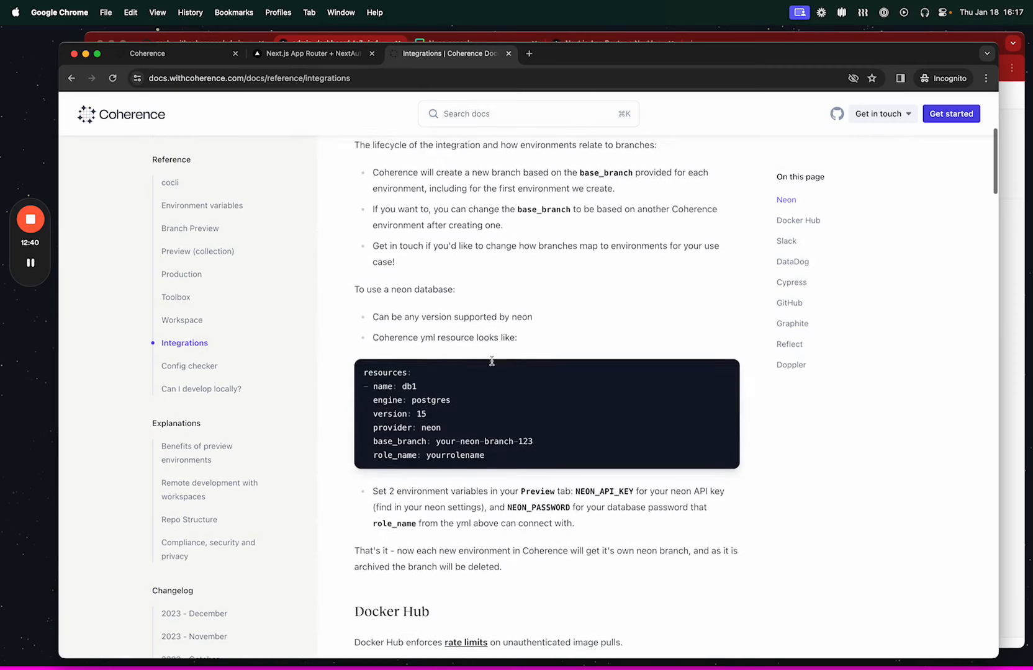
Enable automatic preview creation via Pull Requests in the vercel-dash project's Previews settings, keeping the PR label limit at None.
click(193, 54)
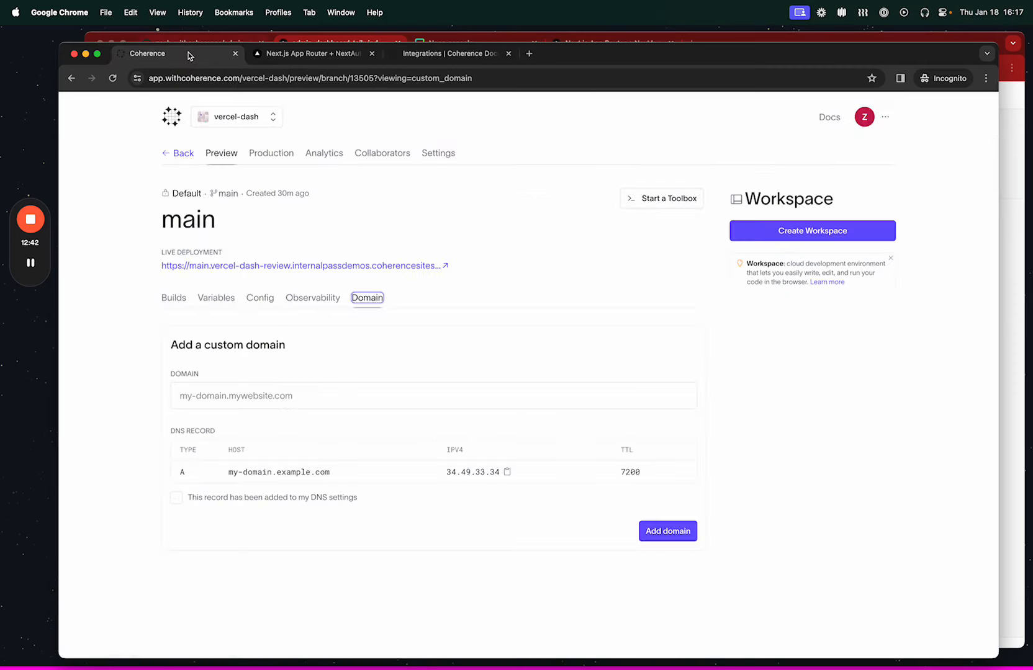
click(447, 154)
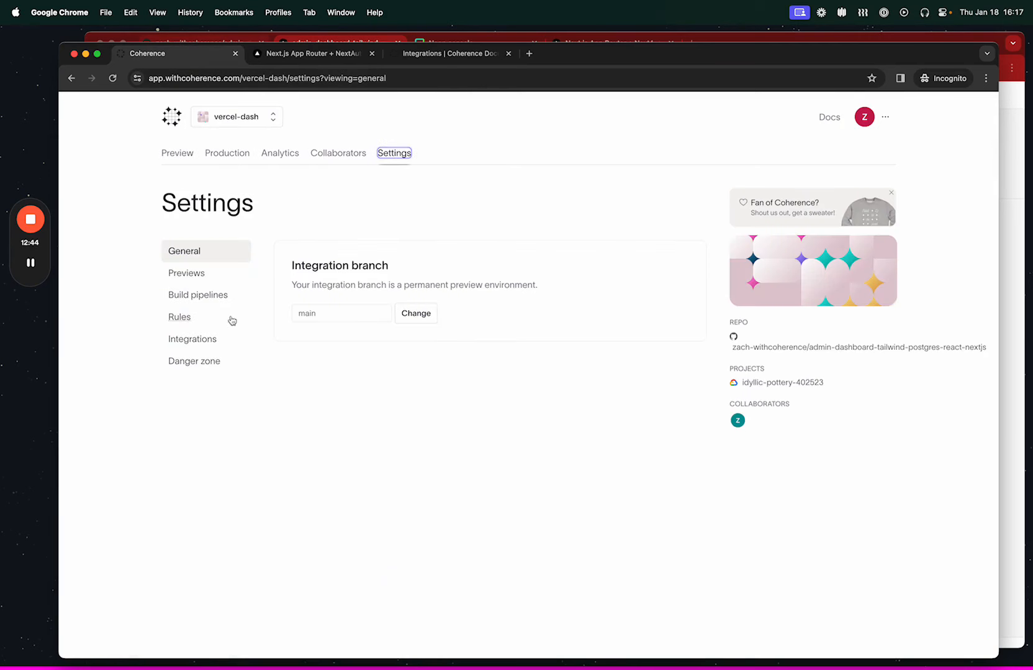
click(215, 277)
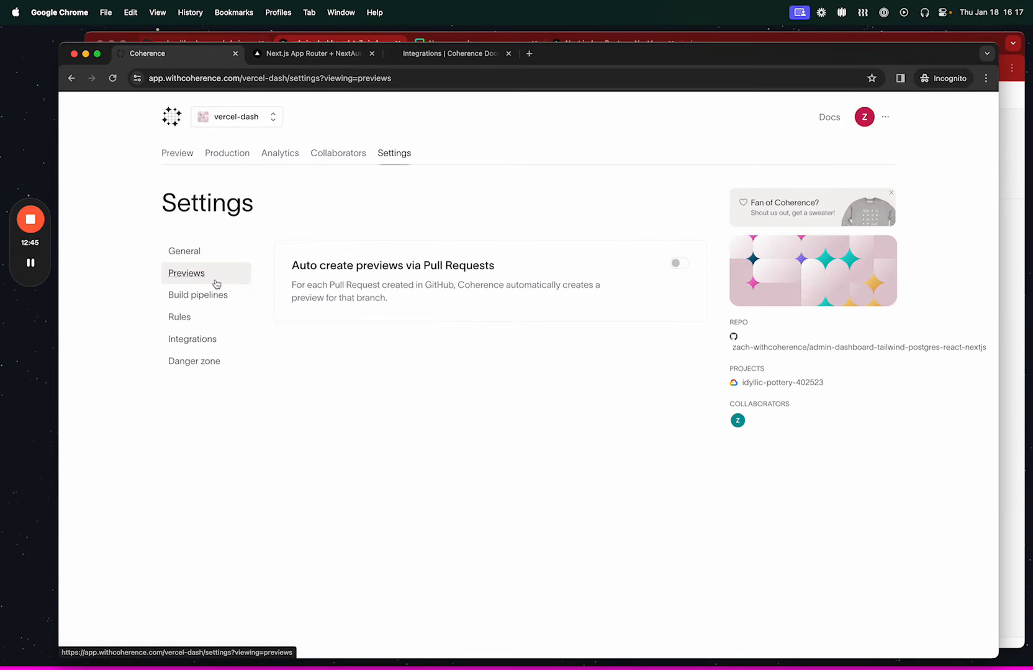
click(685, 262)
click(339, 388)
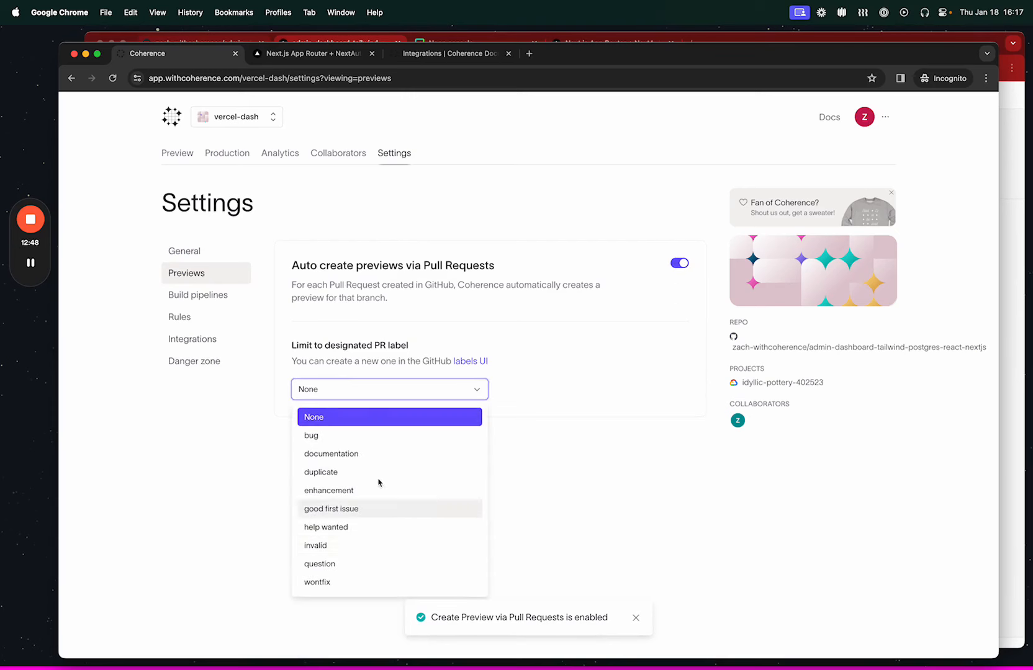
click(162, 488)
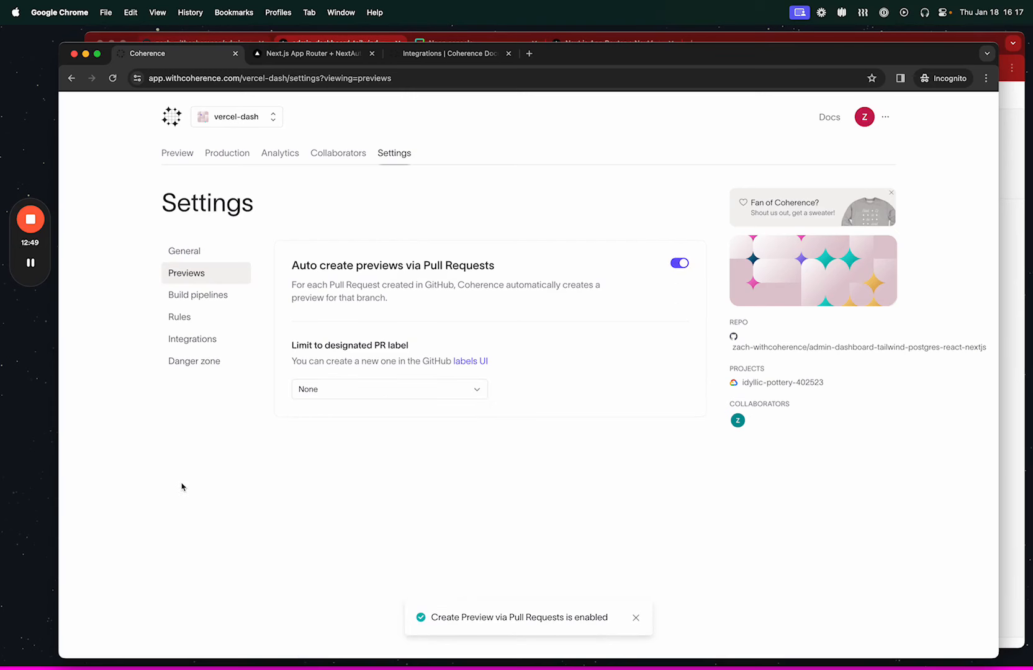
View the new static environment form among the Preview environments and the Production project setup page.
click(178, 153)
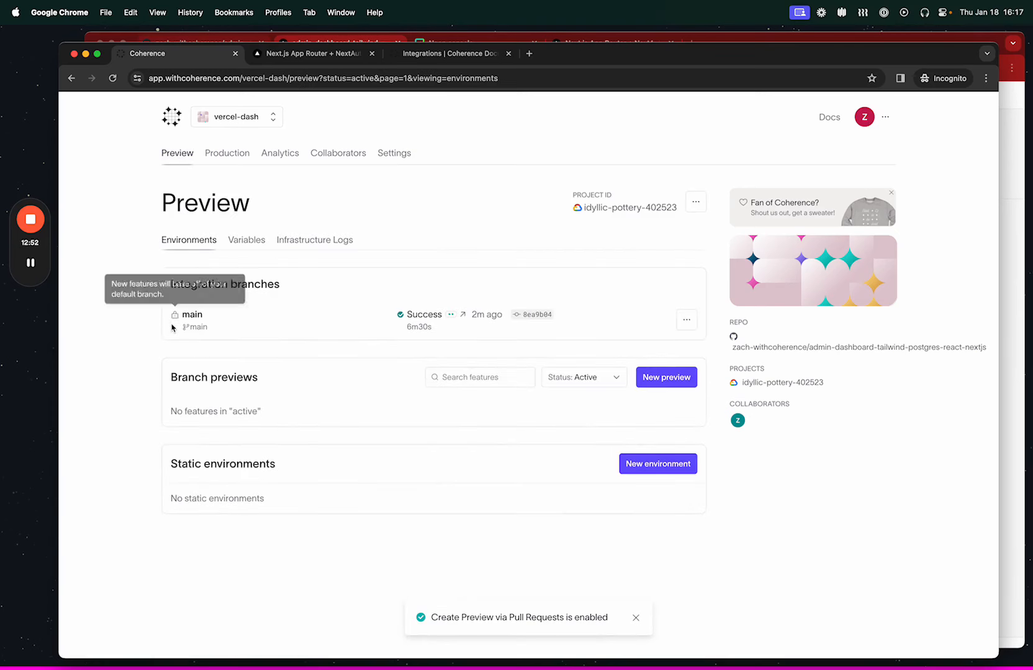
click(638, 474)
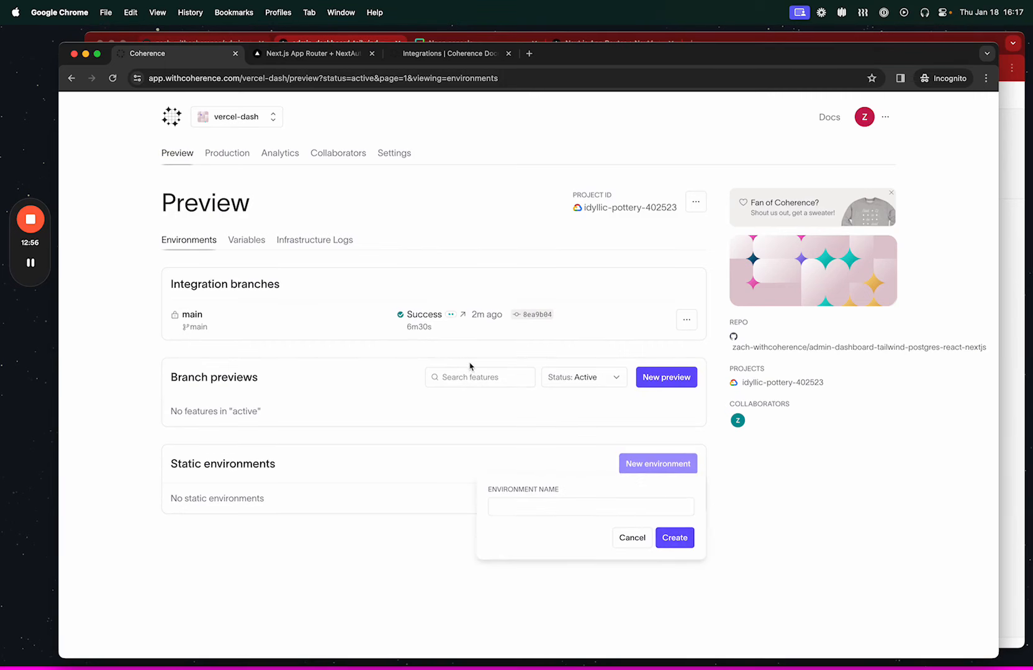
click(227, 155)
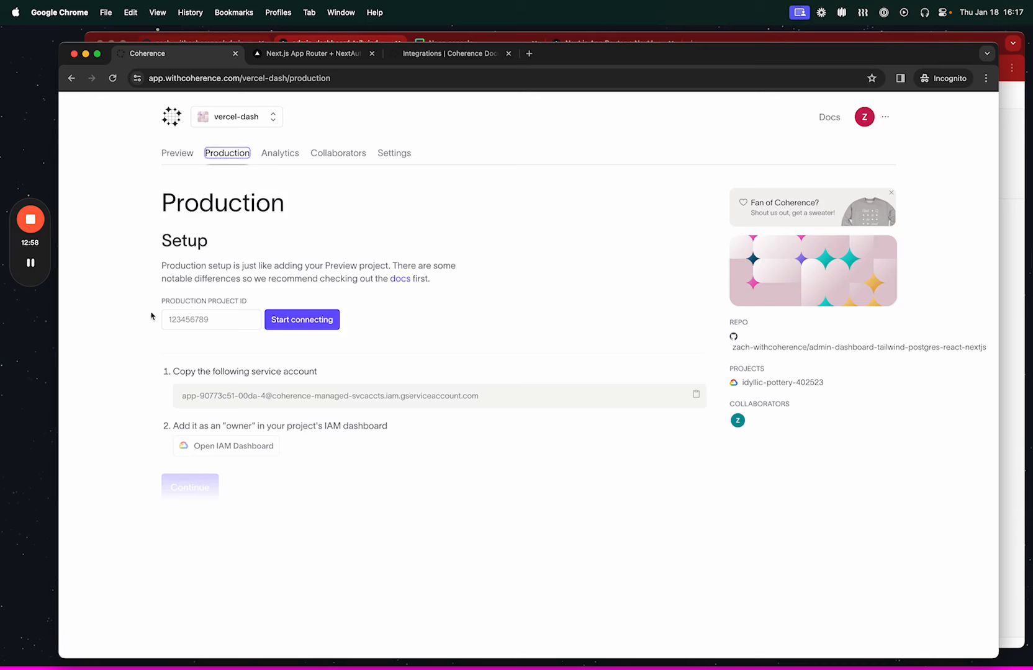
Go back to the Preview environments, recheck the Neon section of the integration docs, and return to the Coherence project.
click(178, 156)
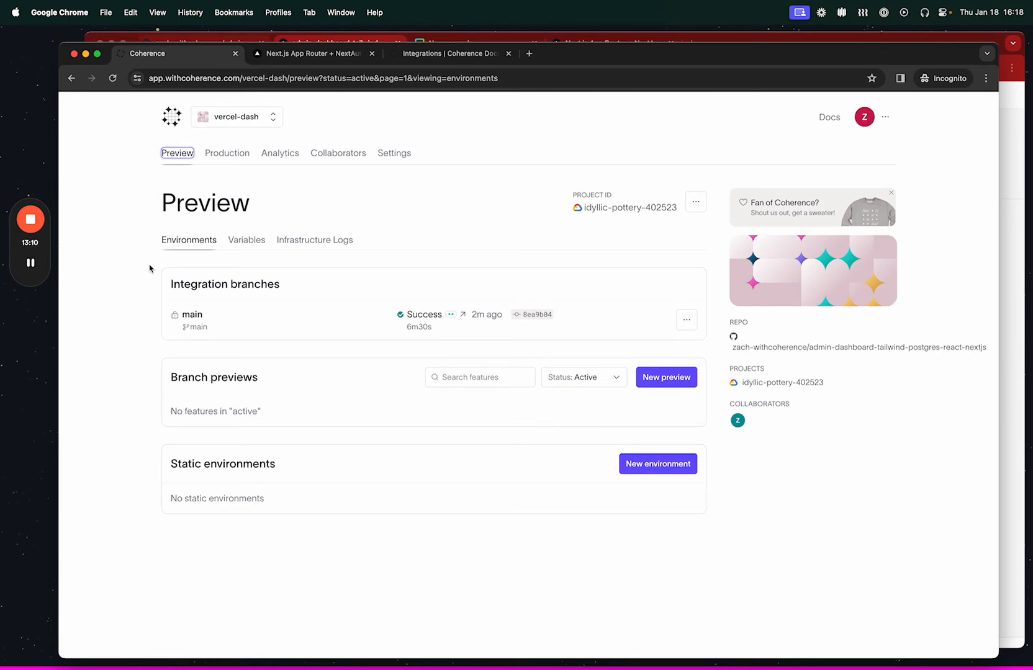
click(421, 55)
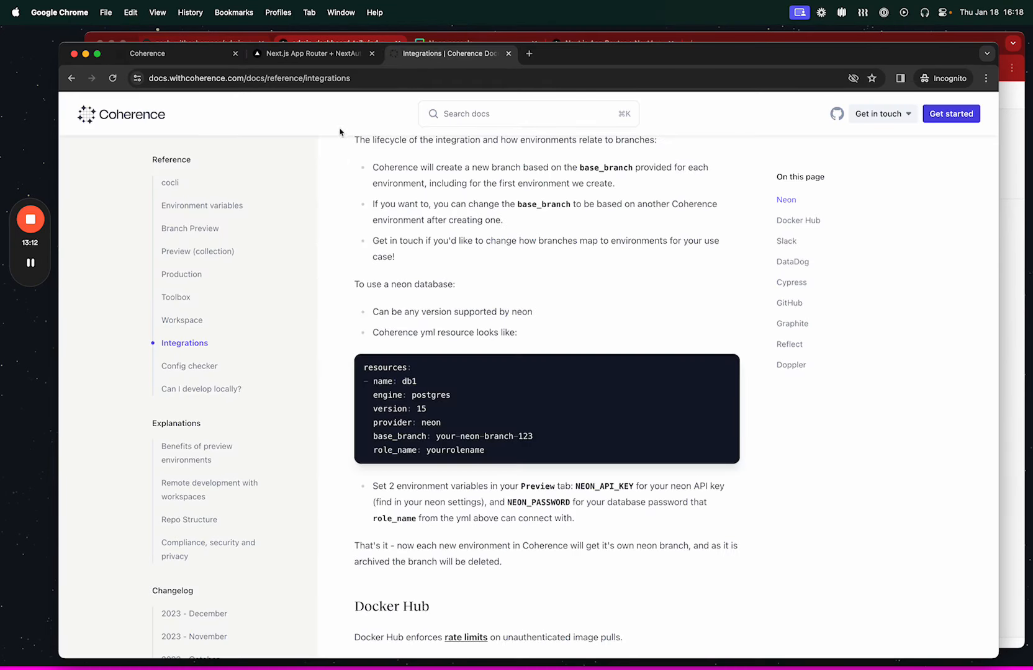
click(182, 60)
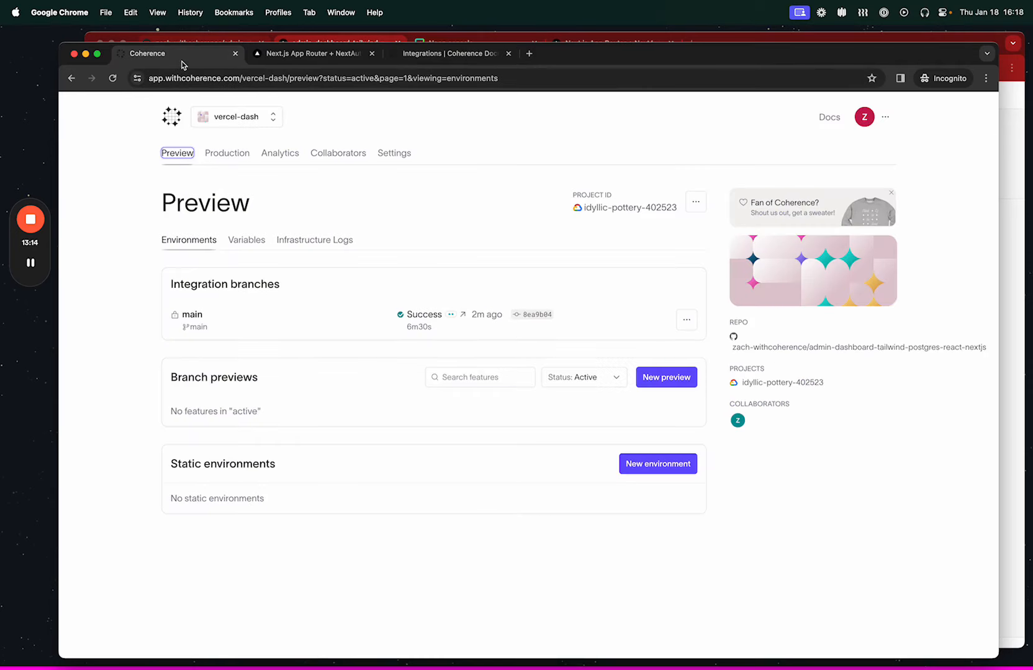